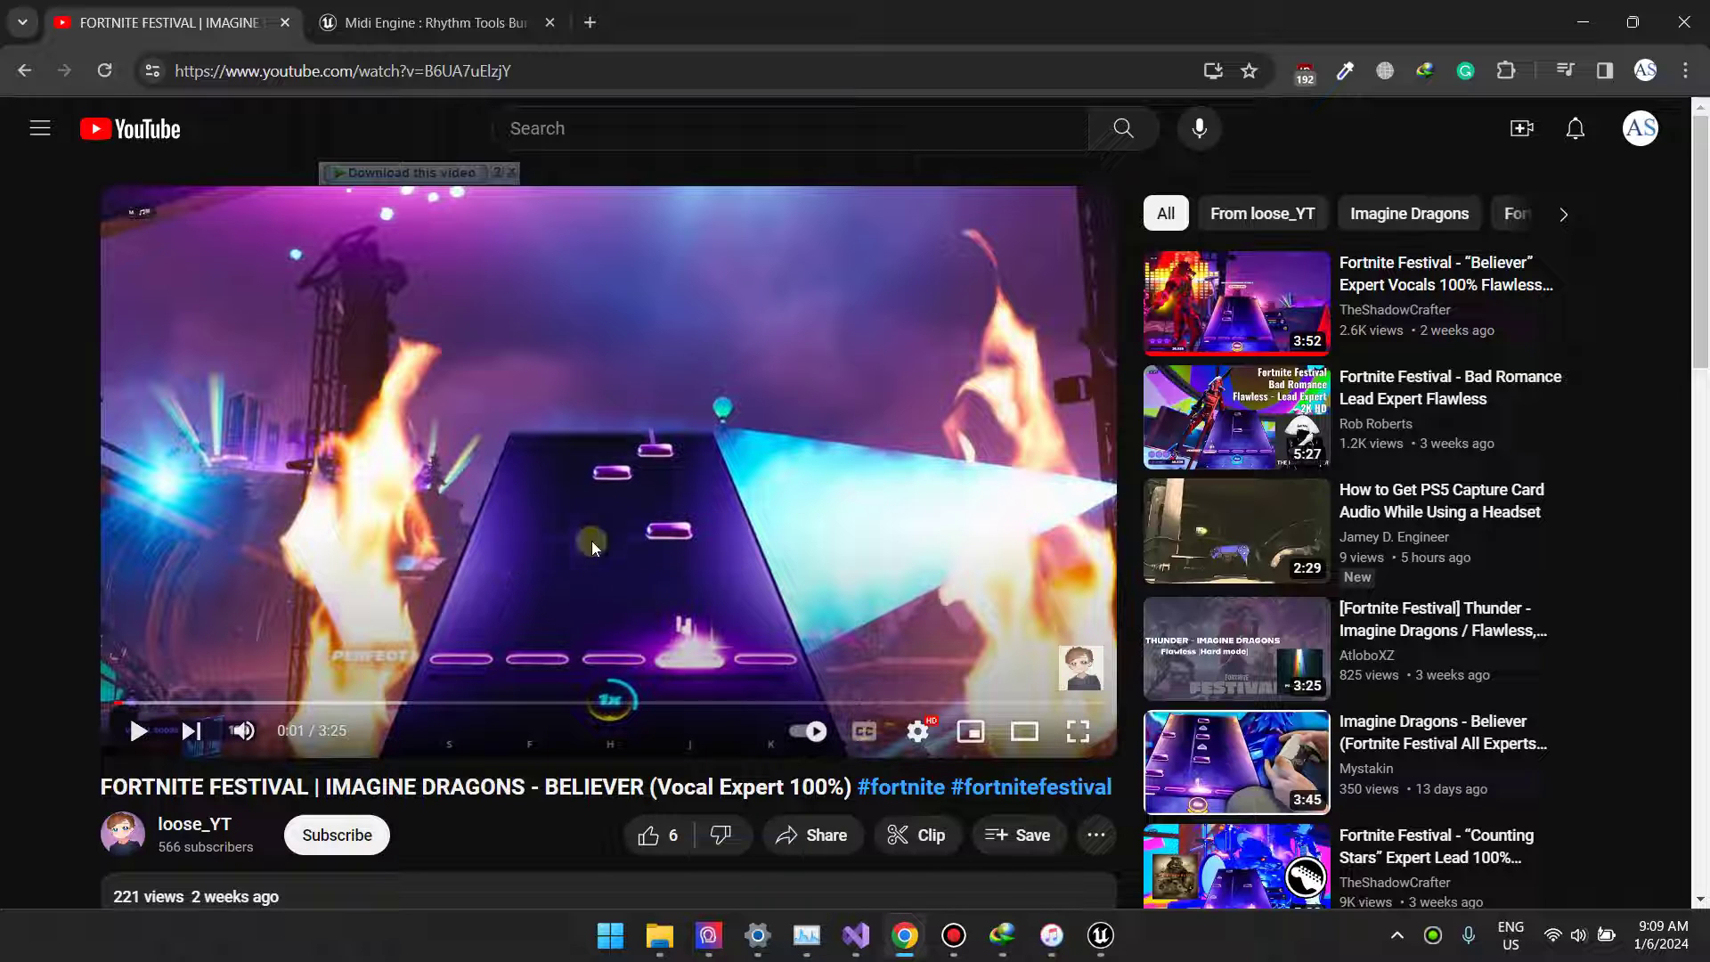
- Select BP_FNFestivalHighwayTemplate in the Outliner, then go back to the YouTube reference video
mouse_move(1105, 940)
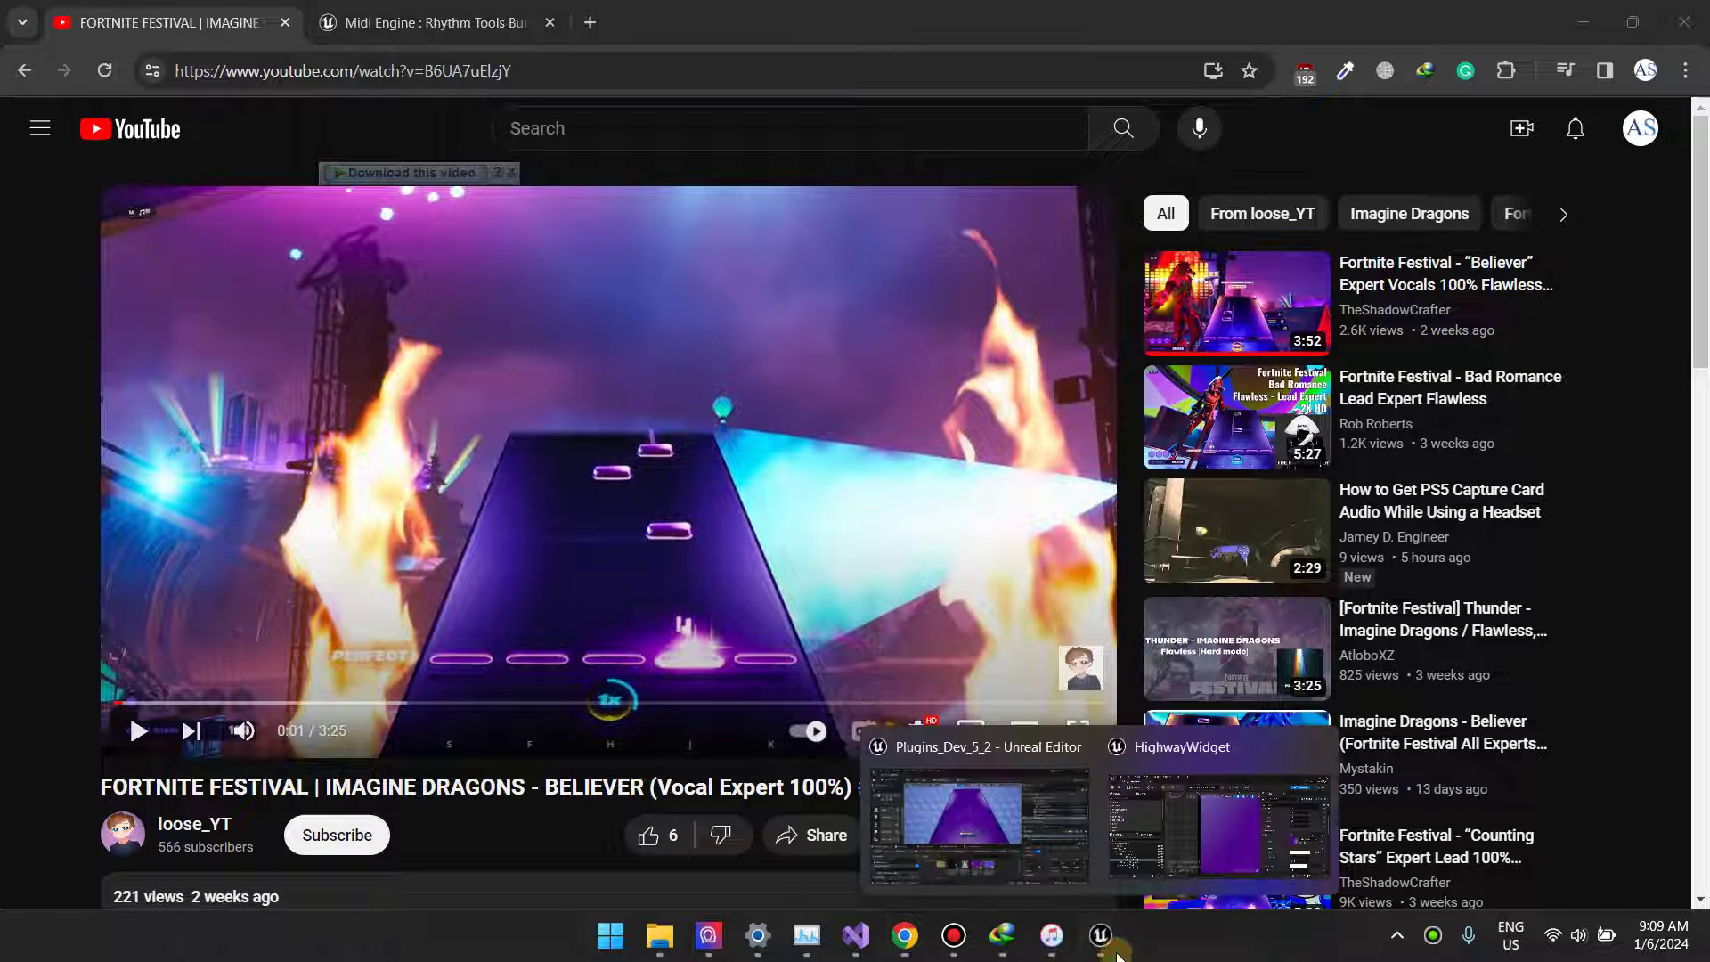
click(984, 795)
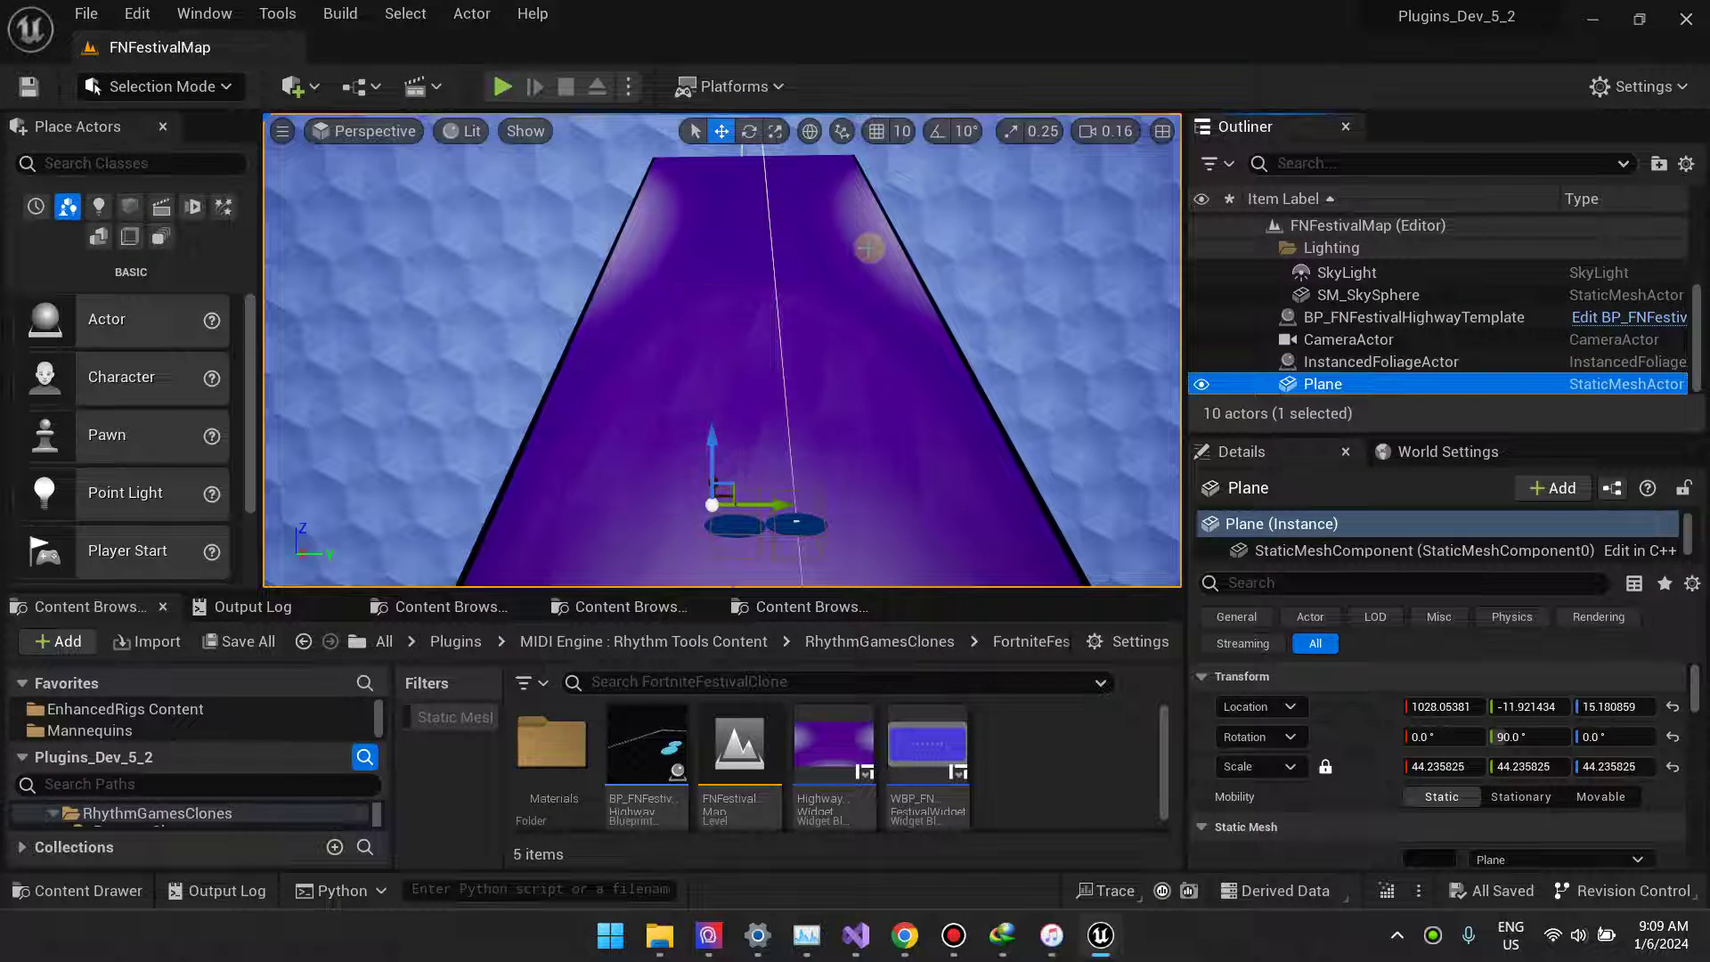
click(743, 278)
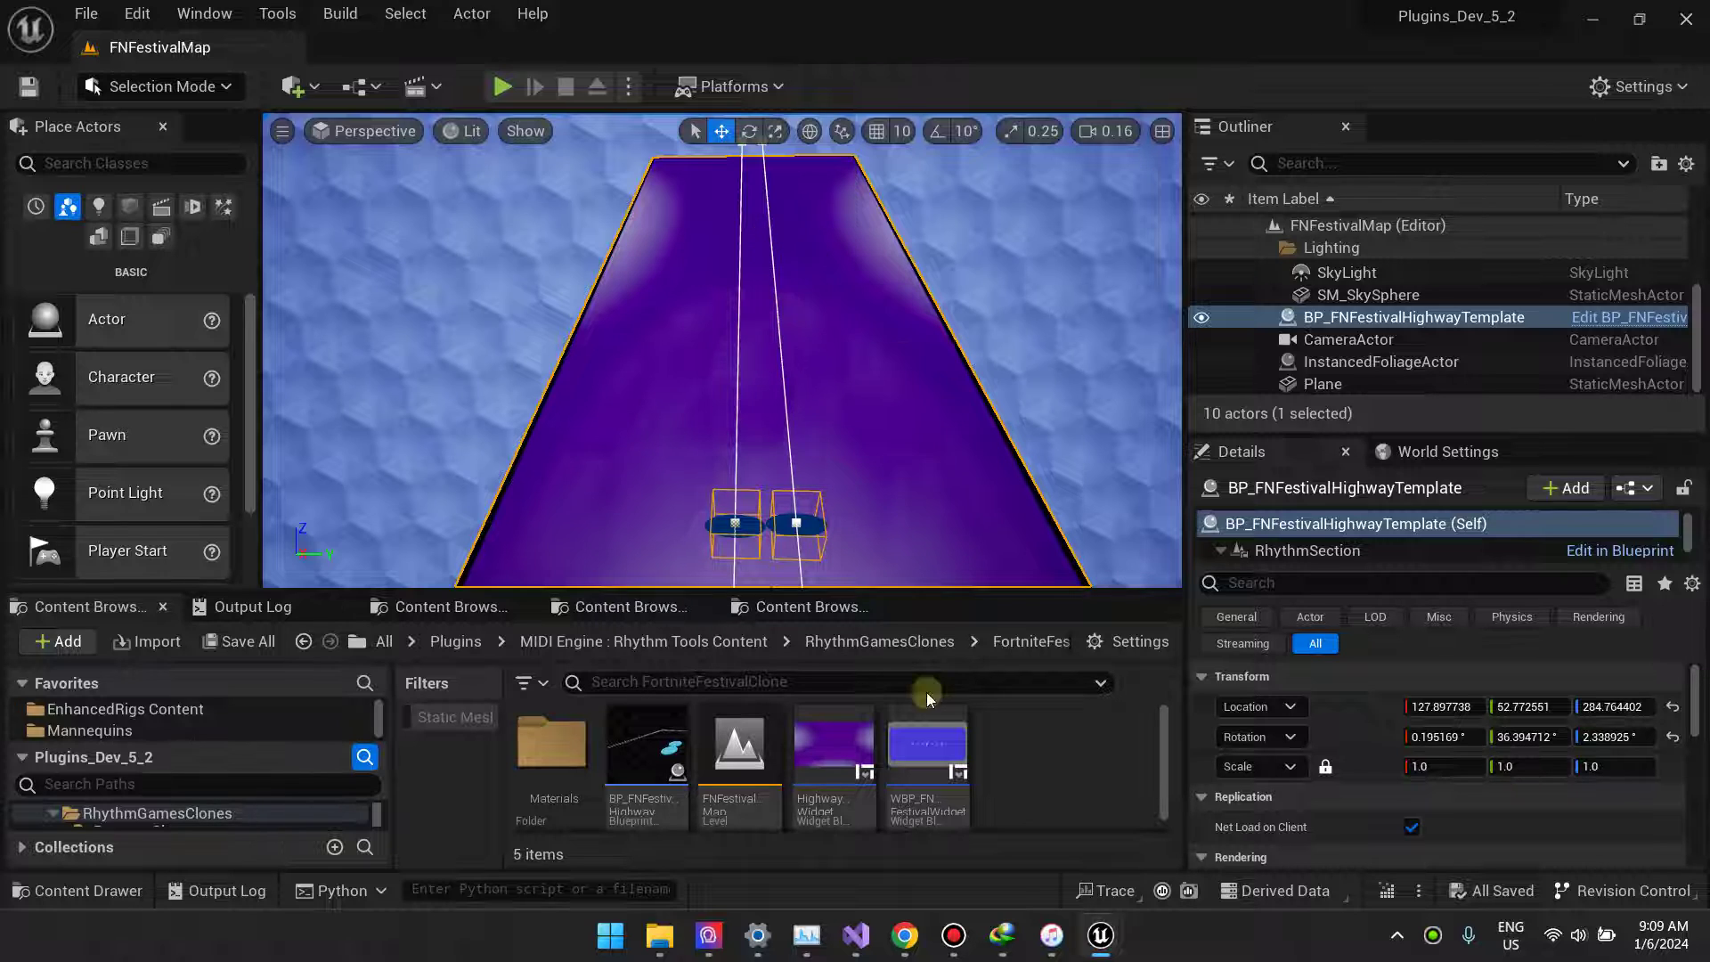
click(905, 935)
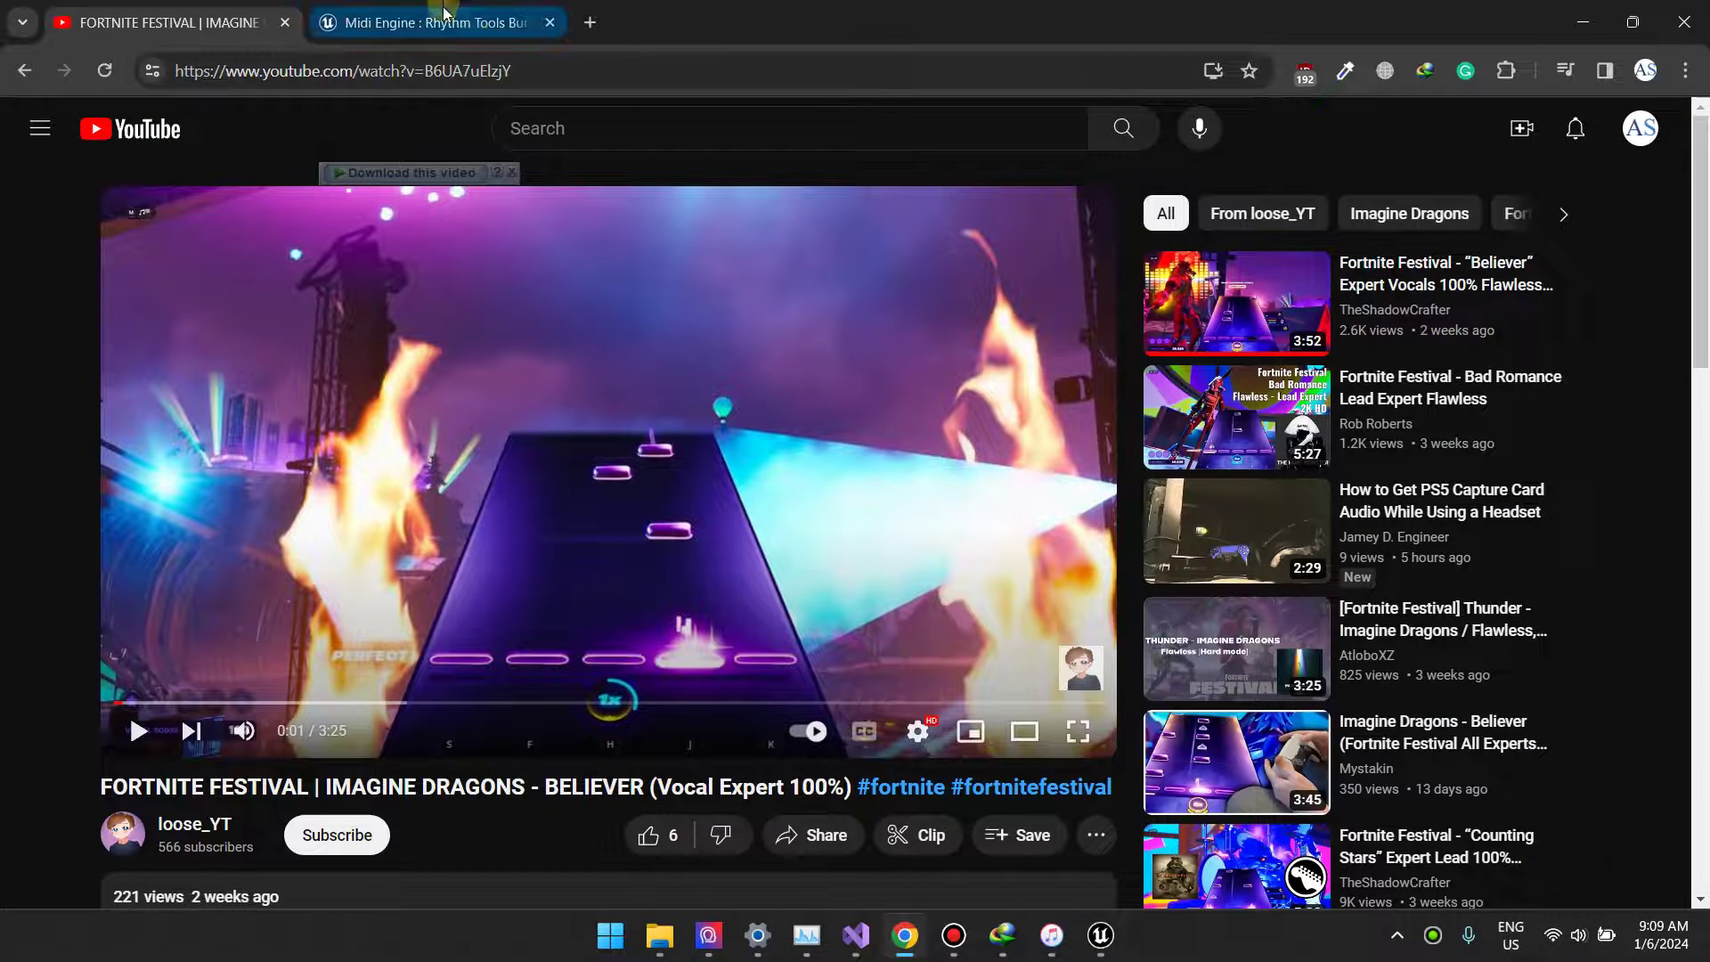
- View the Midi Engine : Rhythm Tools Bundle Marketplace page, then return to Unreal Editor
click(470, 7)
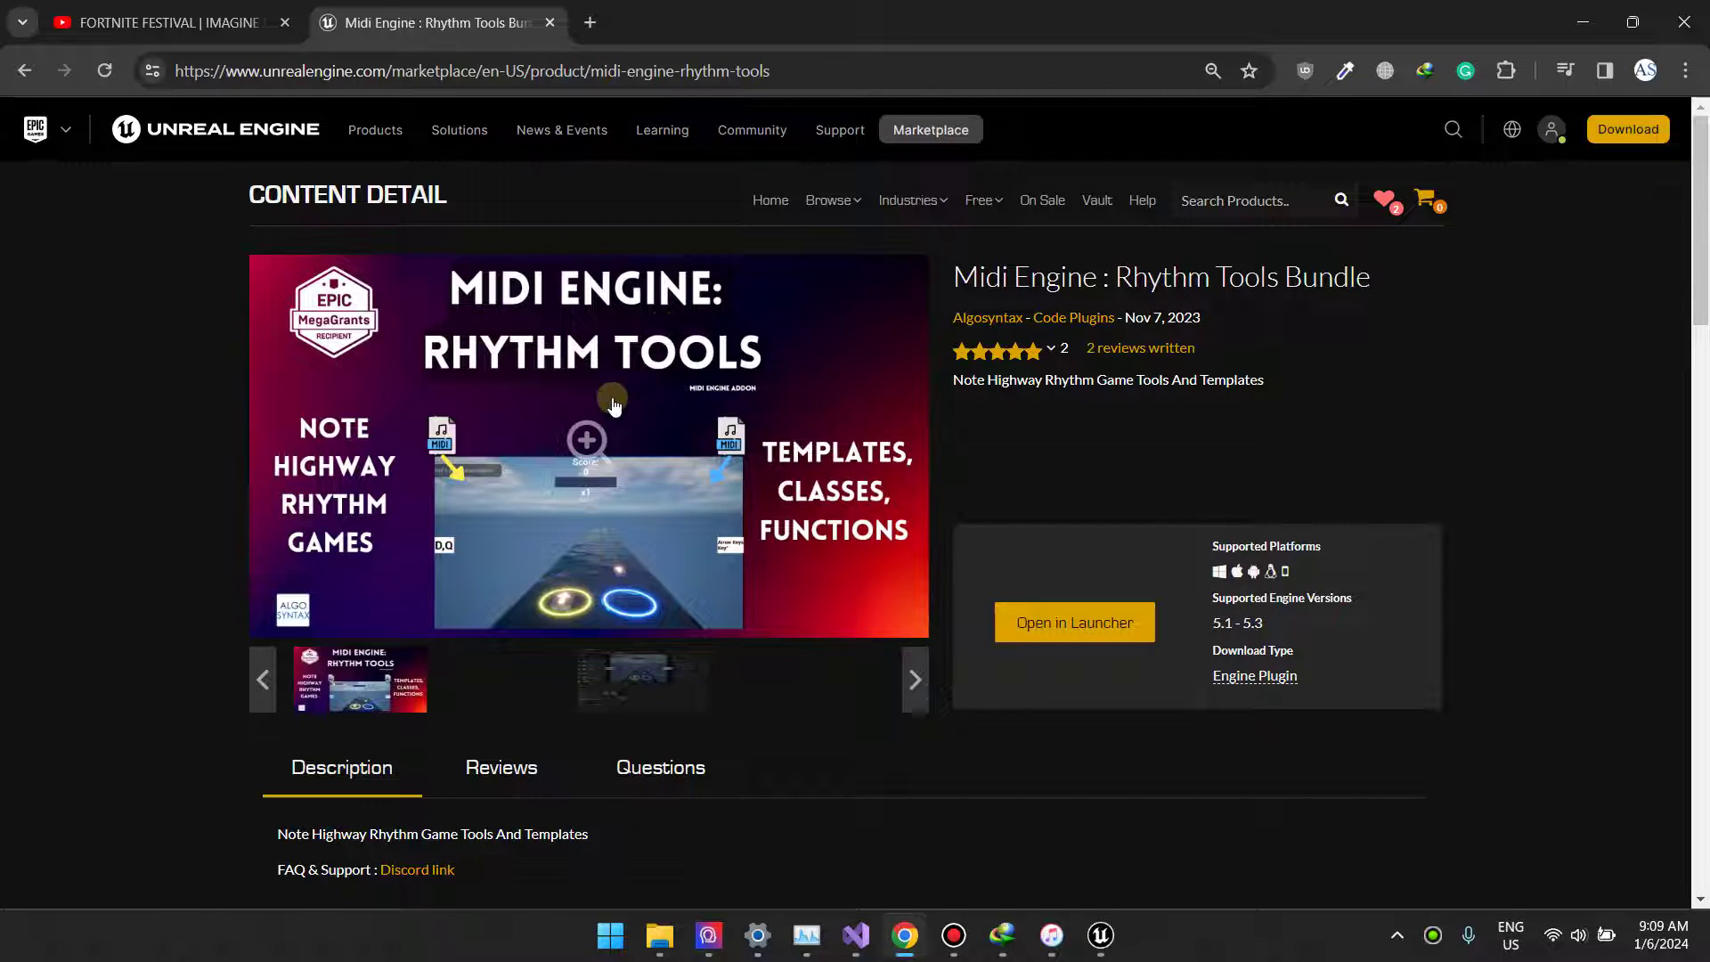
mouse_move(1101, 939)
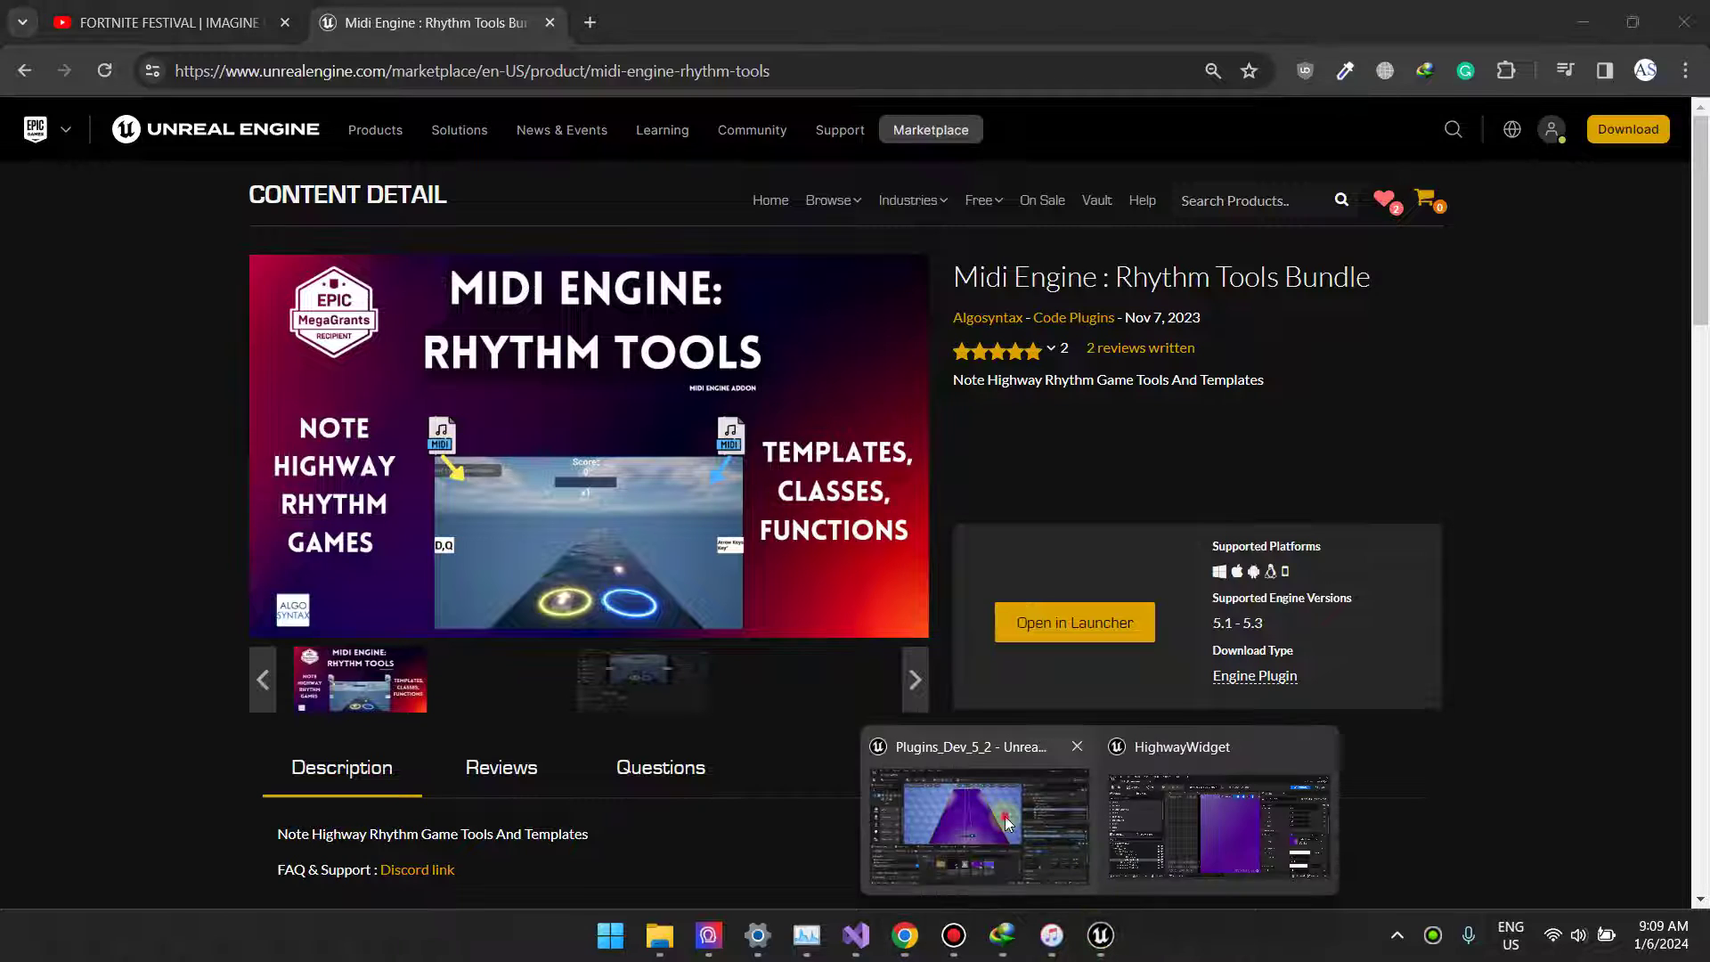
click(944, 802)
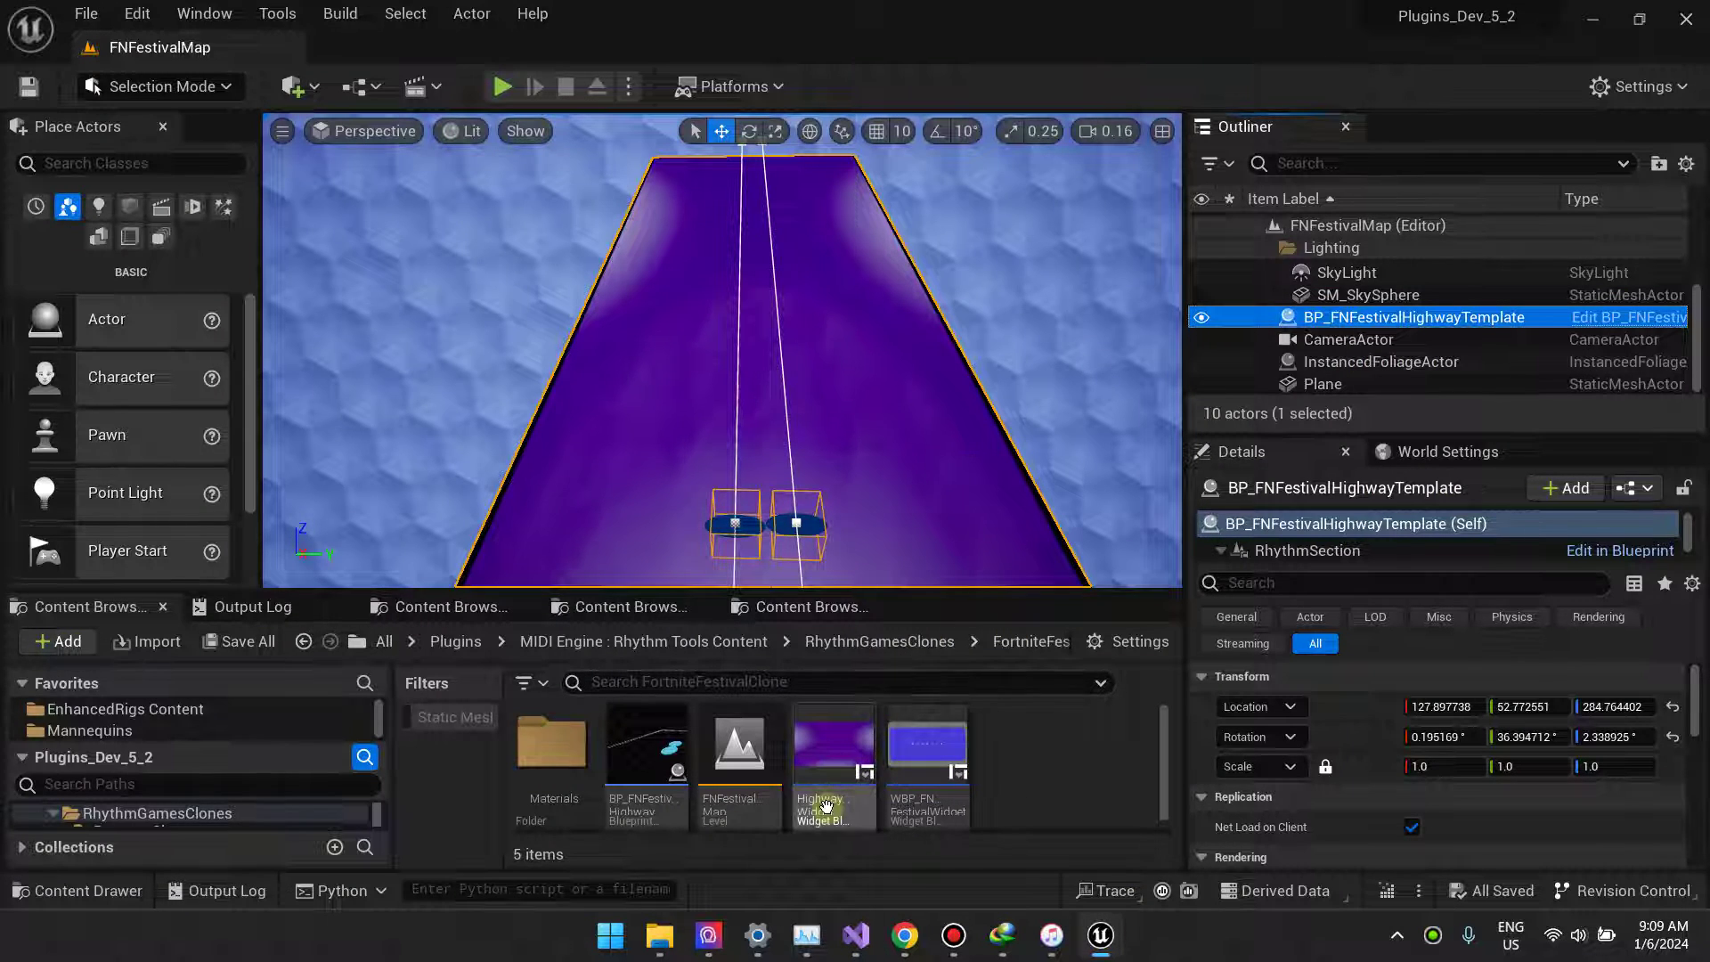
- Open HighwayWidget and zoom over its purple side and bottom gradients
double_click(833, 748)
scroll(869, 325, down, 8)
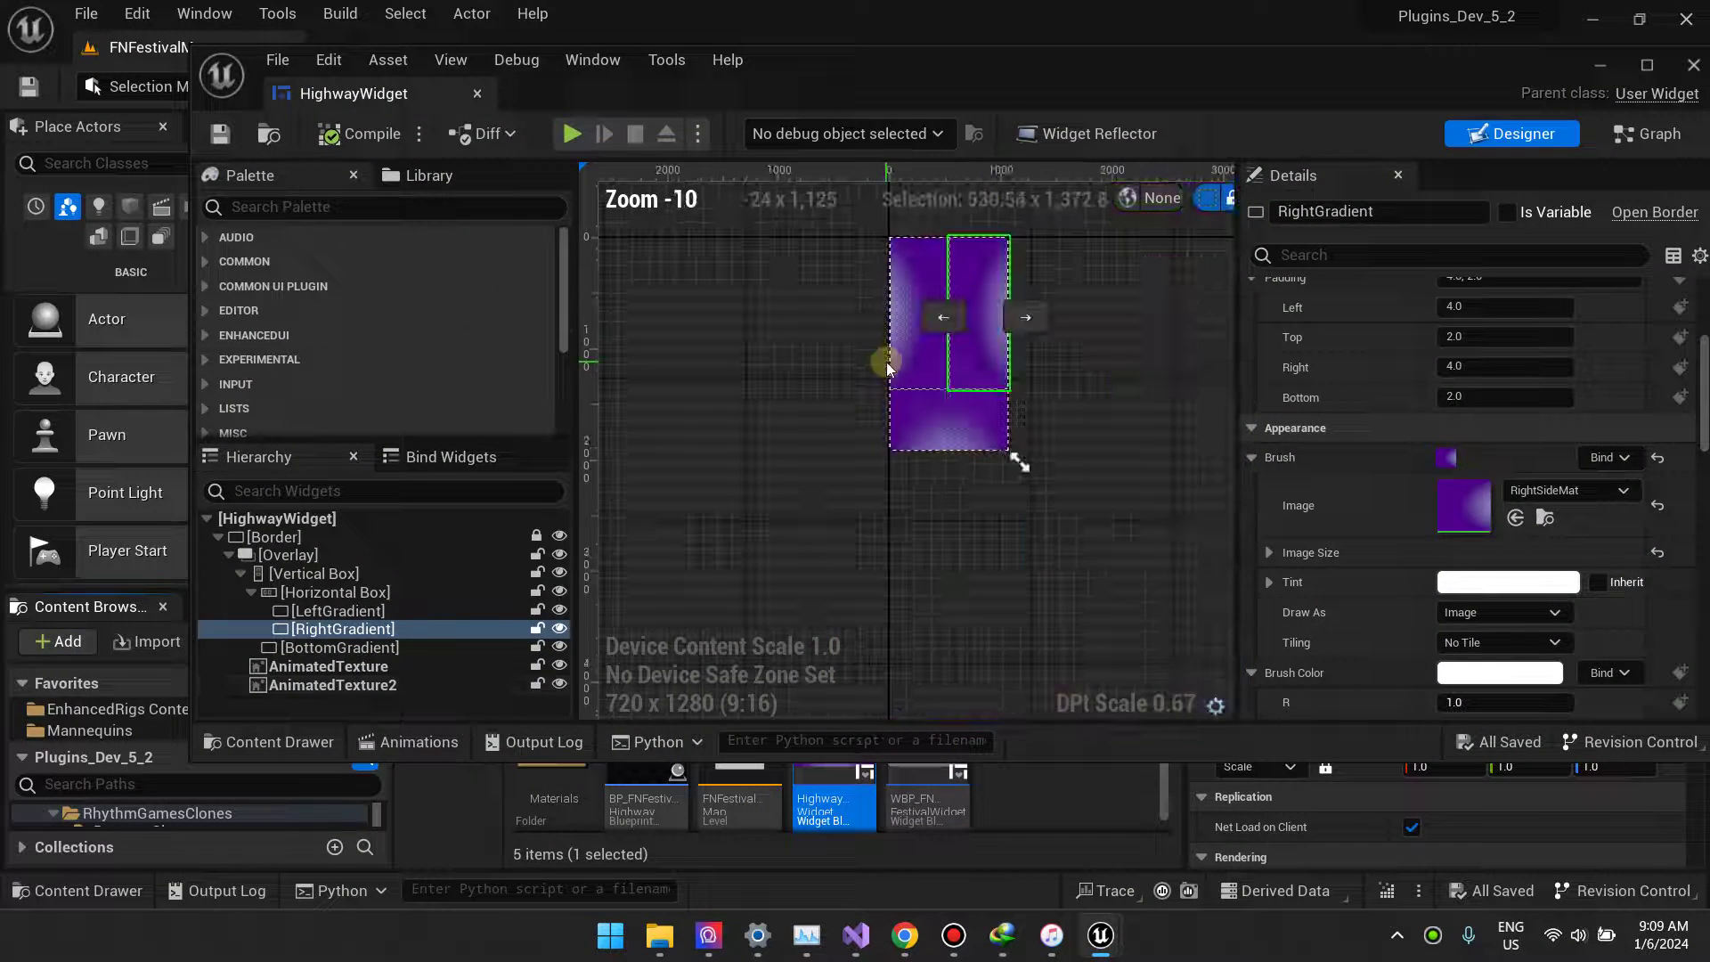
scroll(1048, 376, up, 4)
scroll(953, 405, up, 2)
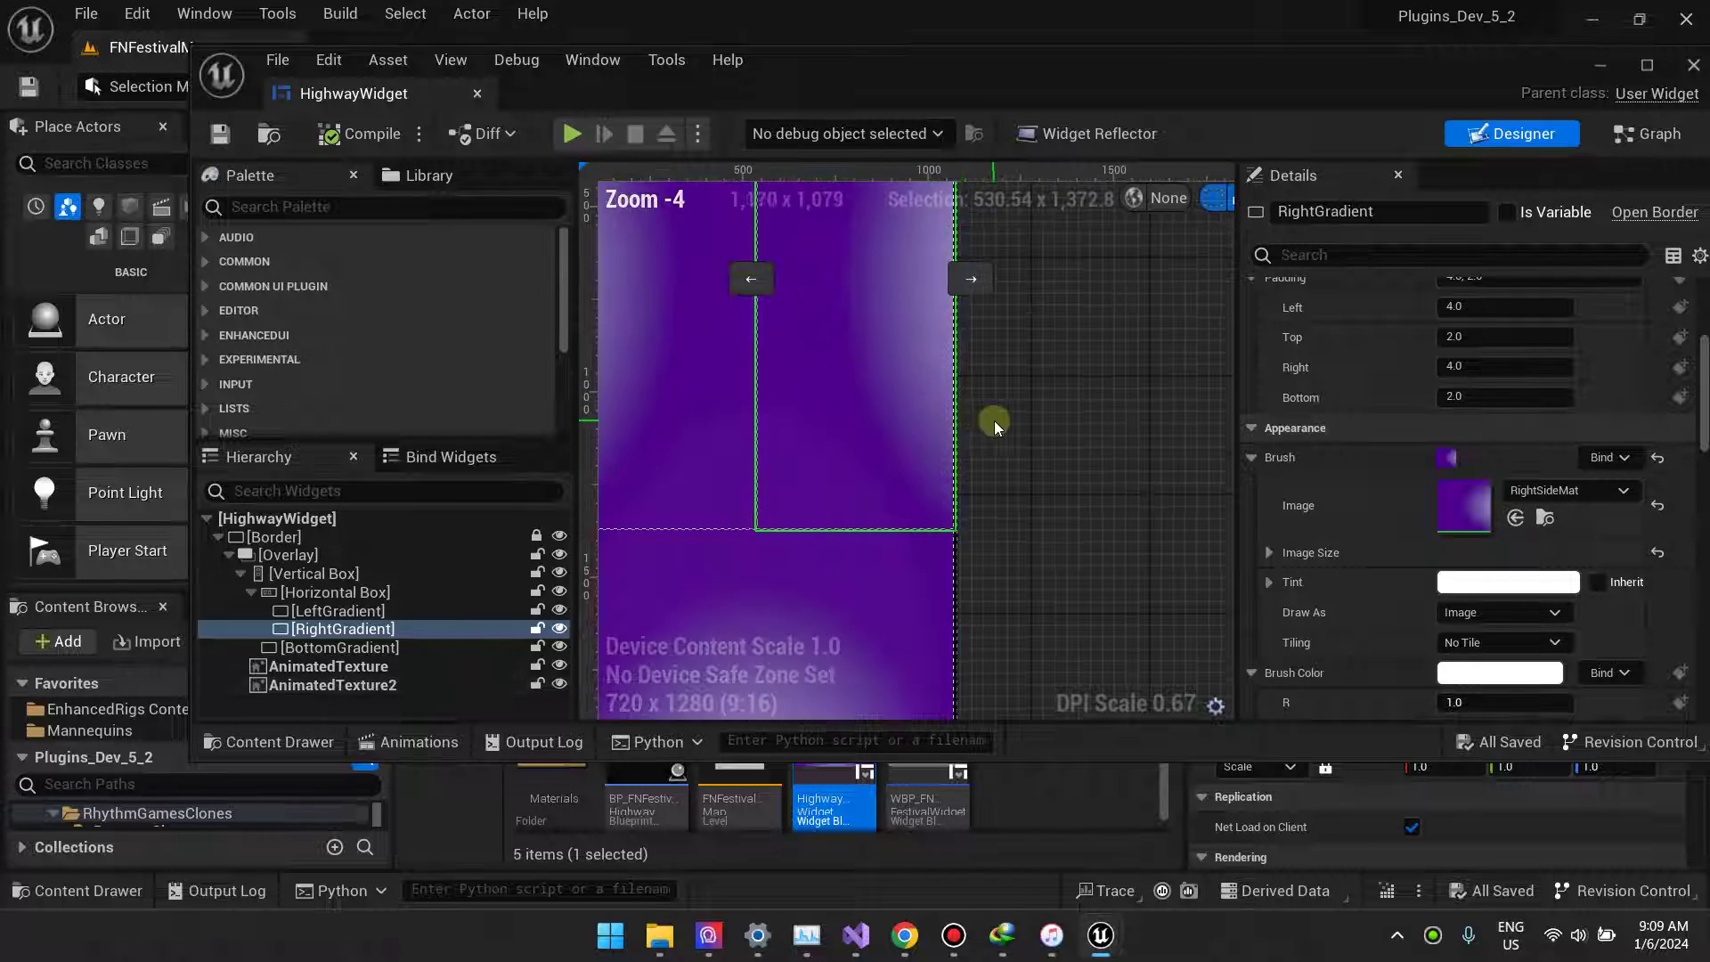
scroll(1016, 424, down, 3)
- Minimize the widget editor, orbit the highway mesh, and open the highway template blueprint
click(1607, 73)
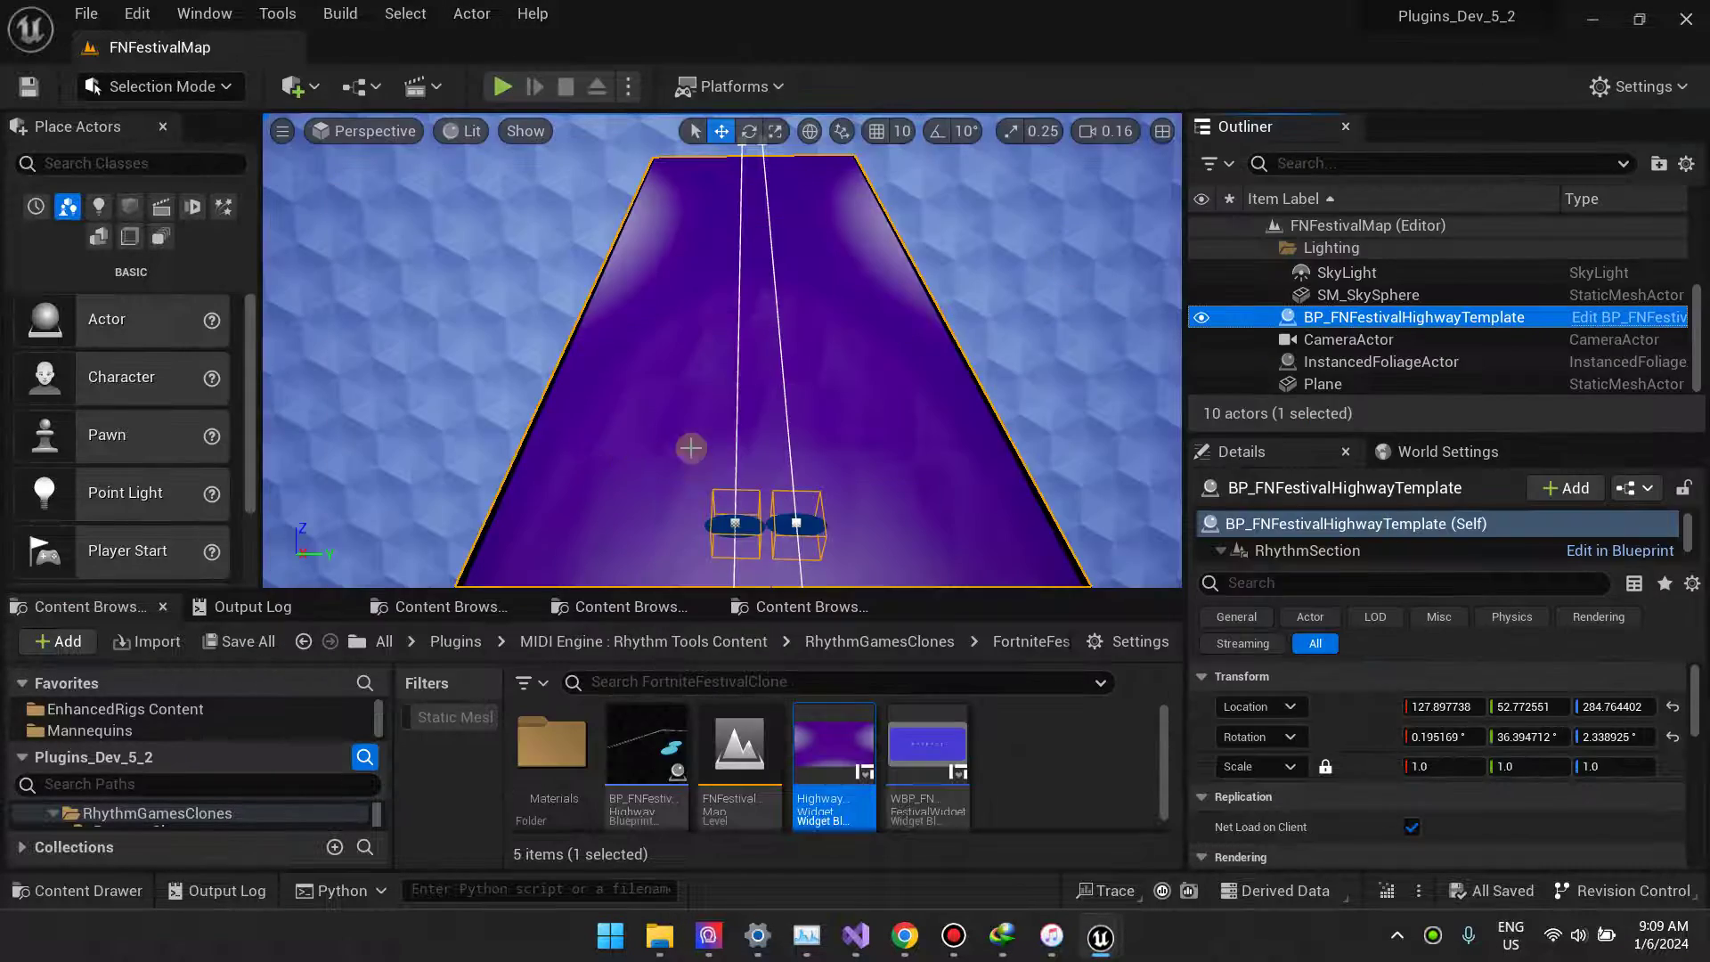
mouse_move(722, 356)
right_down()
mouse_move(668, 353)
mouse_move(695, 353)
right_up()
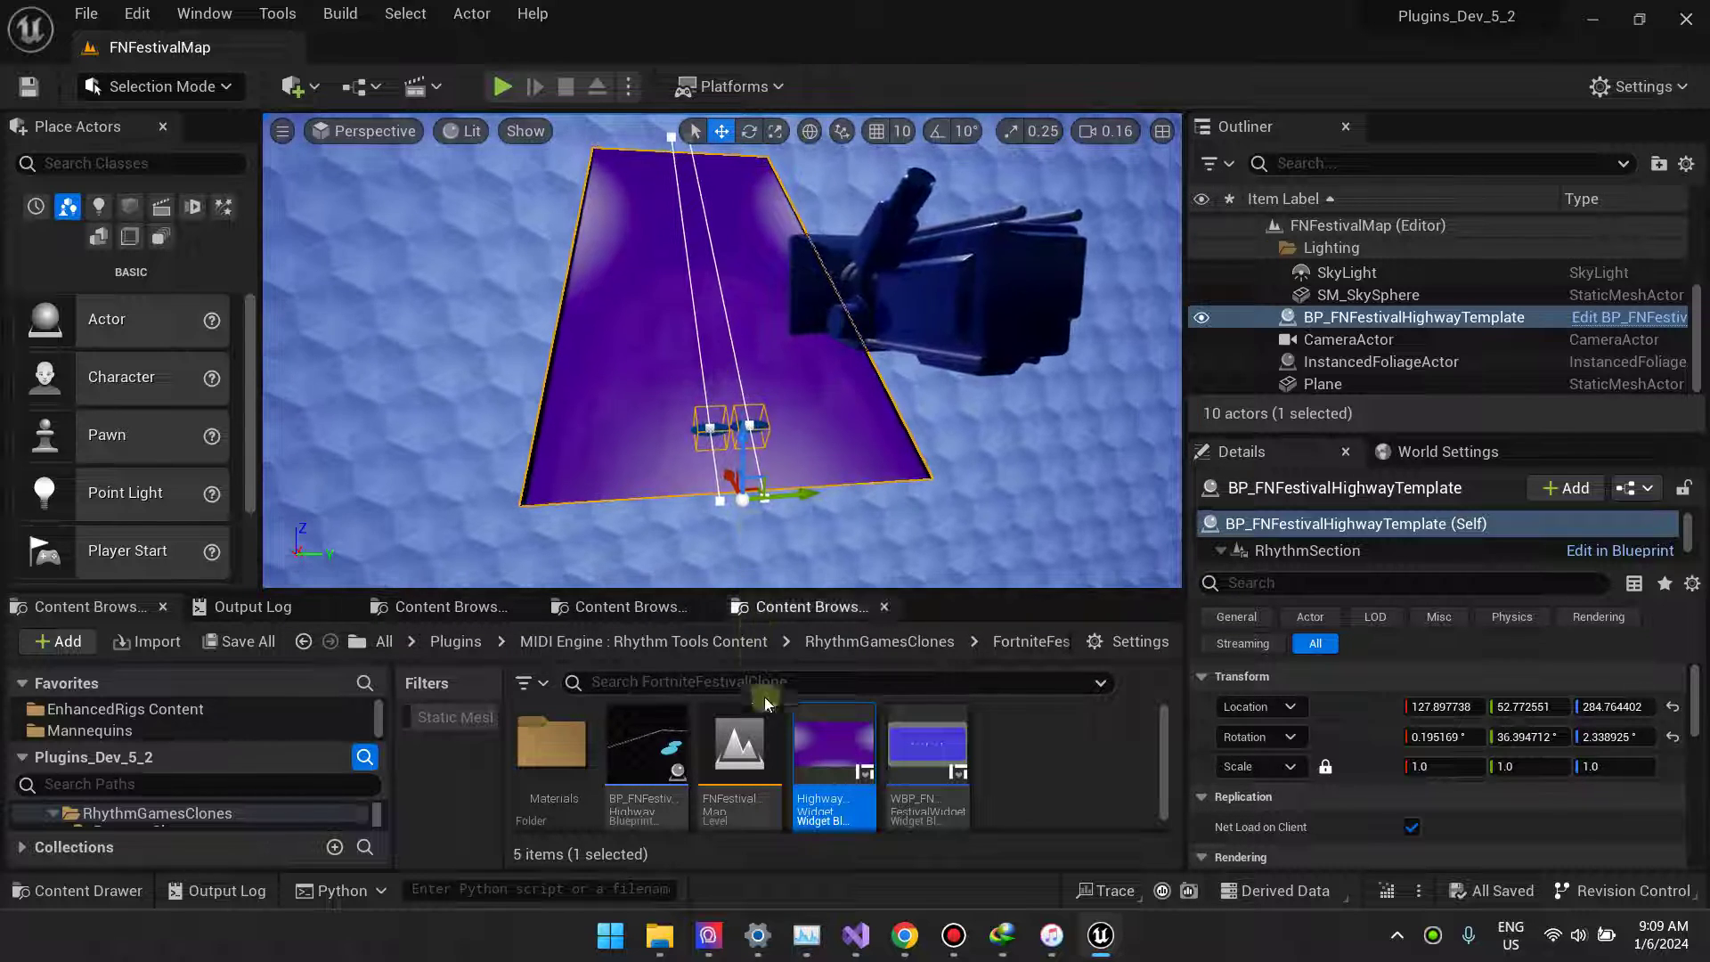
double_click(645, 753)
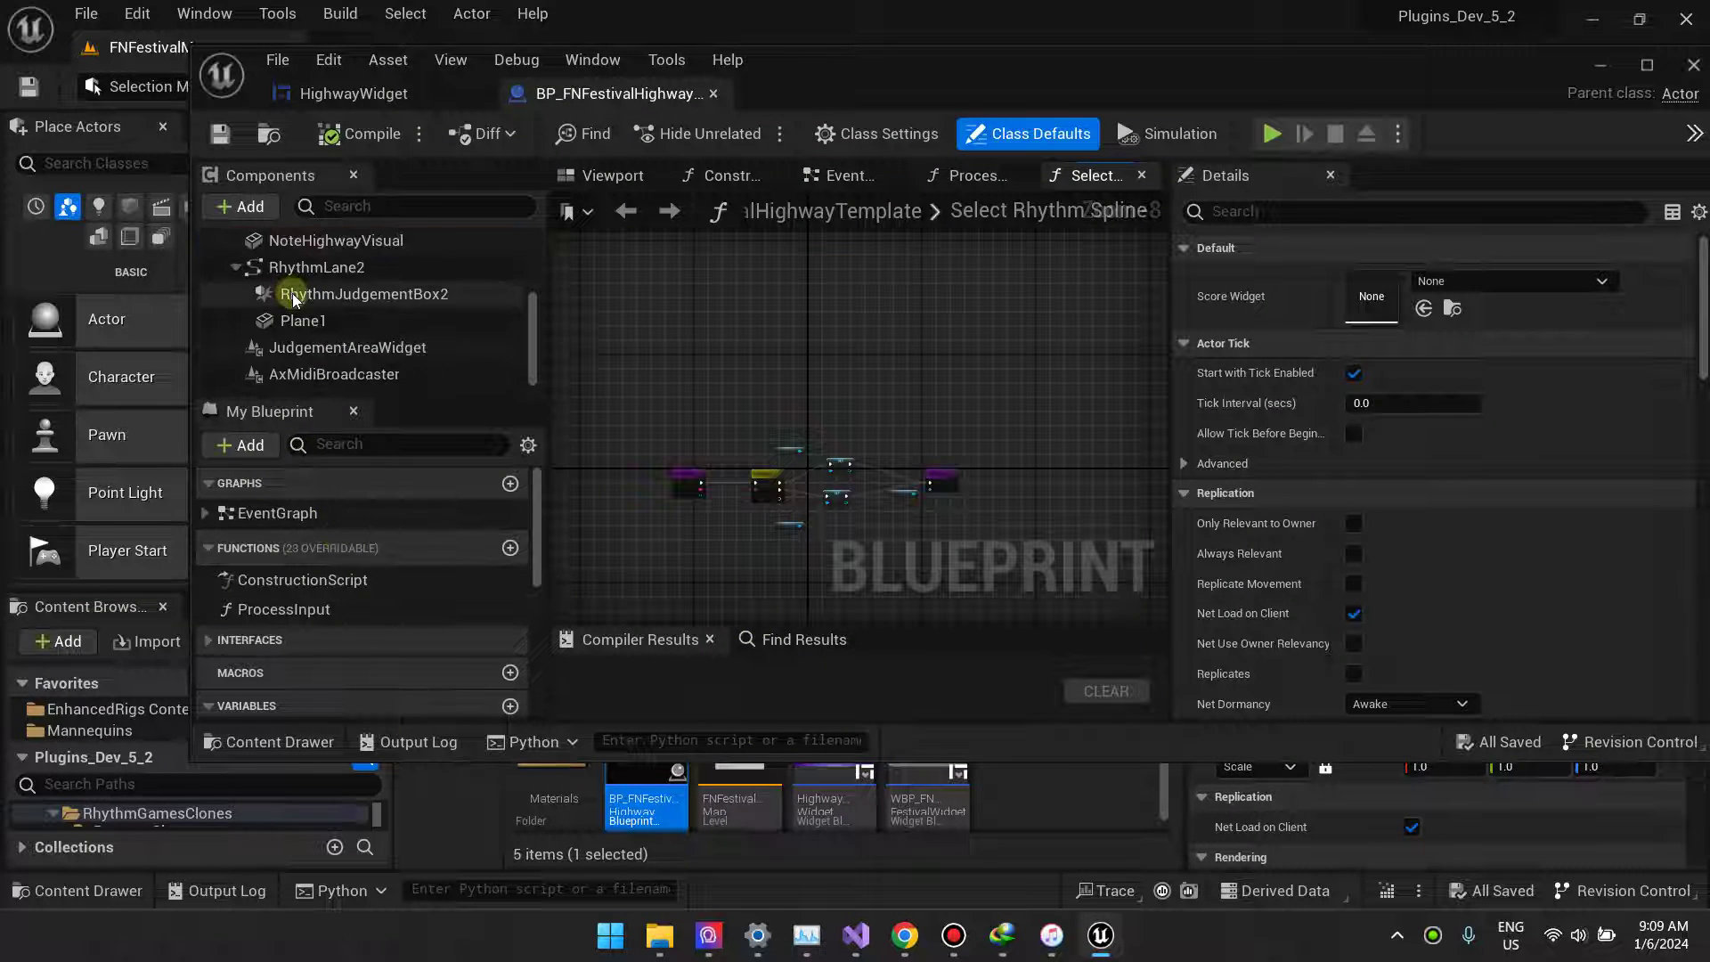
- Select the Widget component and orbit and zoom its purple plane in the blueprint Viewport
scroll(312, 308, down, 2)
click(315, 289)
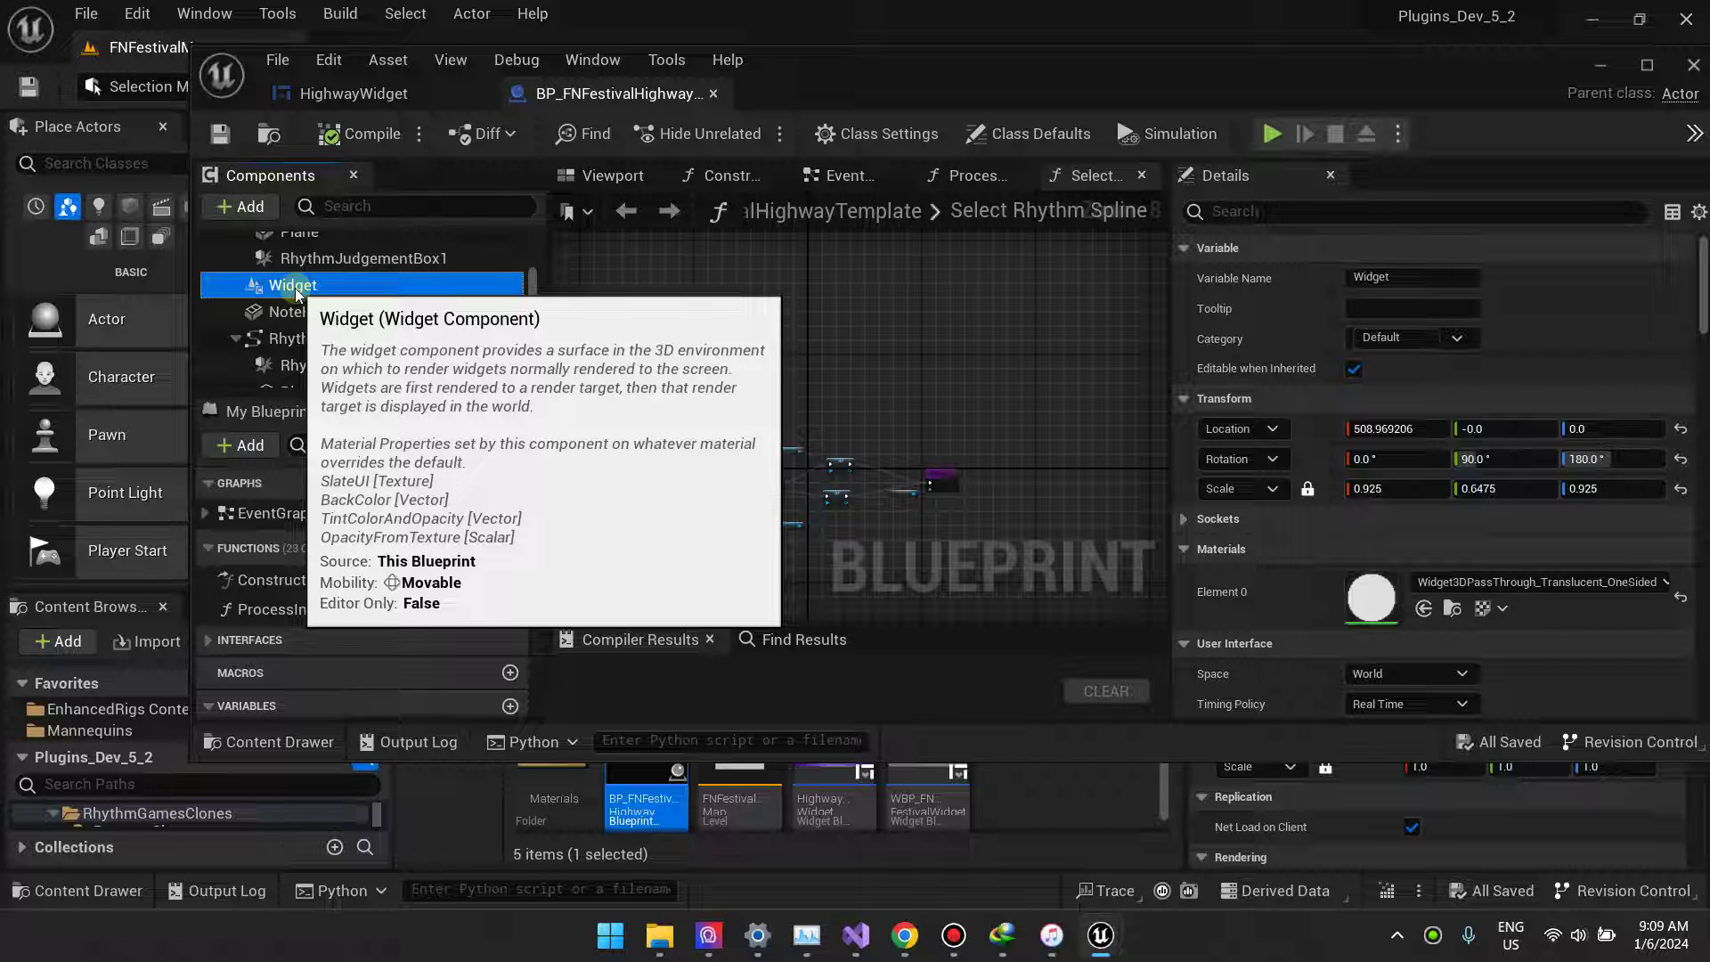
click(613, 175)
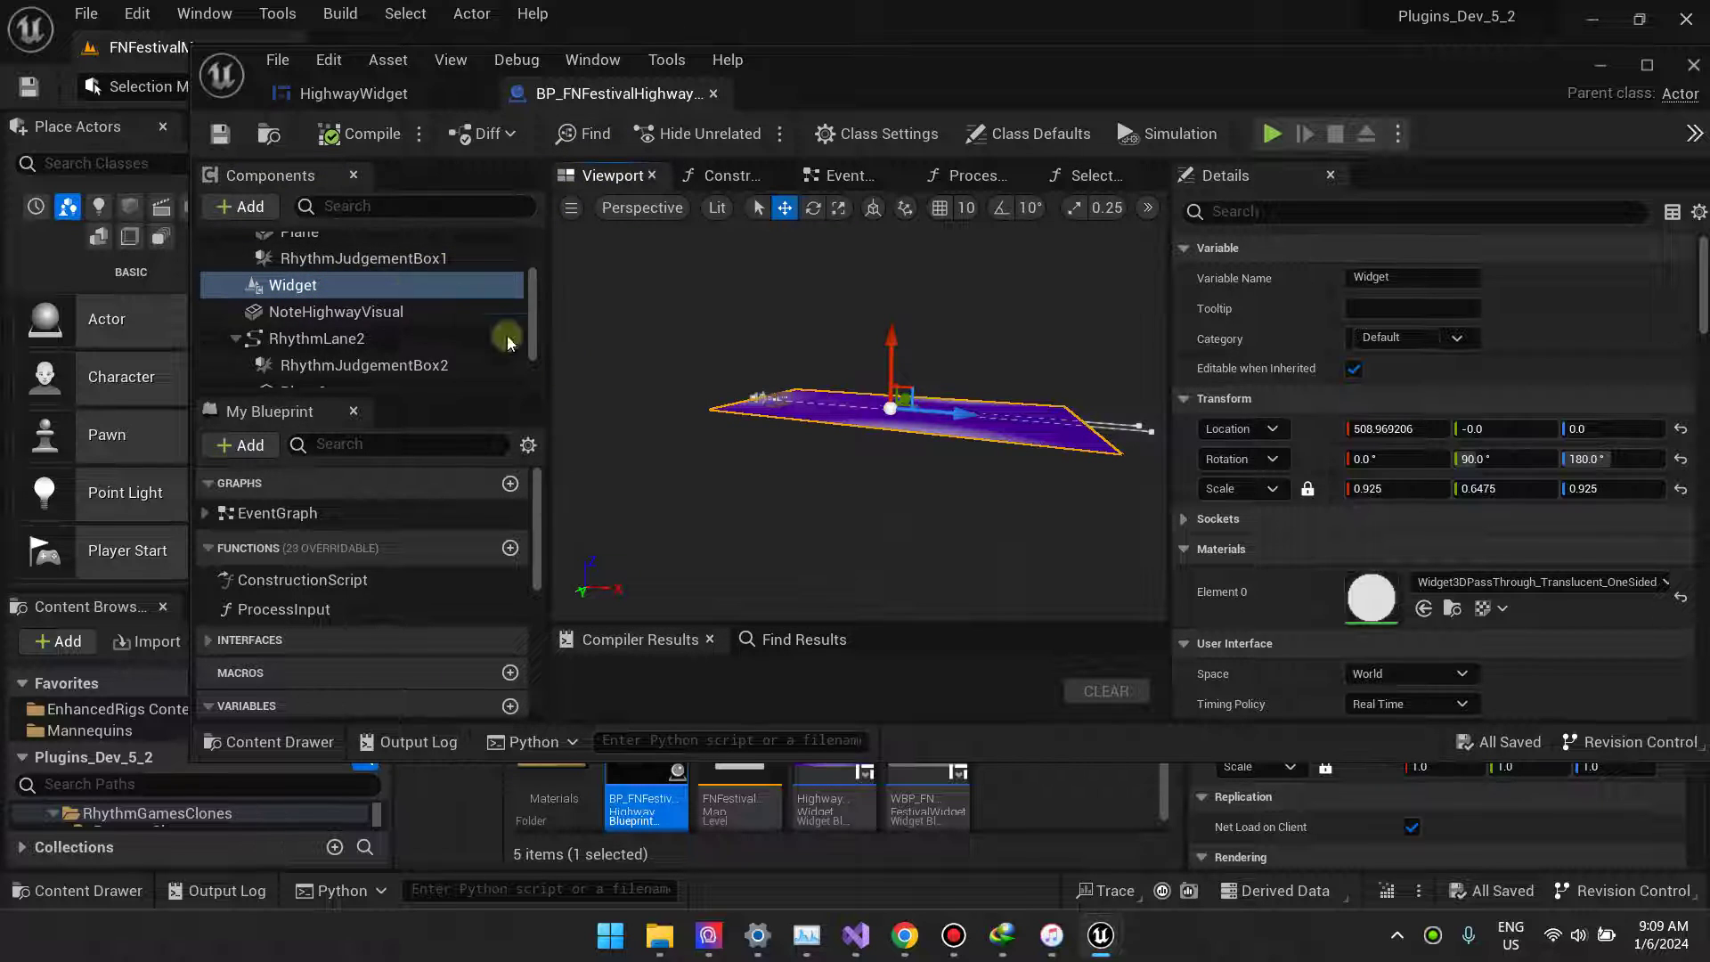
right_drag(712, 446, 748, 351)
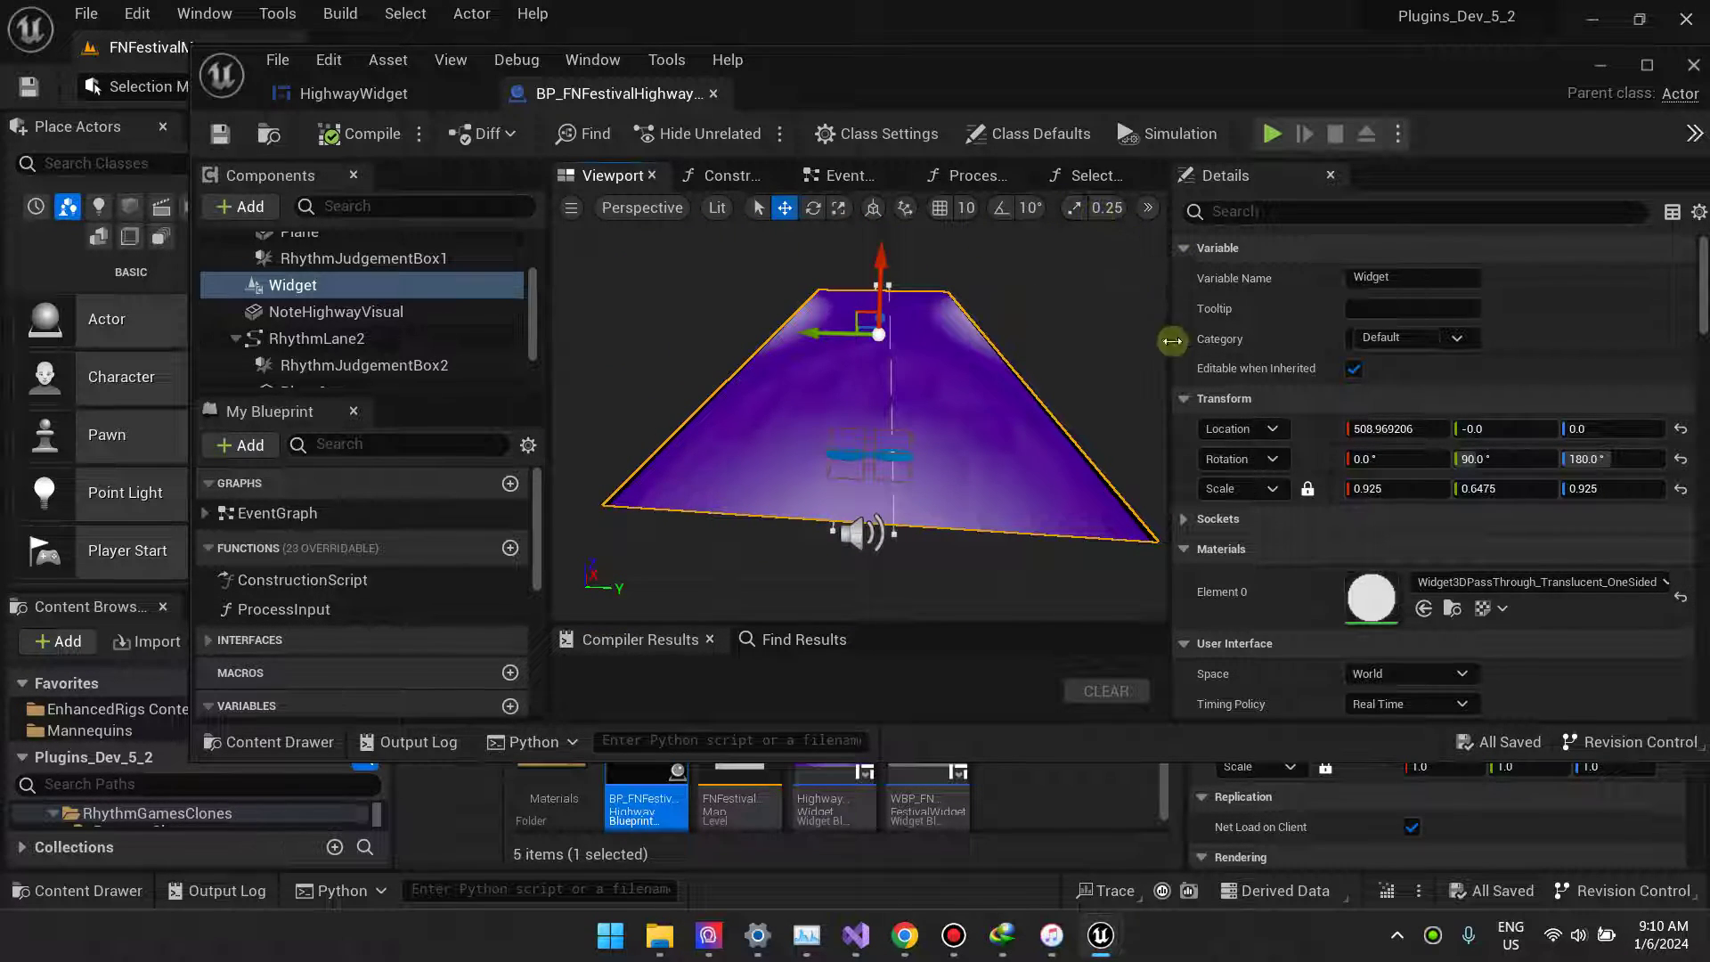
right_drag(951, 444, 932, 514)
- Open the Fortnite Festival video and jump to 0:55, then back to 0:12
click(904, 936)
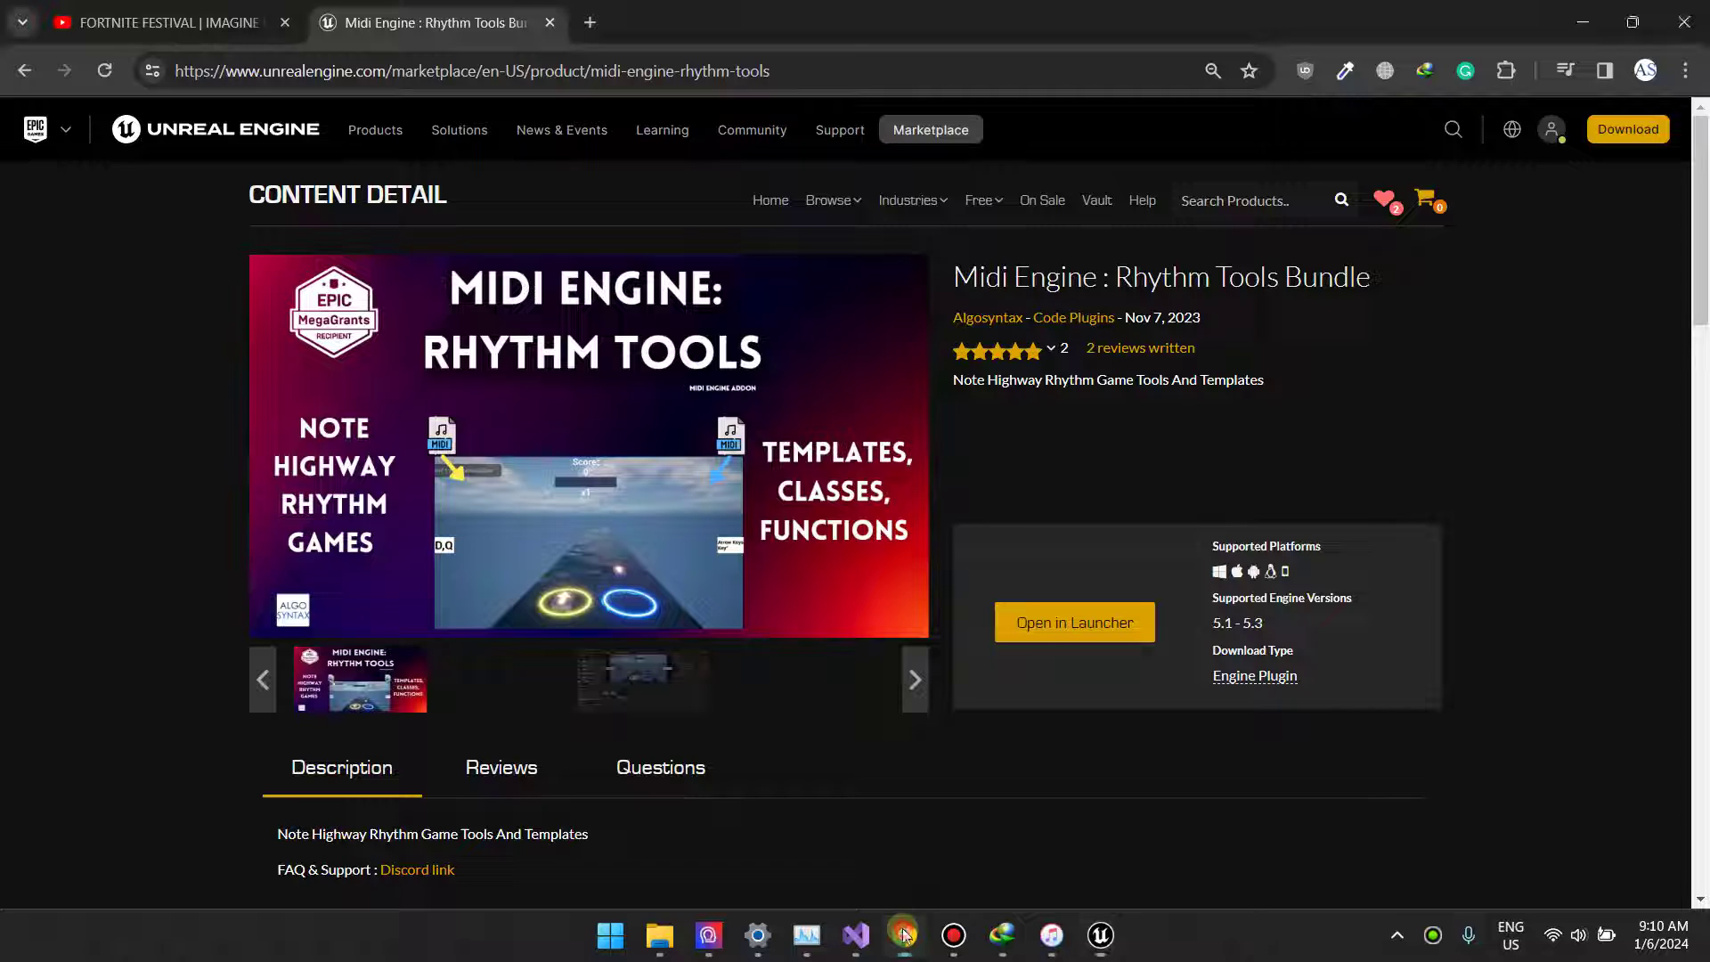
click(249, 25)
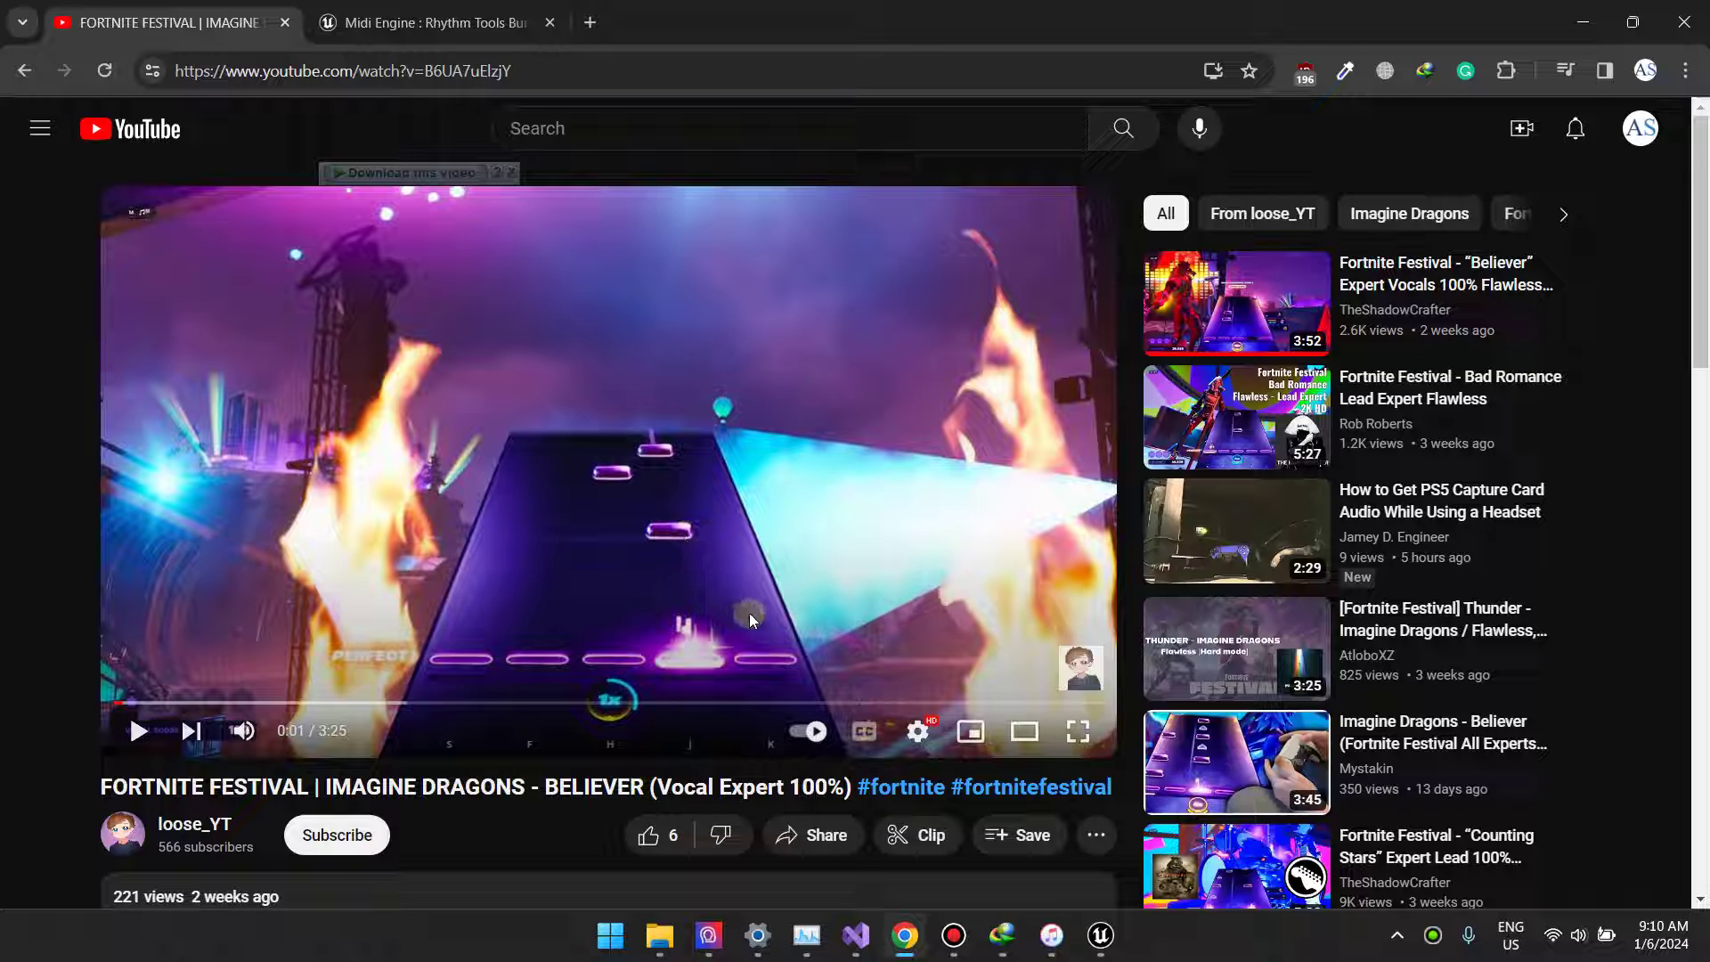
click(382, 704)
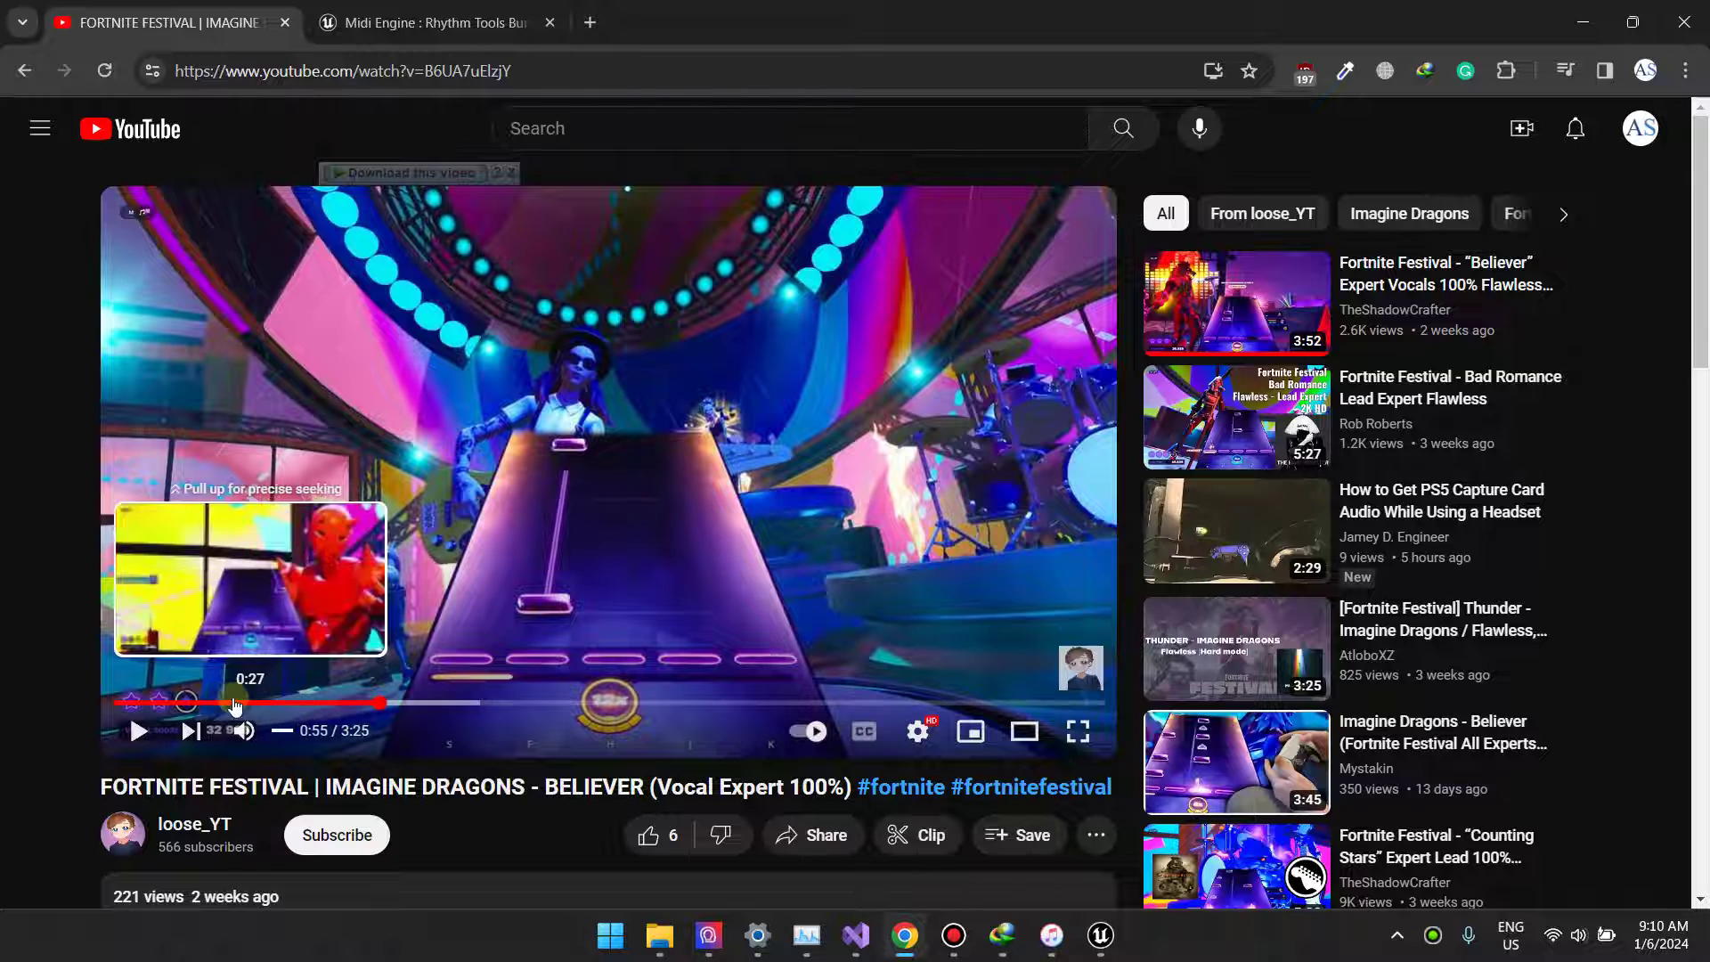
click(172, 703)
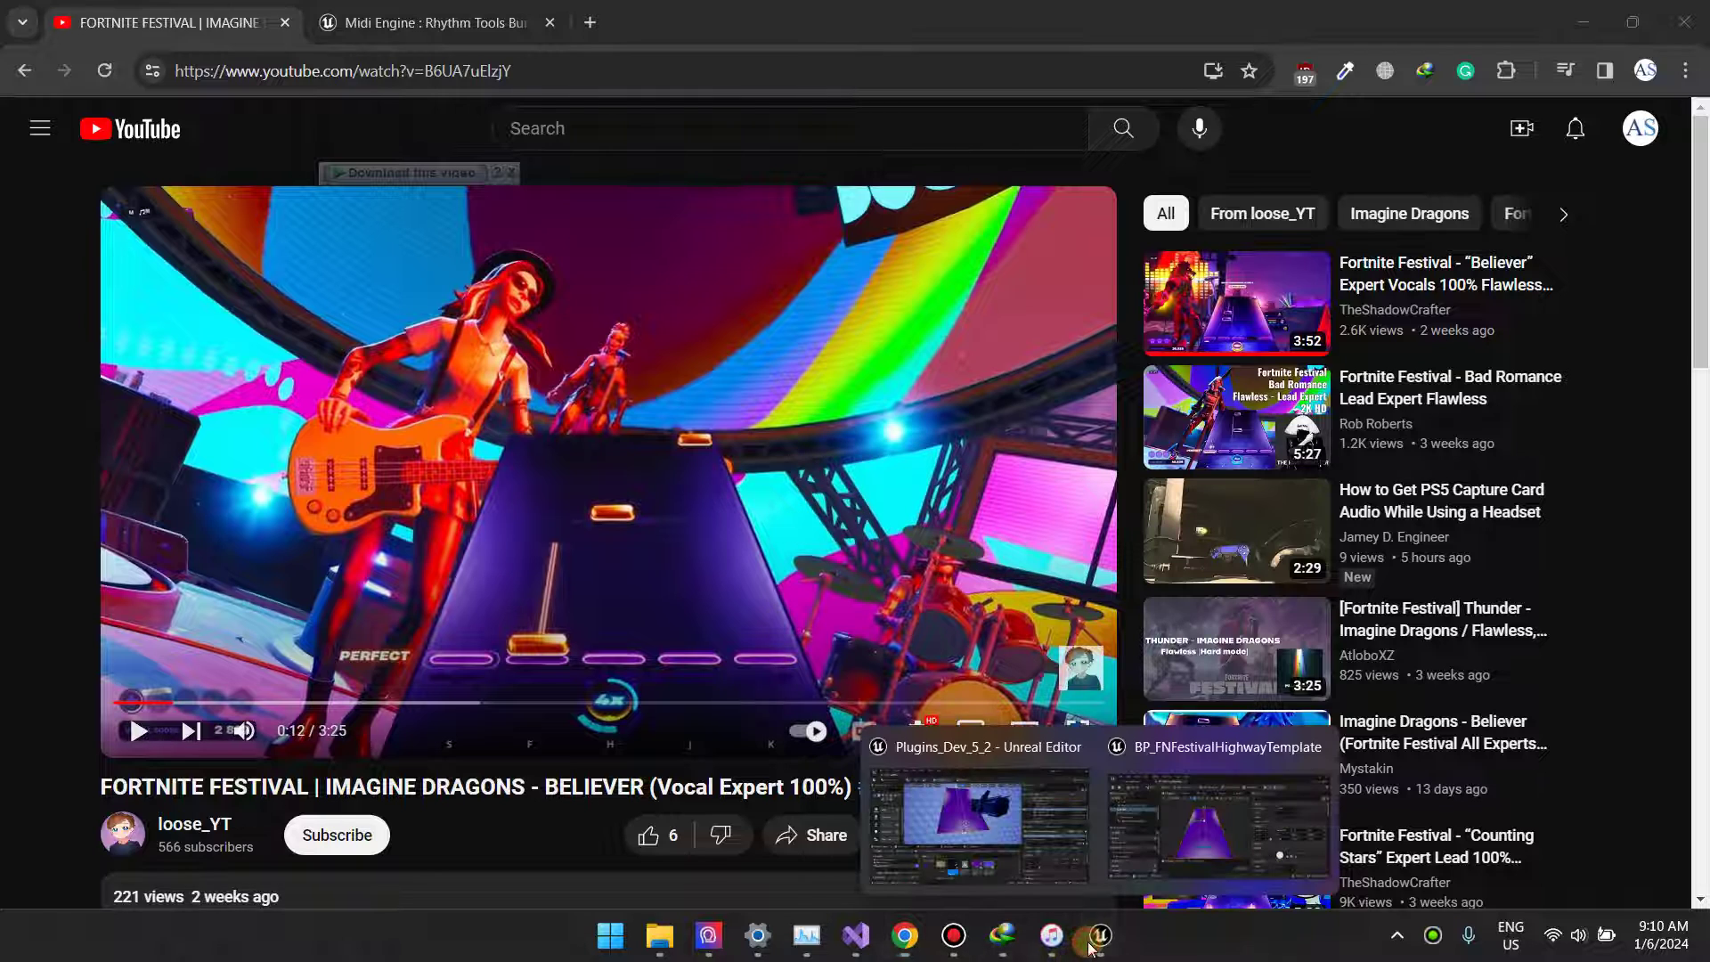
- Bring Unreal Editor forward and zoom the HighwayWidget design canvas
mouse_move(1101, 935)
click(971, 798)
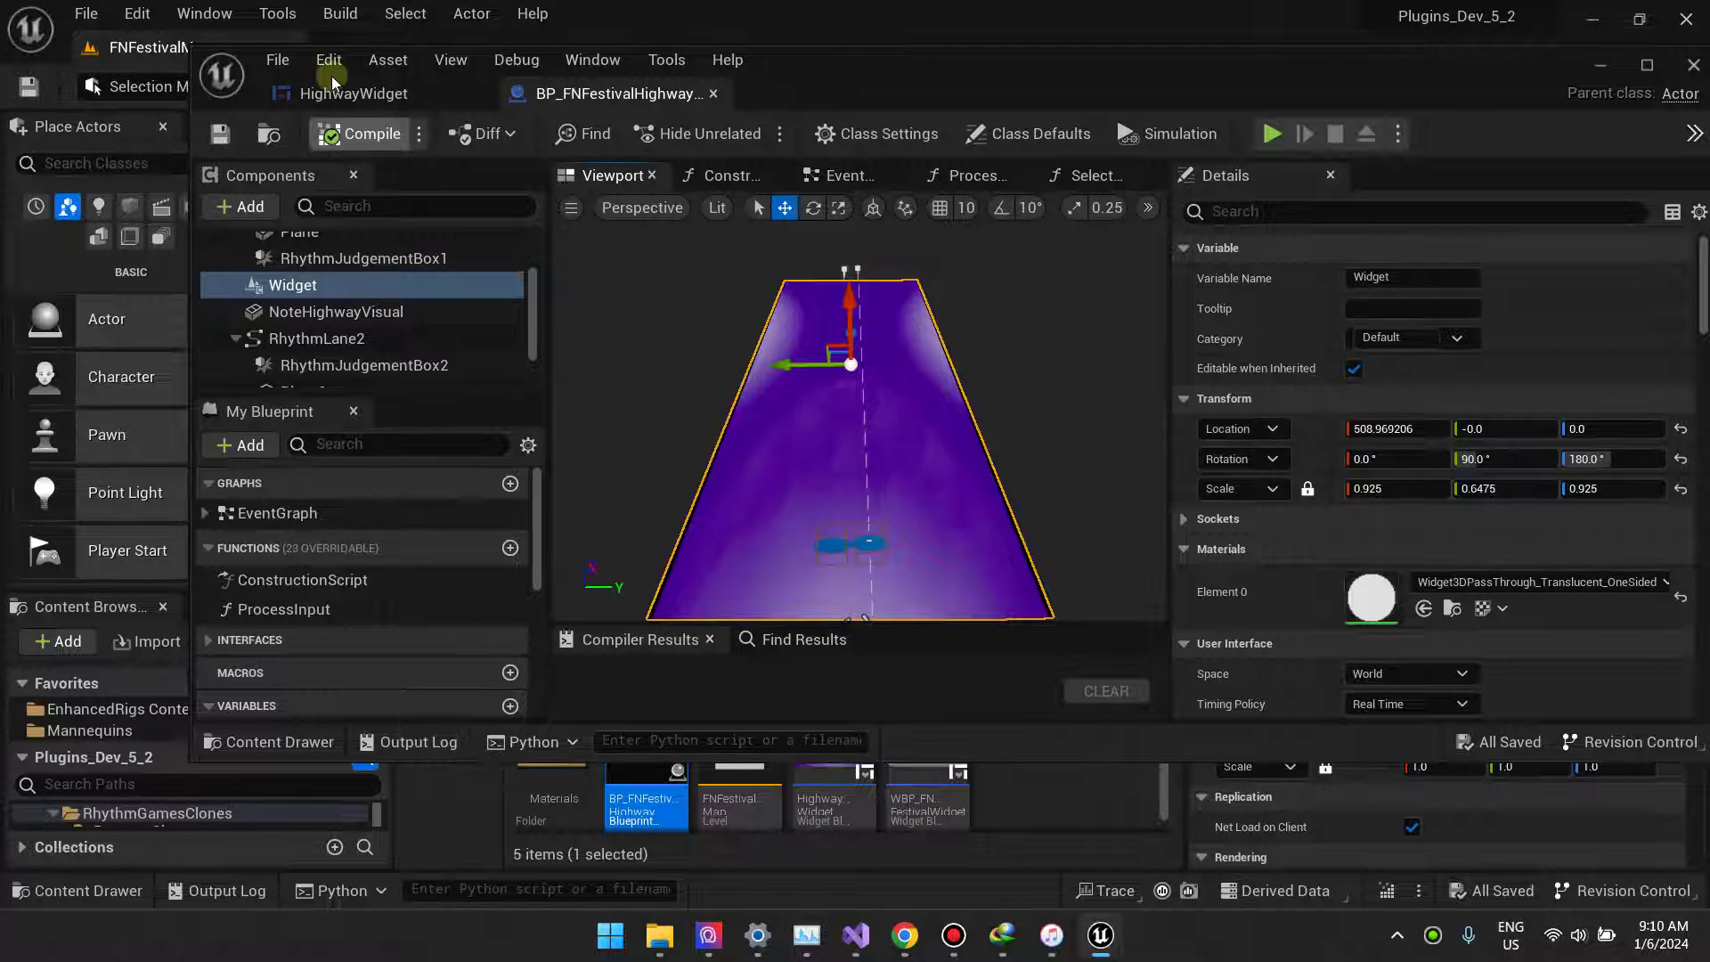
click(354, 93)
scroll(835, 382, up, 7)
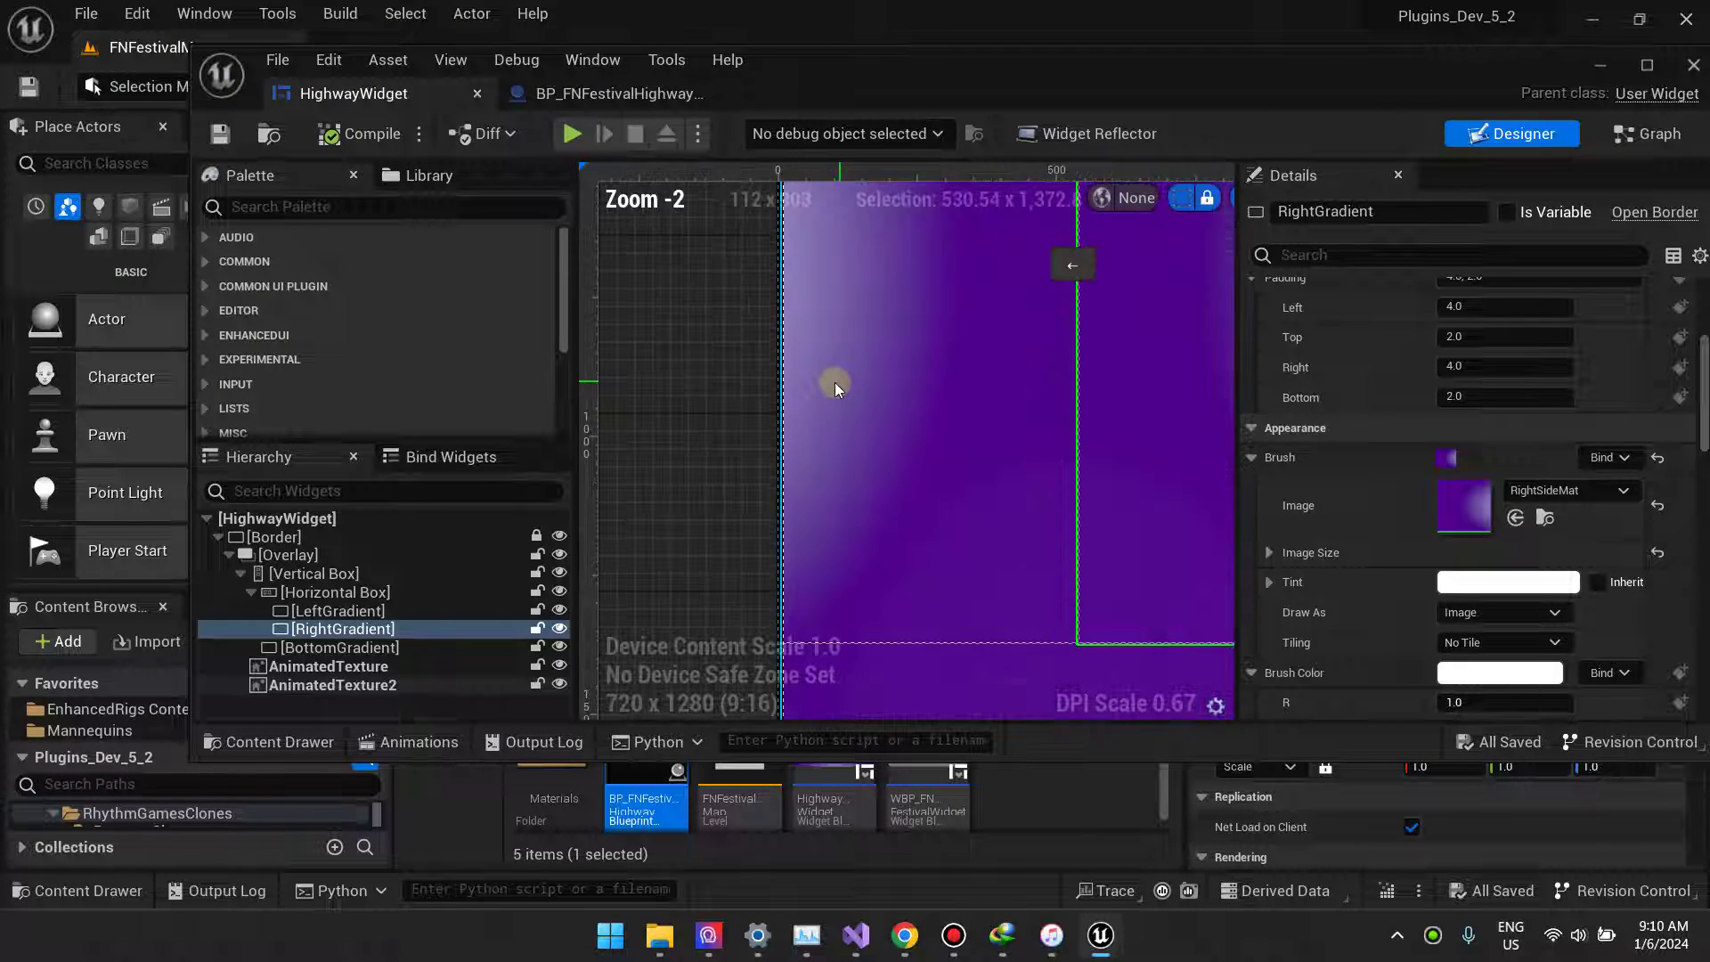
scroll(826, 387, down, 8)
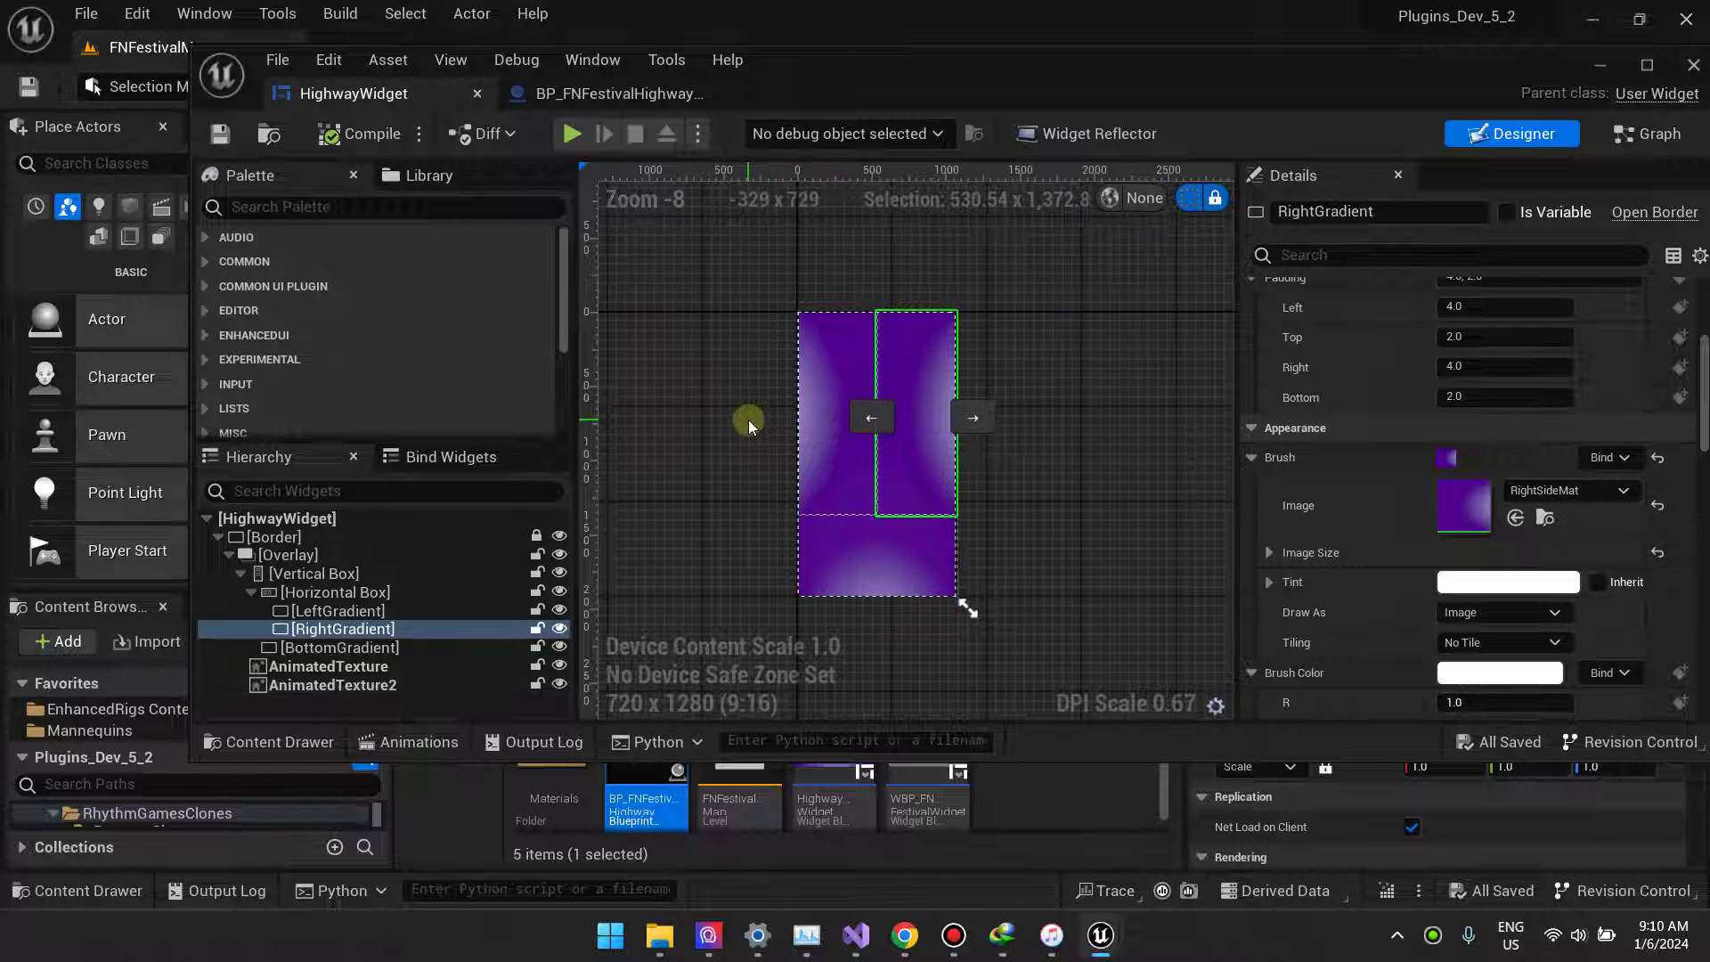
scroll(862, 425, up, 9)
scroll(810, 386, up, 5)
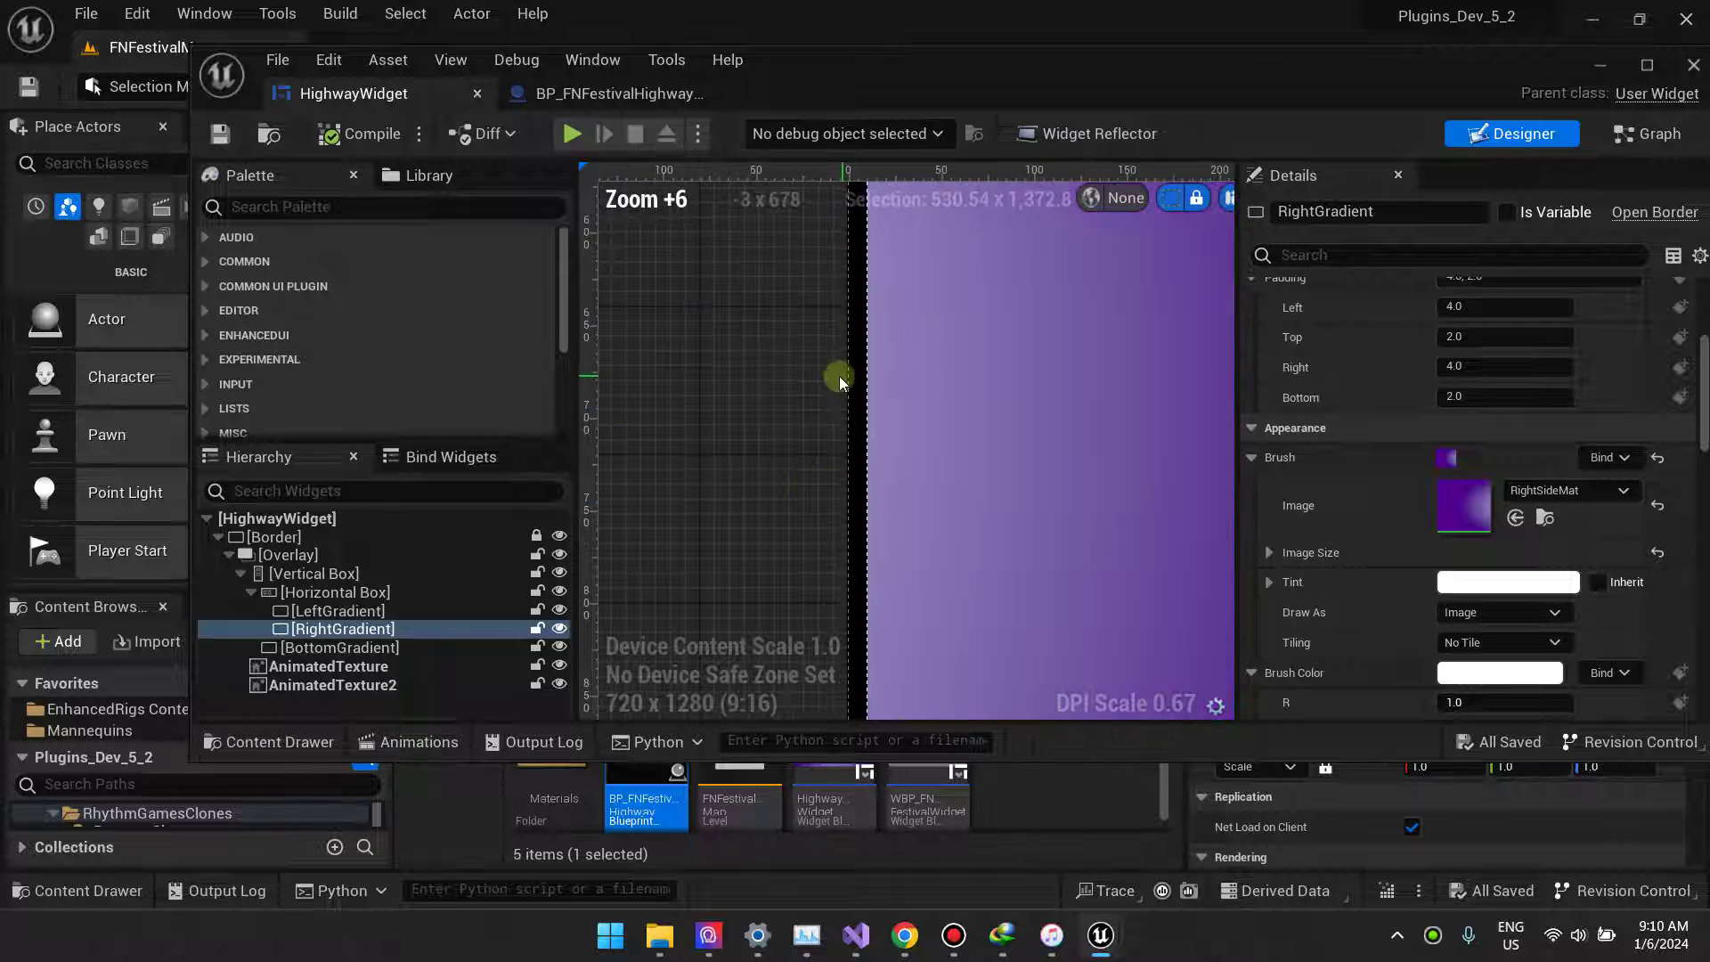
- Select the outer [Border] and review its black Brush Color, briefly checking the reference video
click(321, 538)
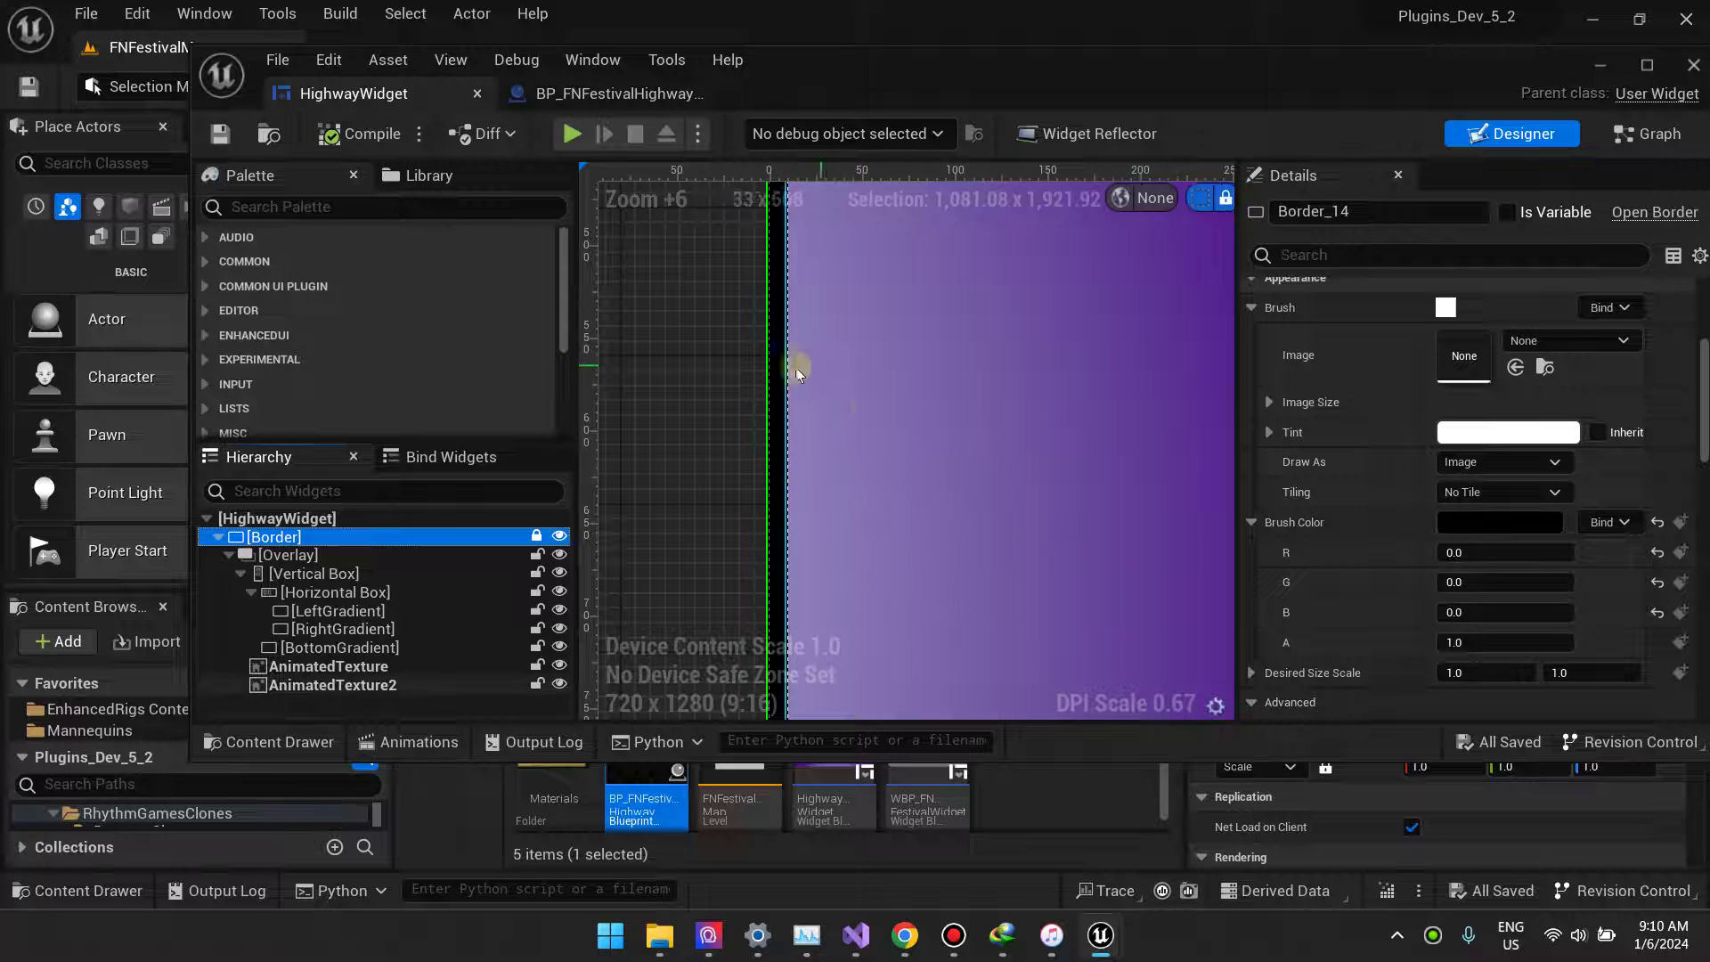
scroll(845, 437, down, 2)
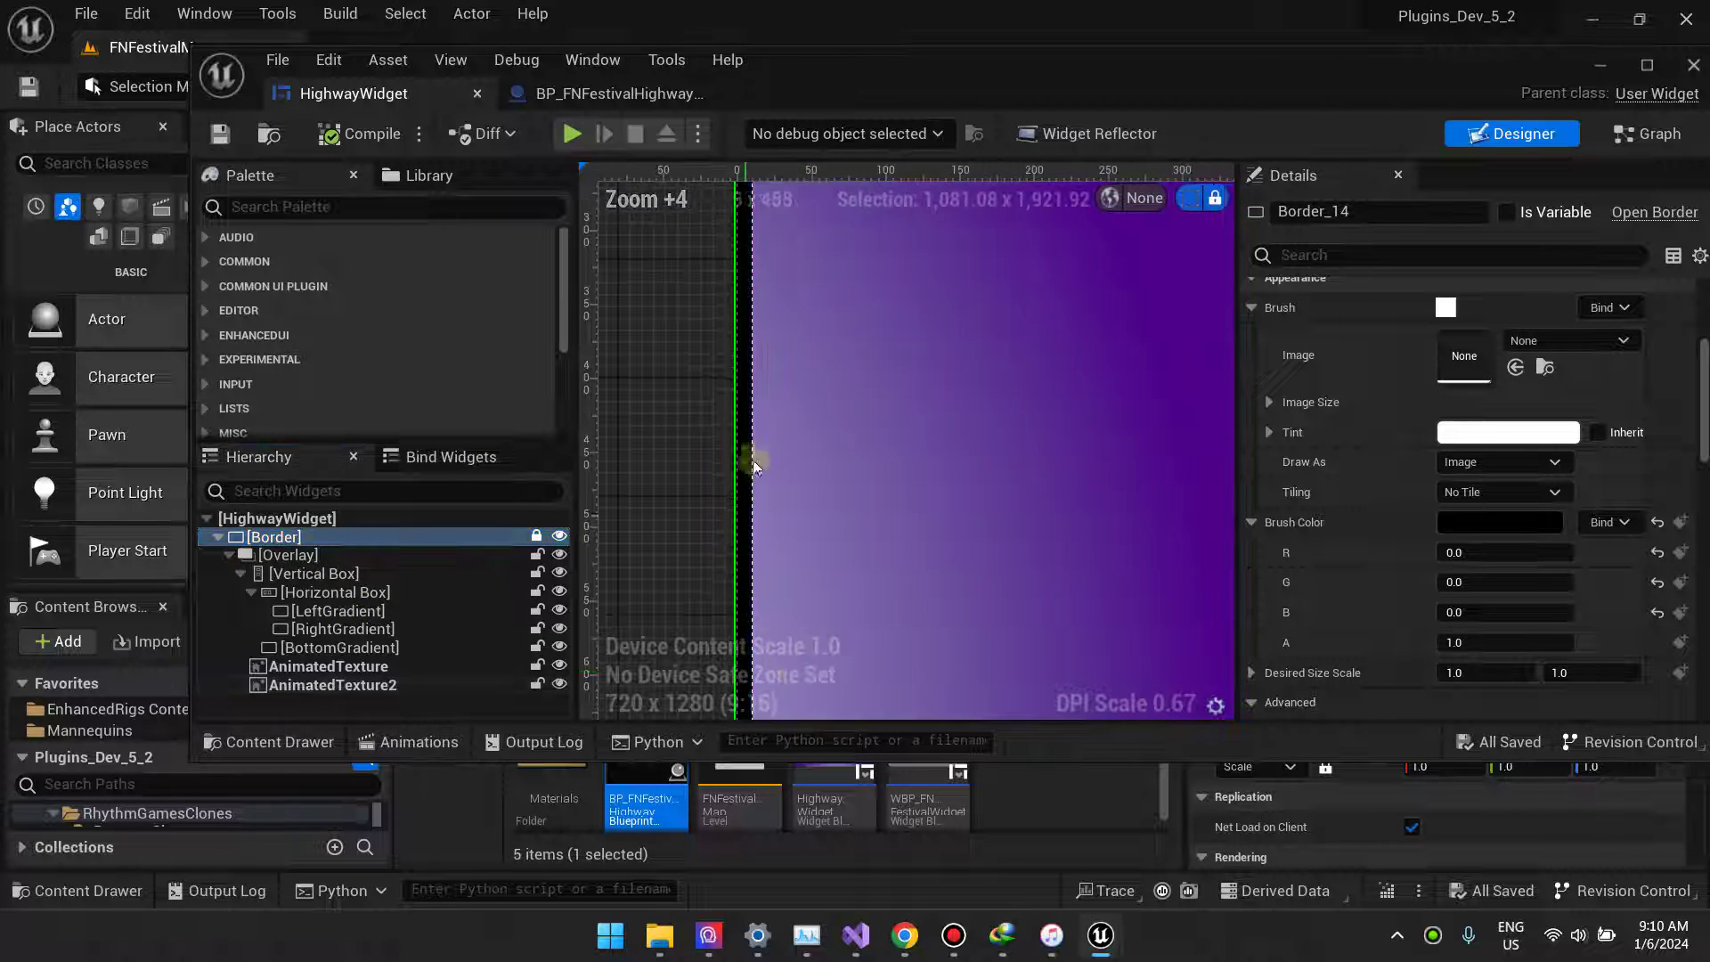
scroll(1421, 454, down, 3)
scroll(1274, 412, up, 2)
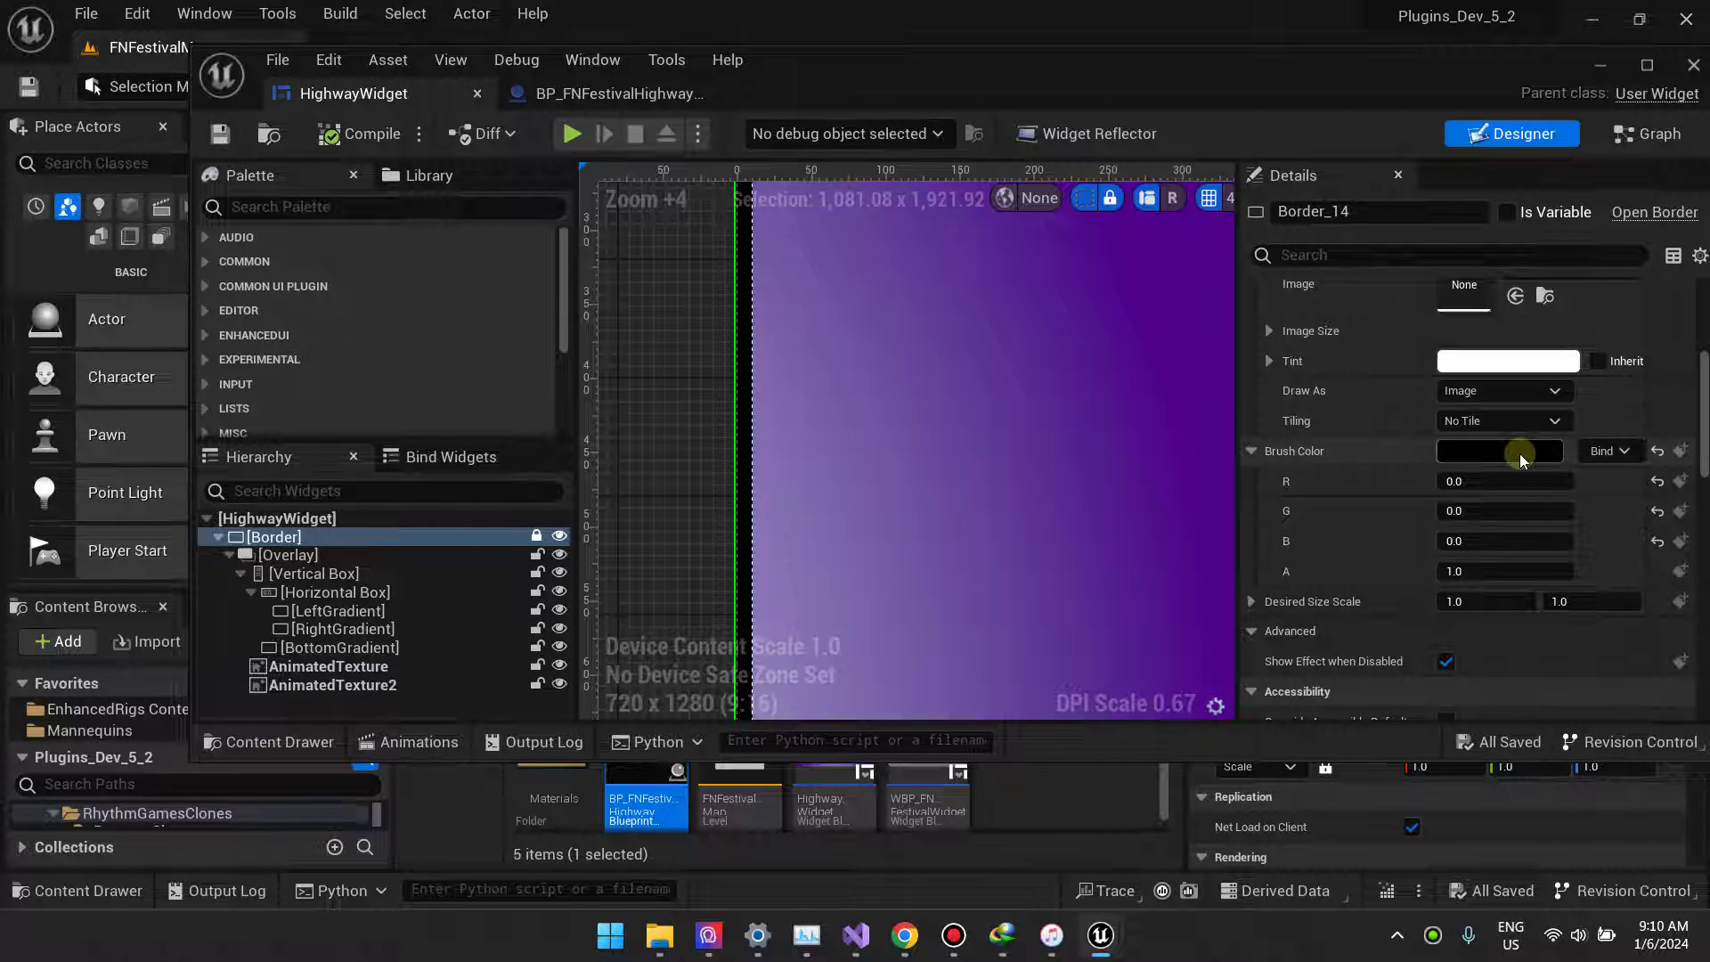
click(905, 935)
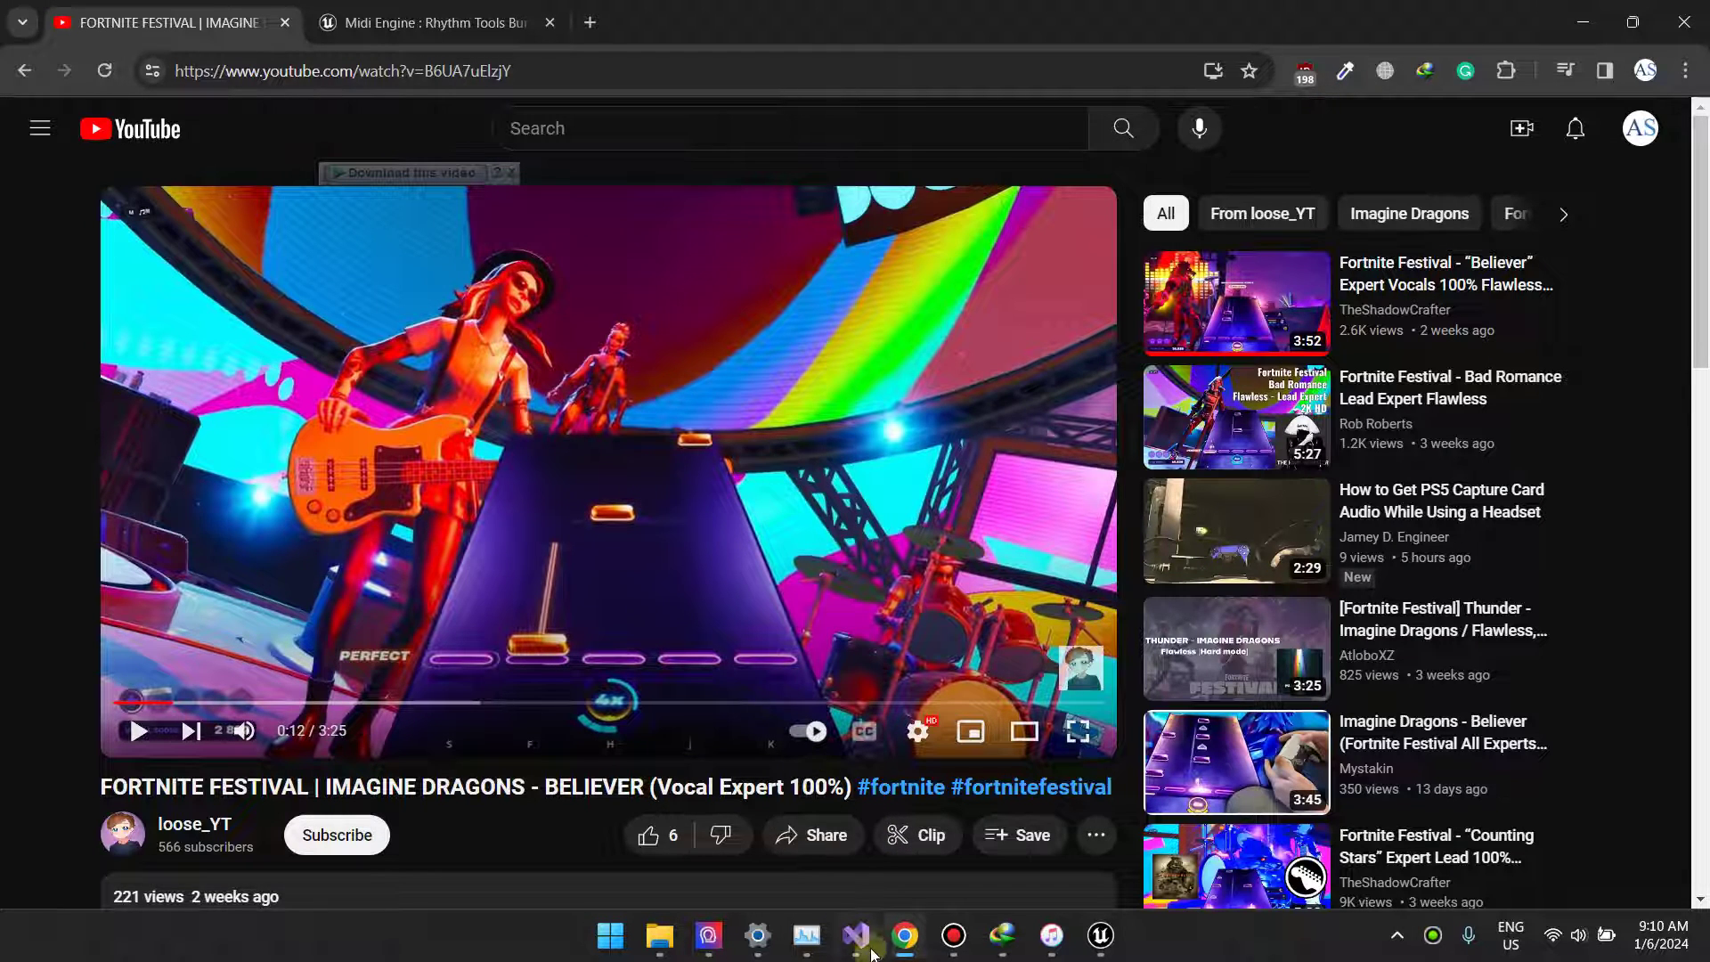
click(905, 936)
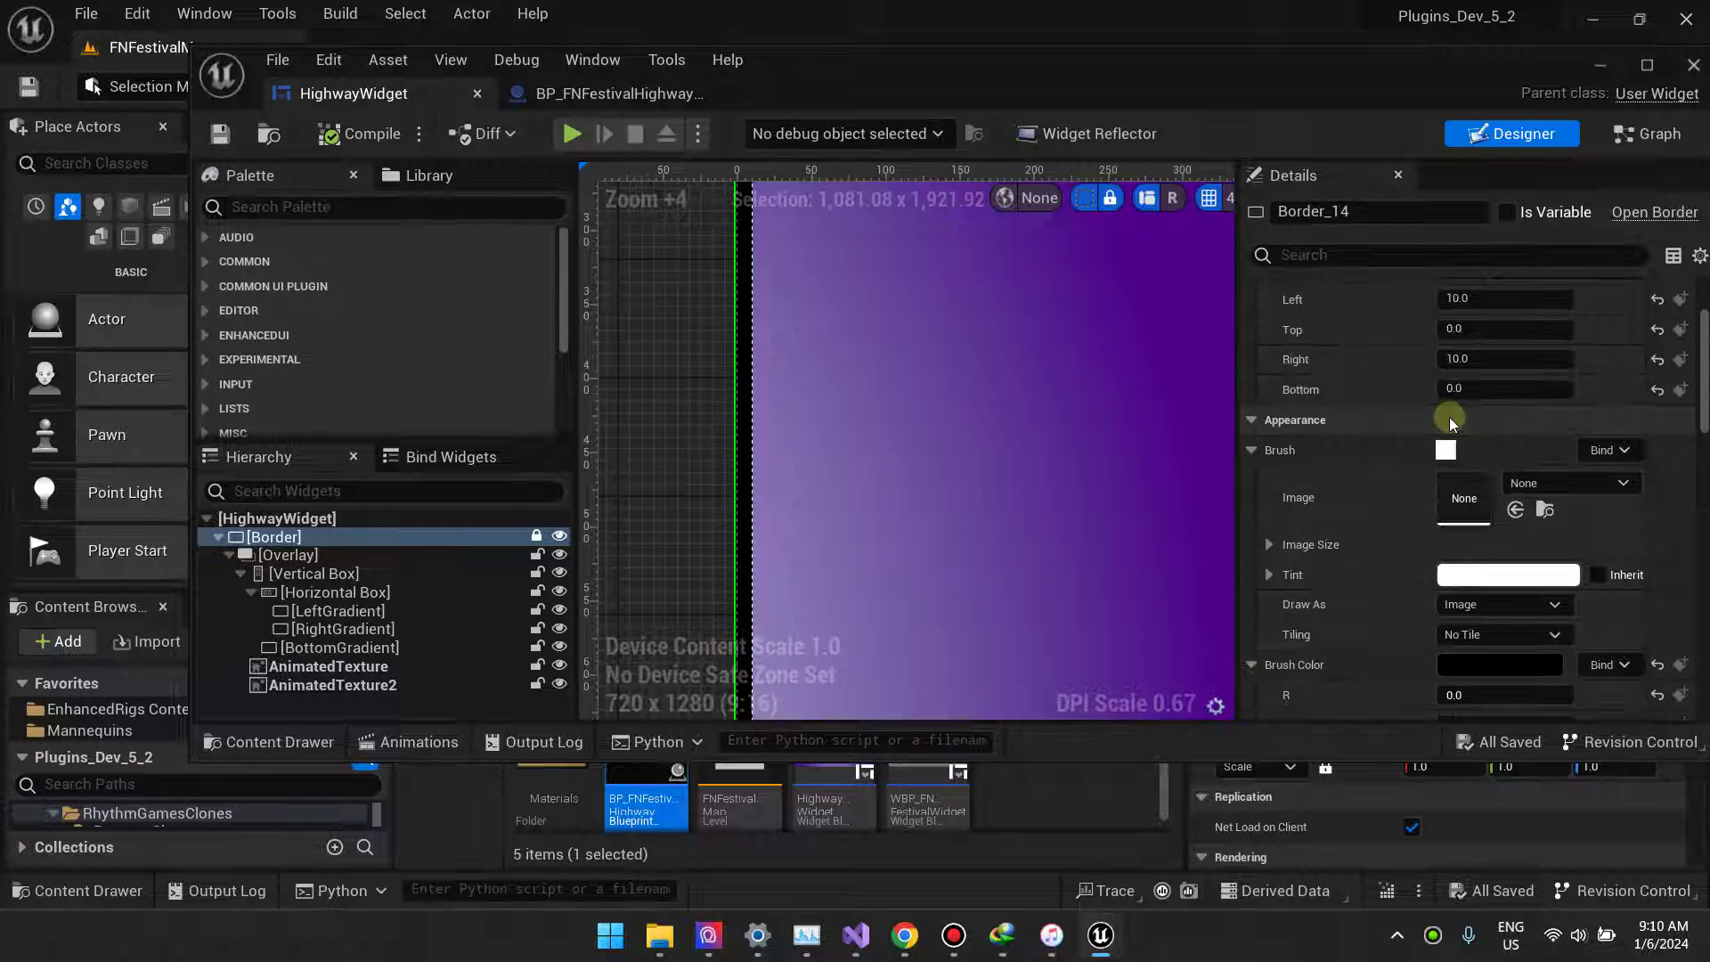
scroll(1450, 416, up, 4)
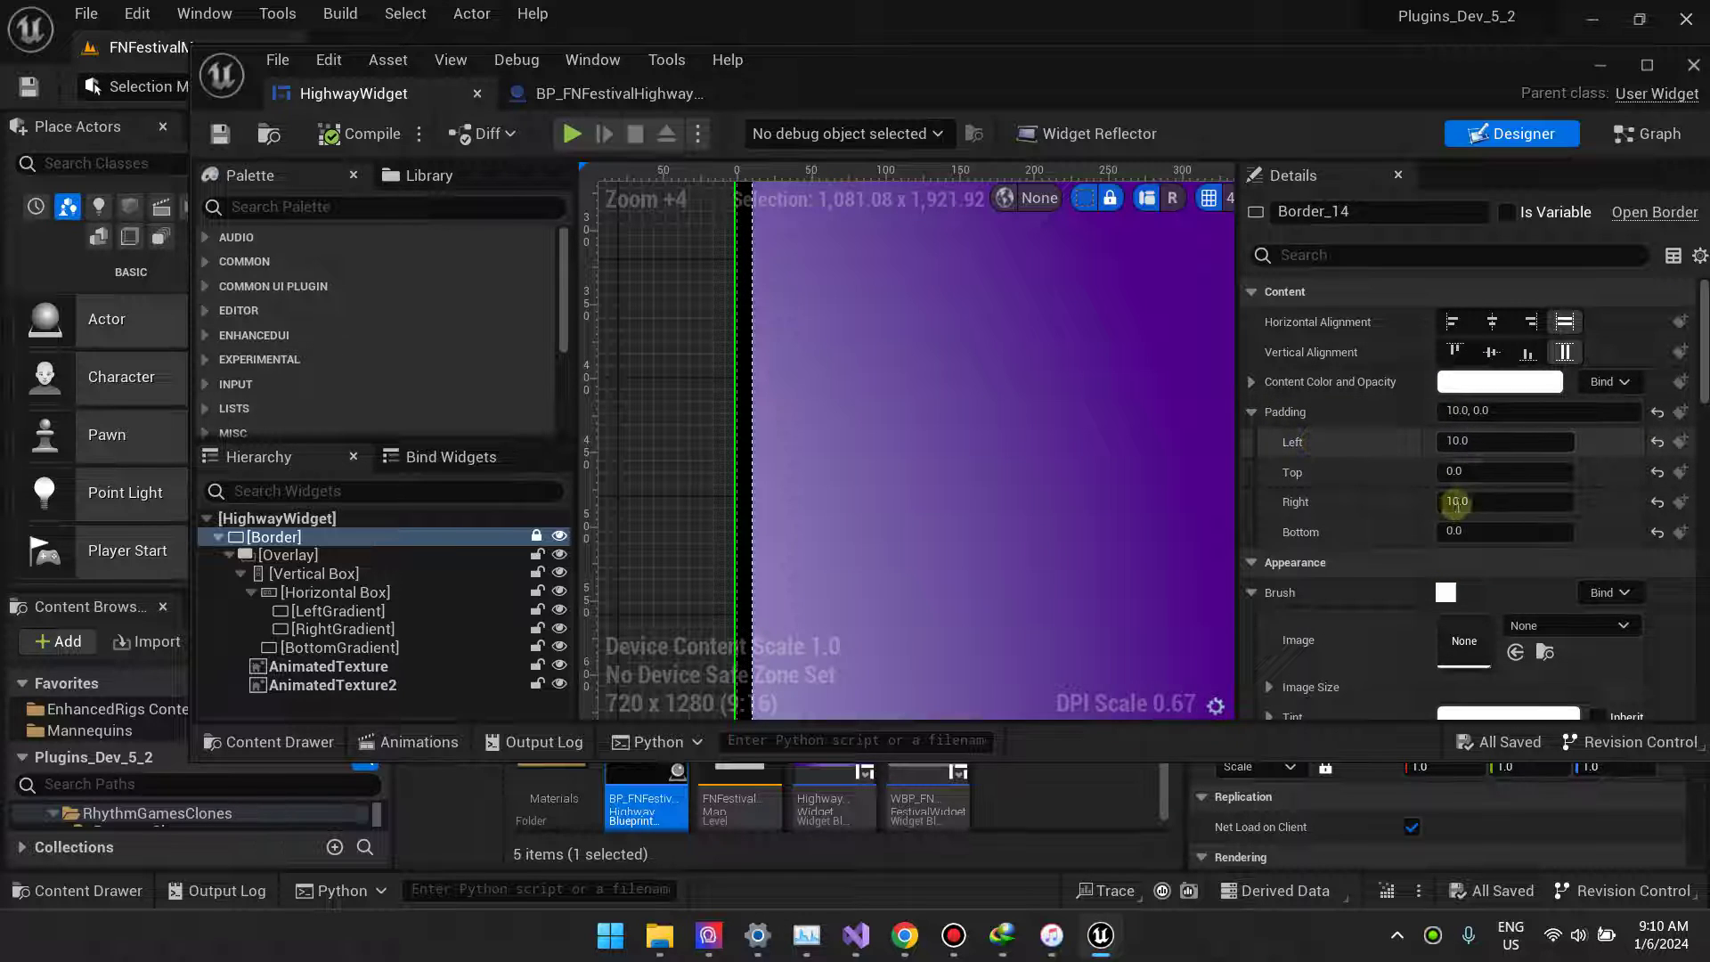
scroll(816, 478, down, 8)
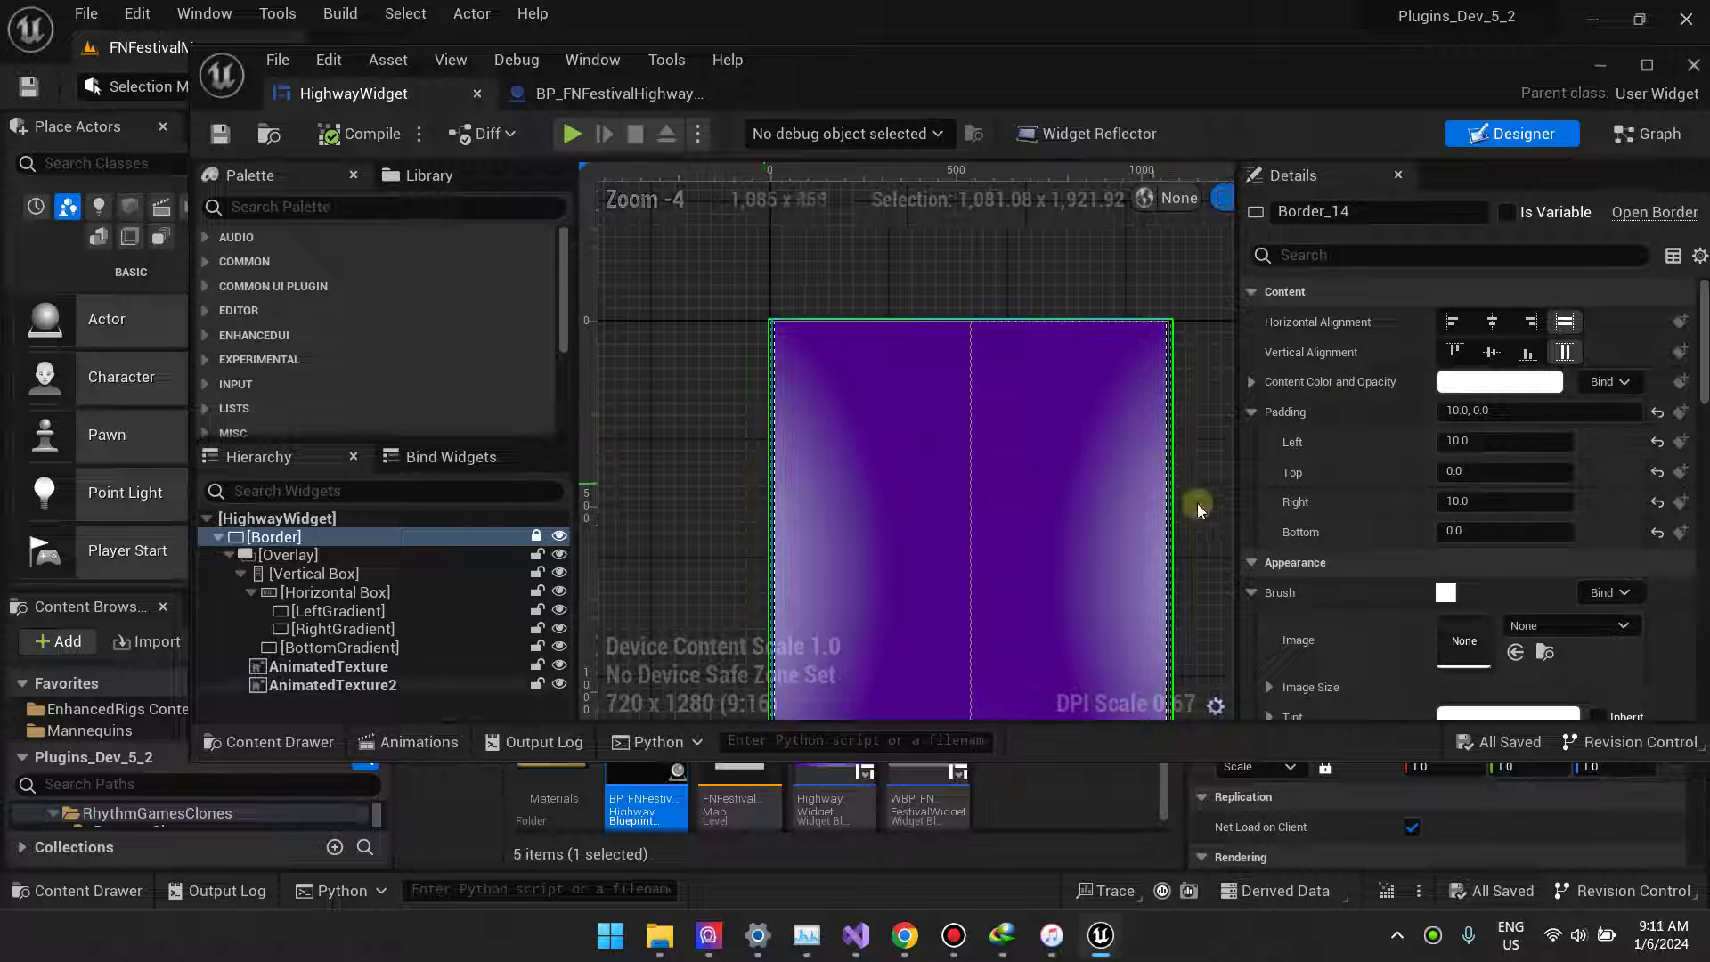
scroll(990, 402, up, 3)
scroll(862, 490, down, 3)
click(283, 555)
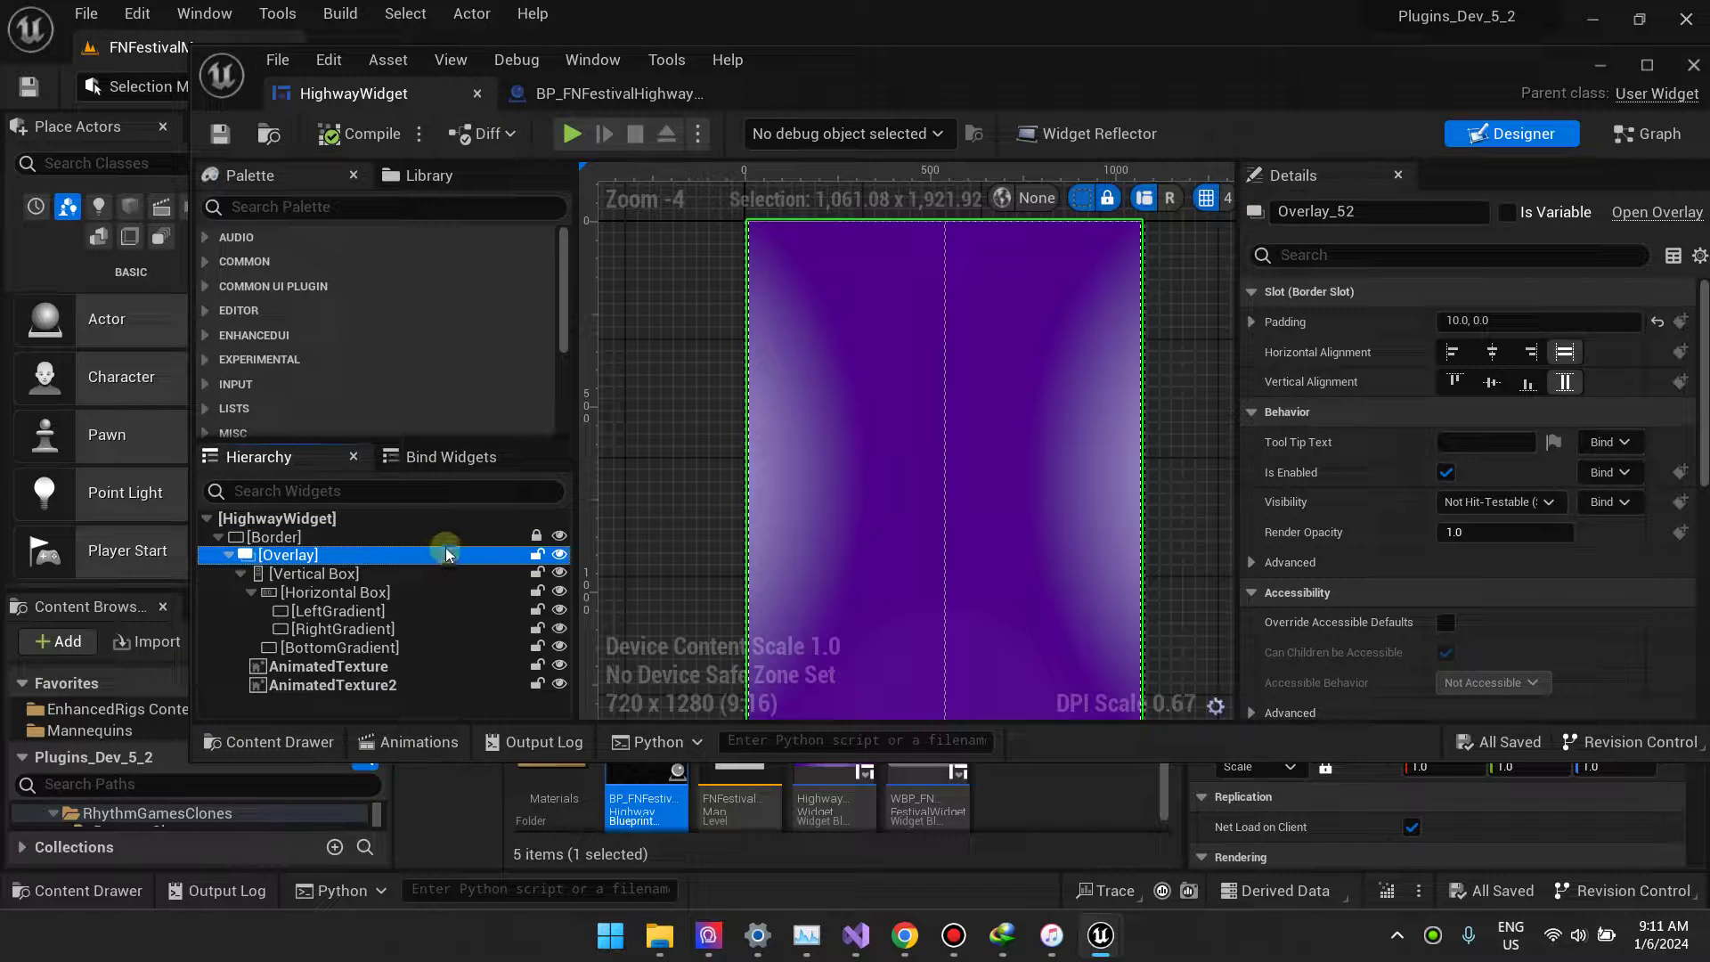
click(240, 574)
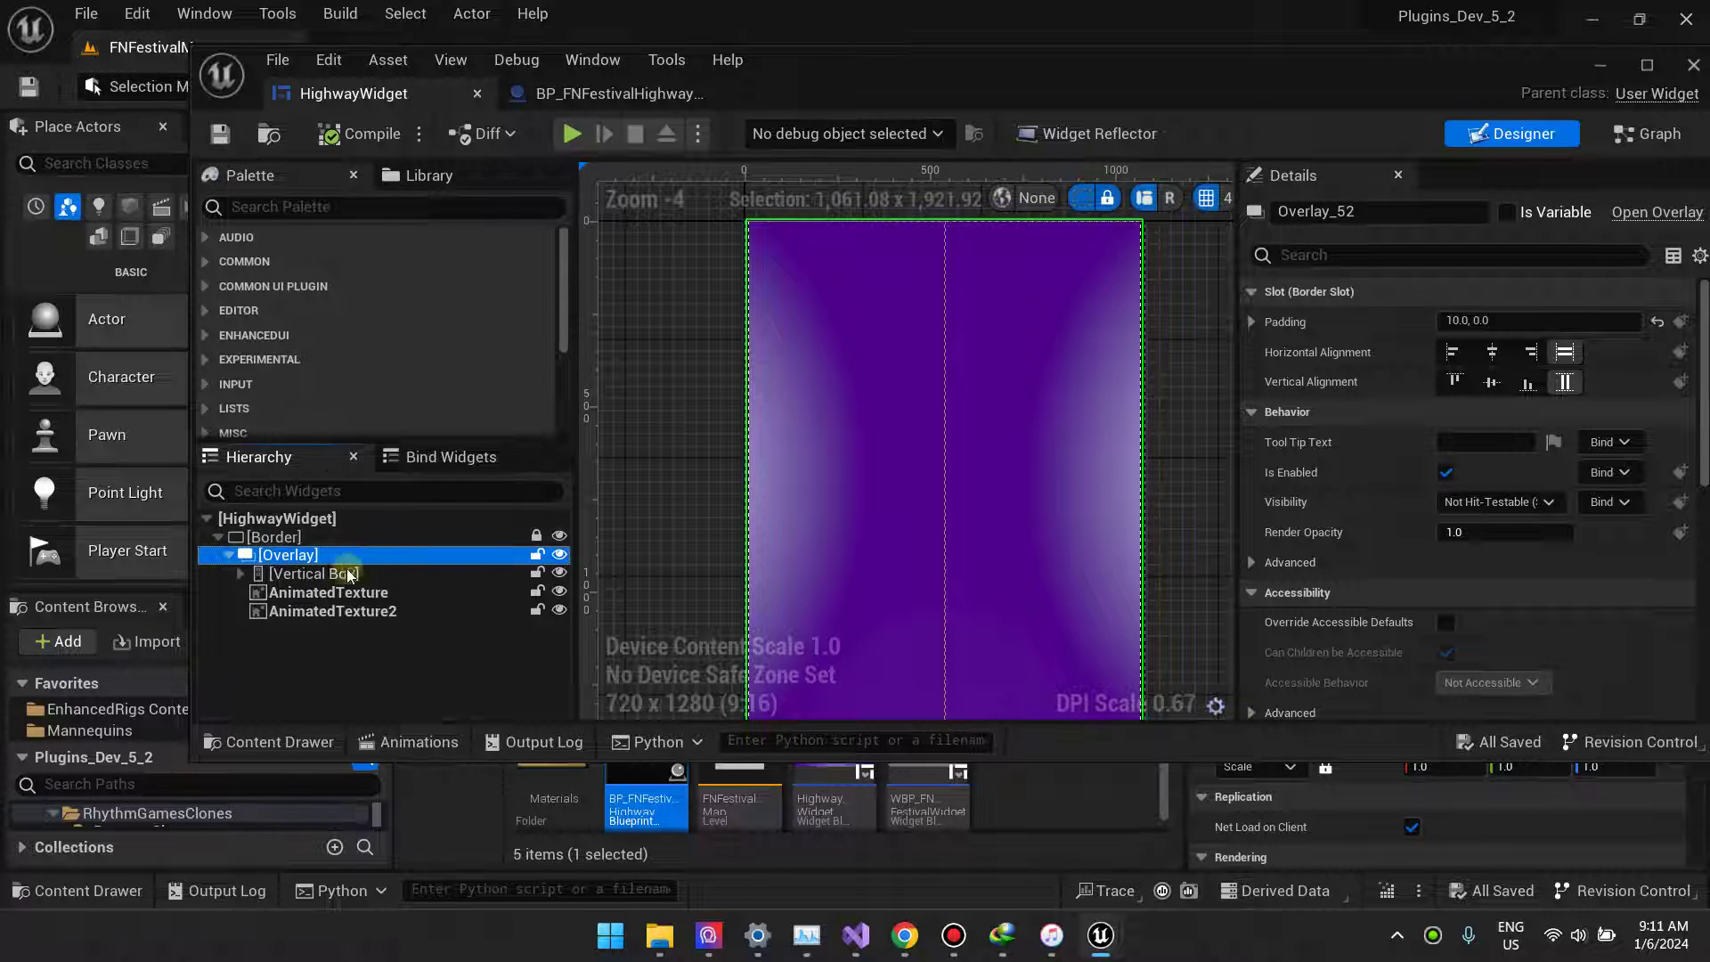
scroll(953, 474, down, 3)
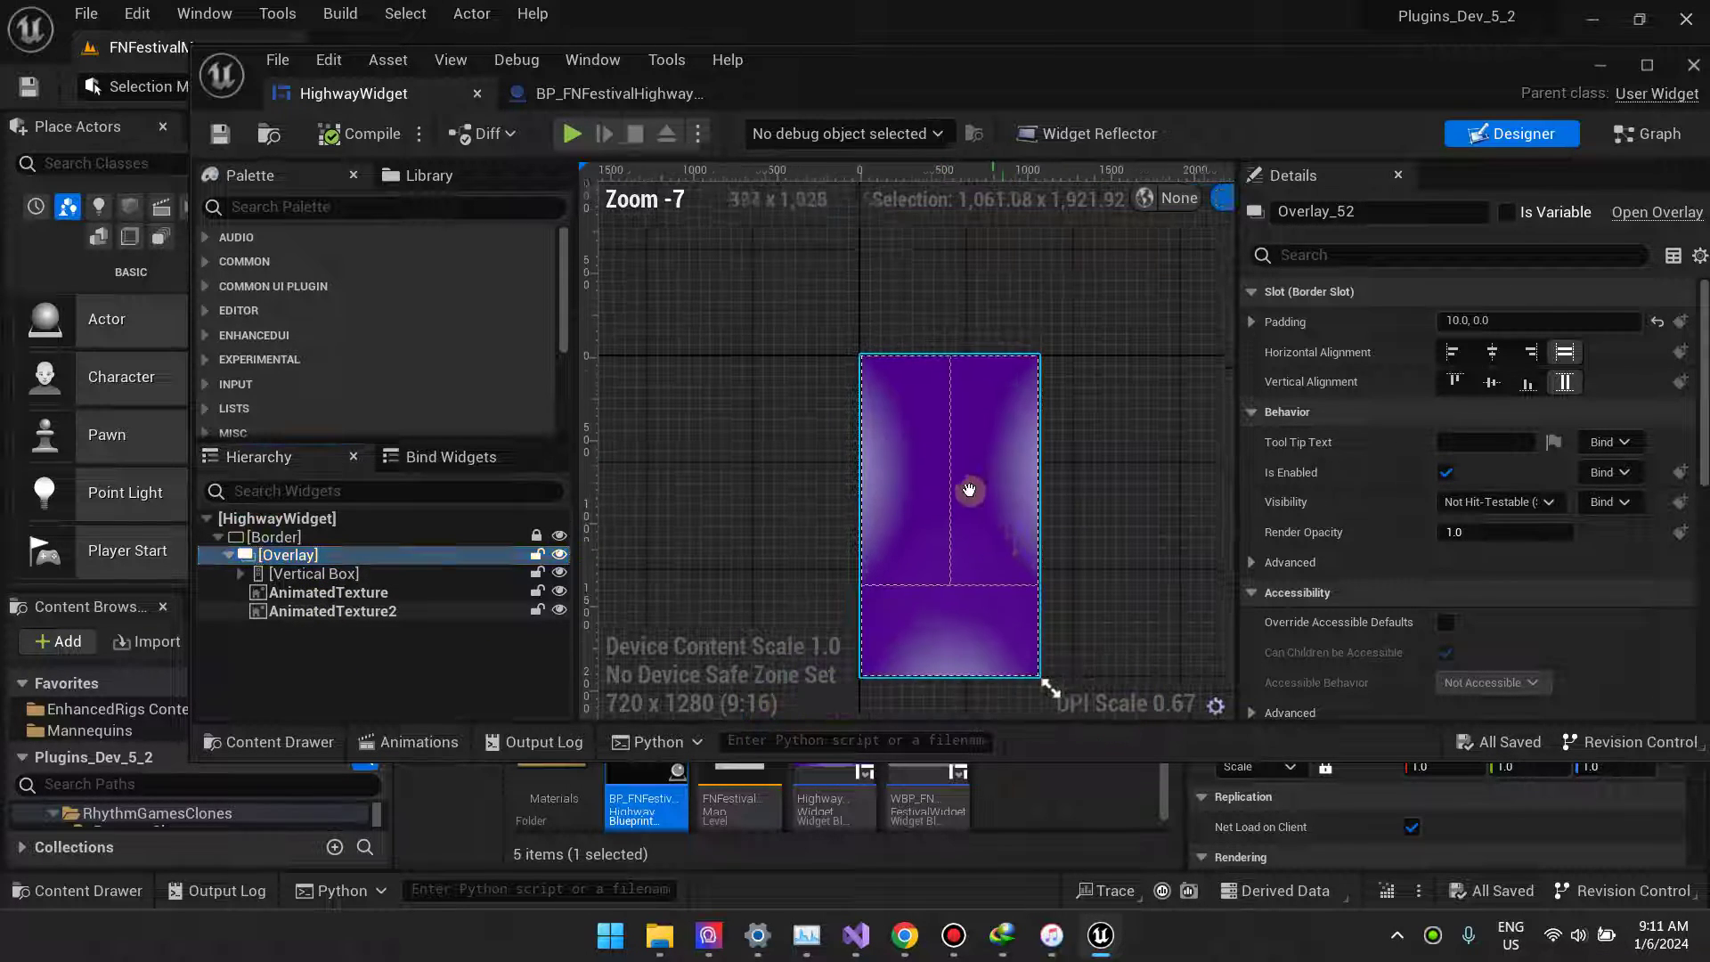
click(312, 573)
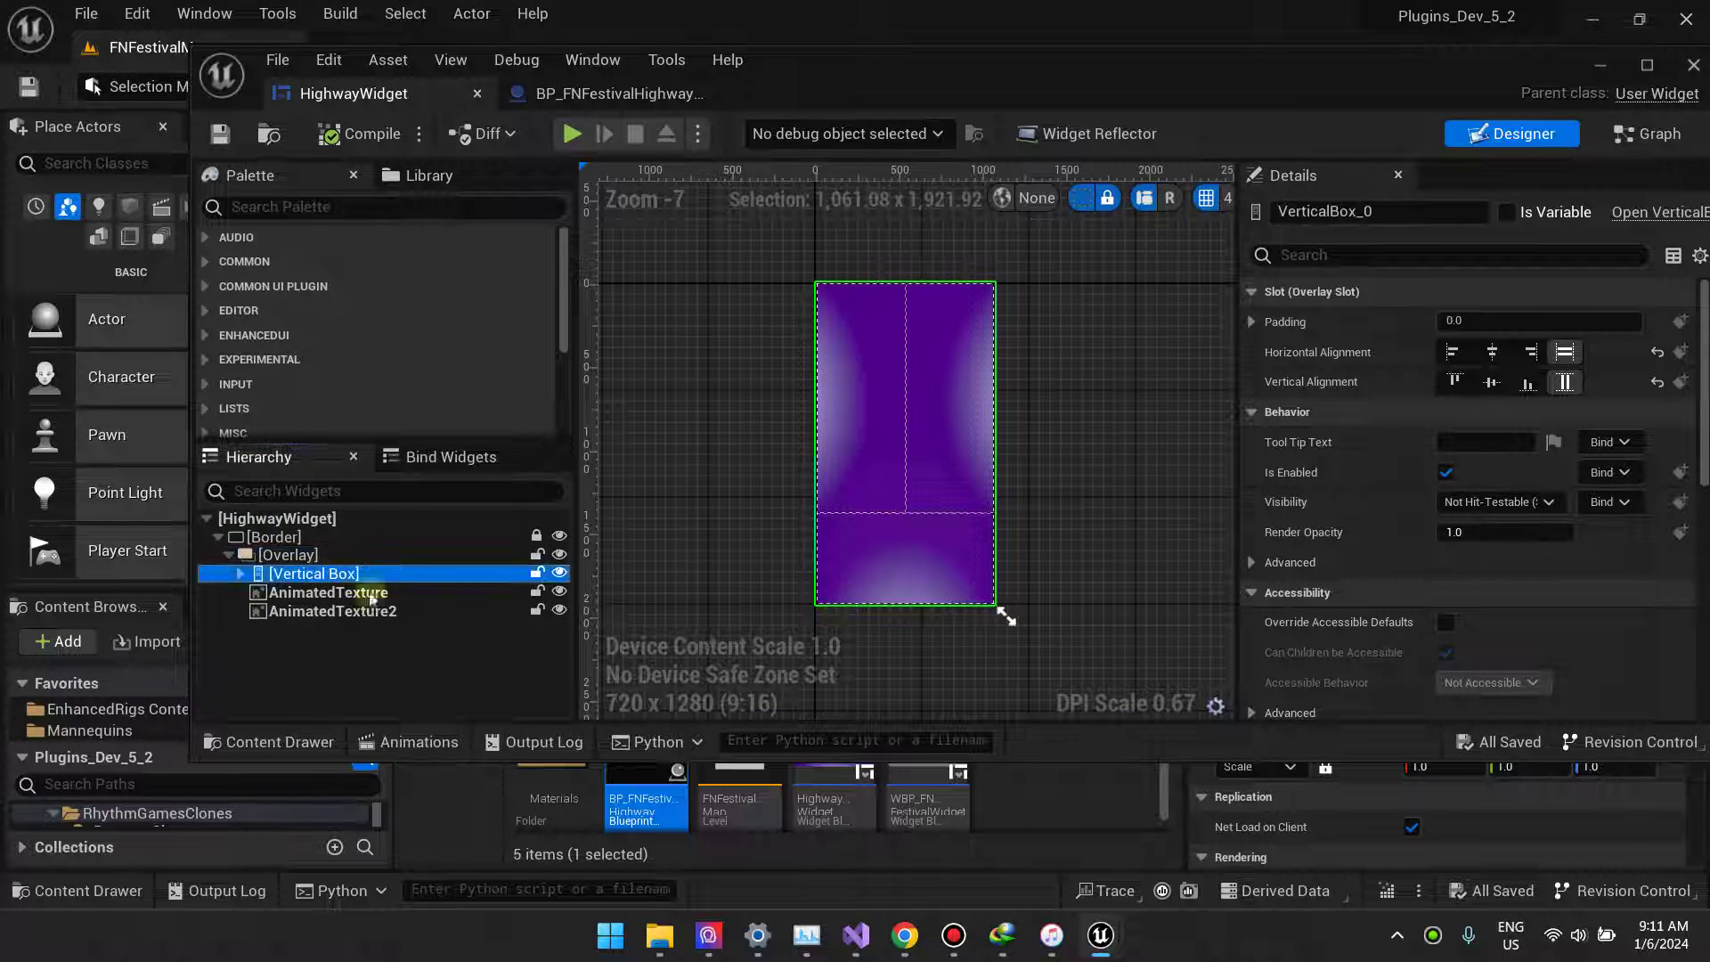
scroll(927, 461, up, 3)
scroll(927, 462, down, 3)
scroll(922, 473, up, 2)
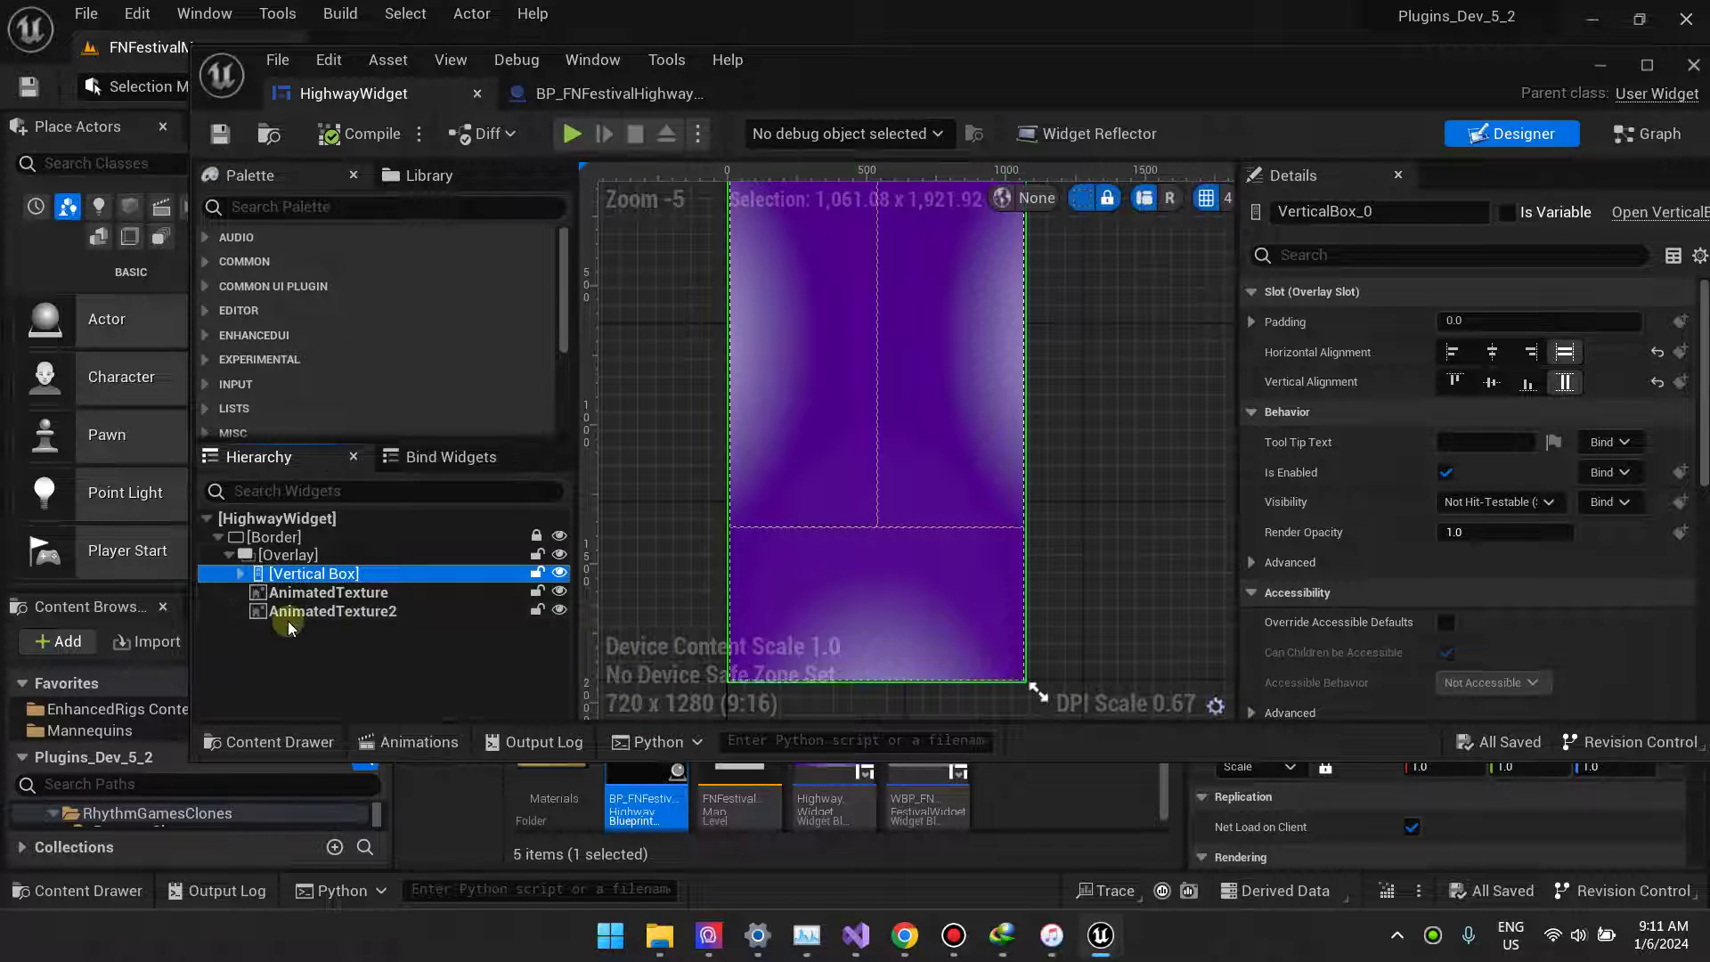
click(237, 577)
click(260, 595)
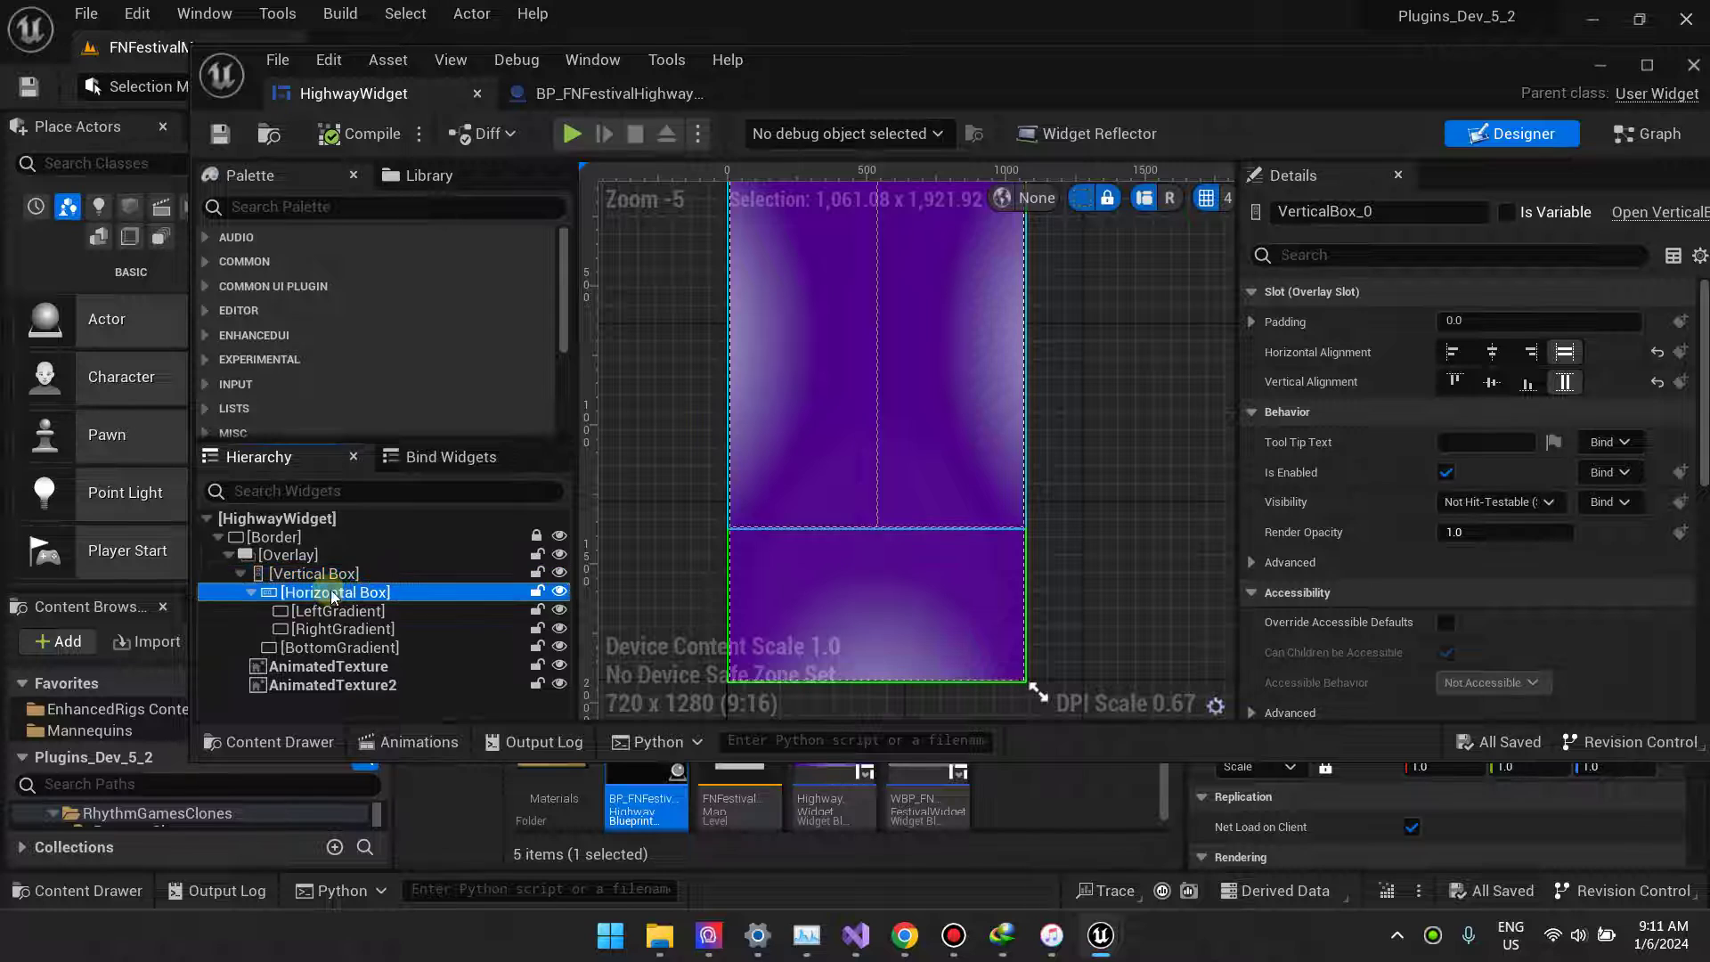
click(254, 593)
scroll(962, 504, down, 2)
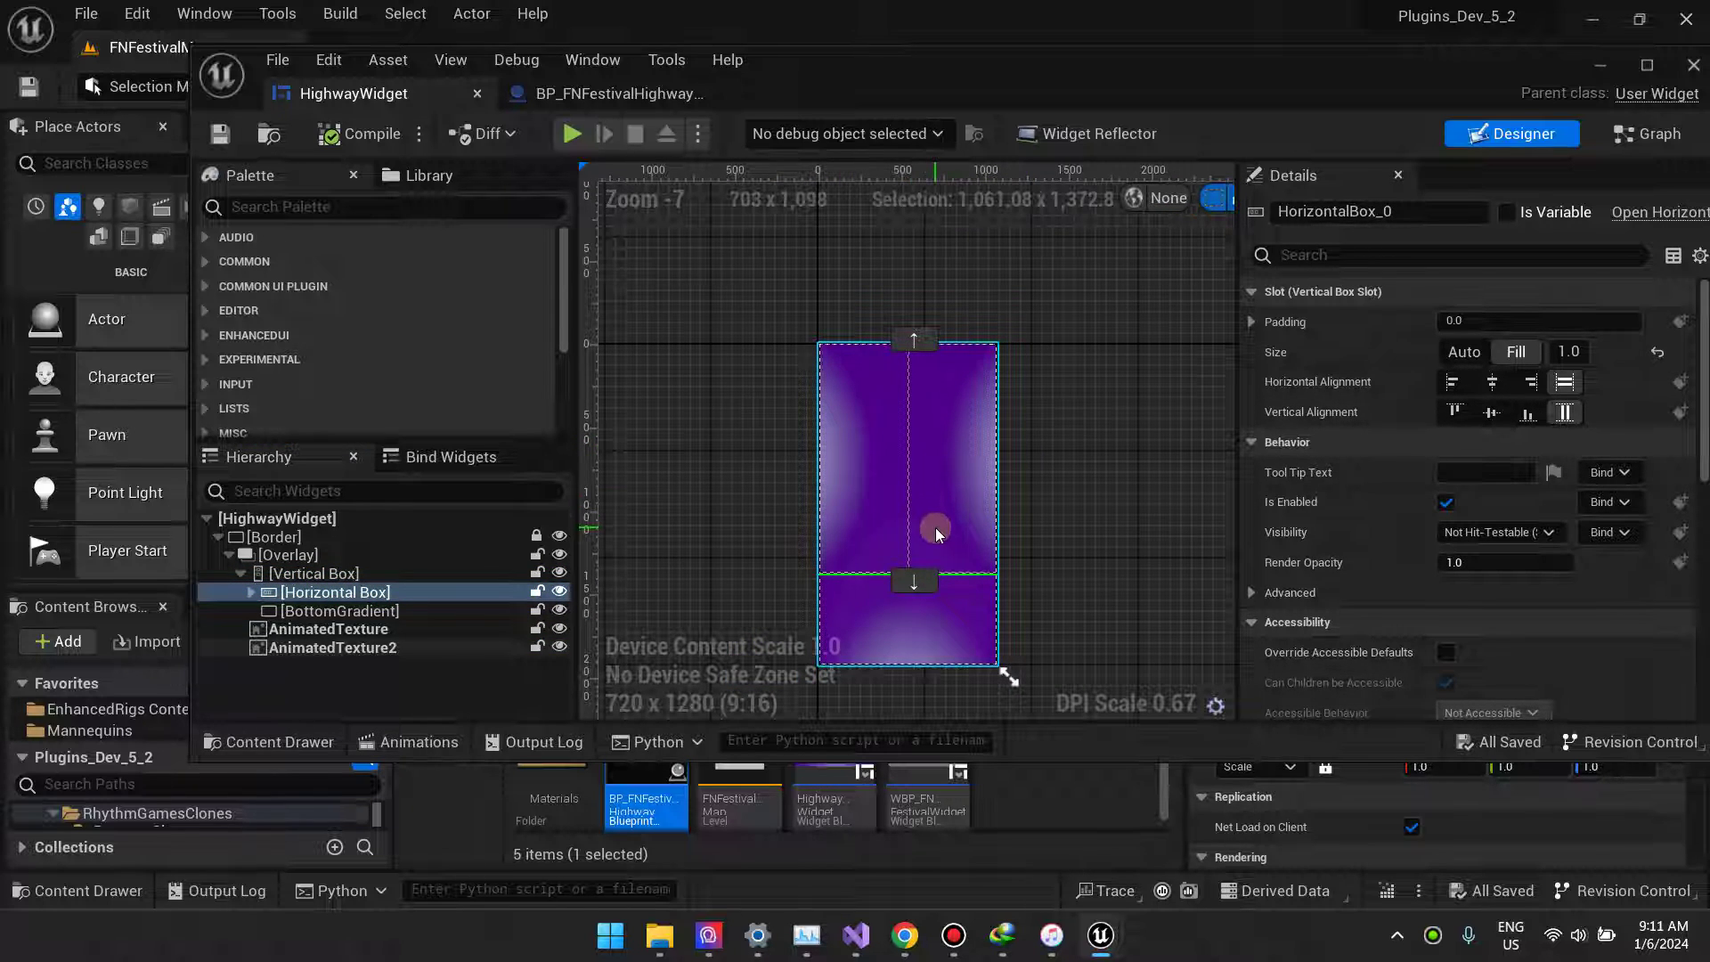
click(1594, 68)
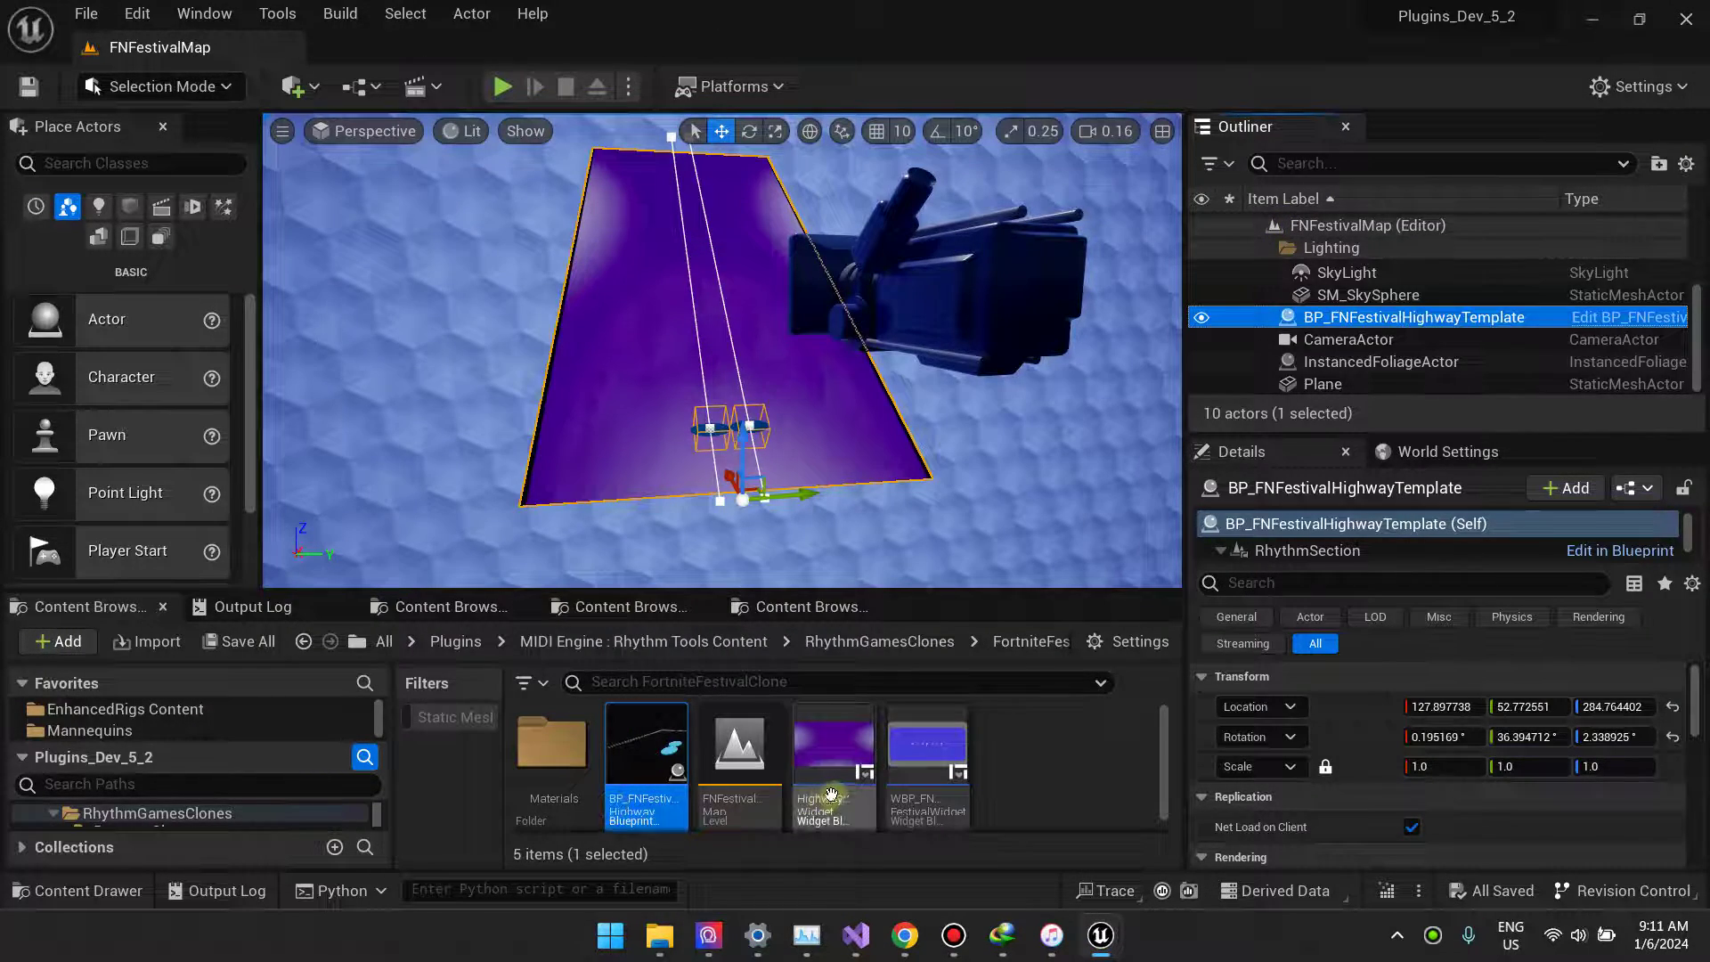
double_click(858, 767)
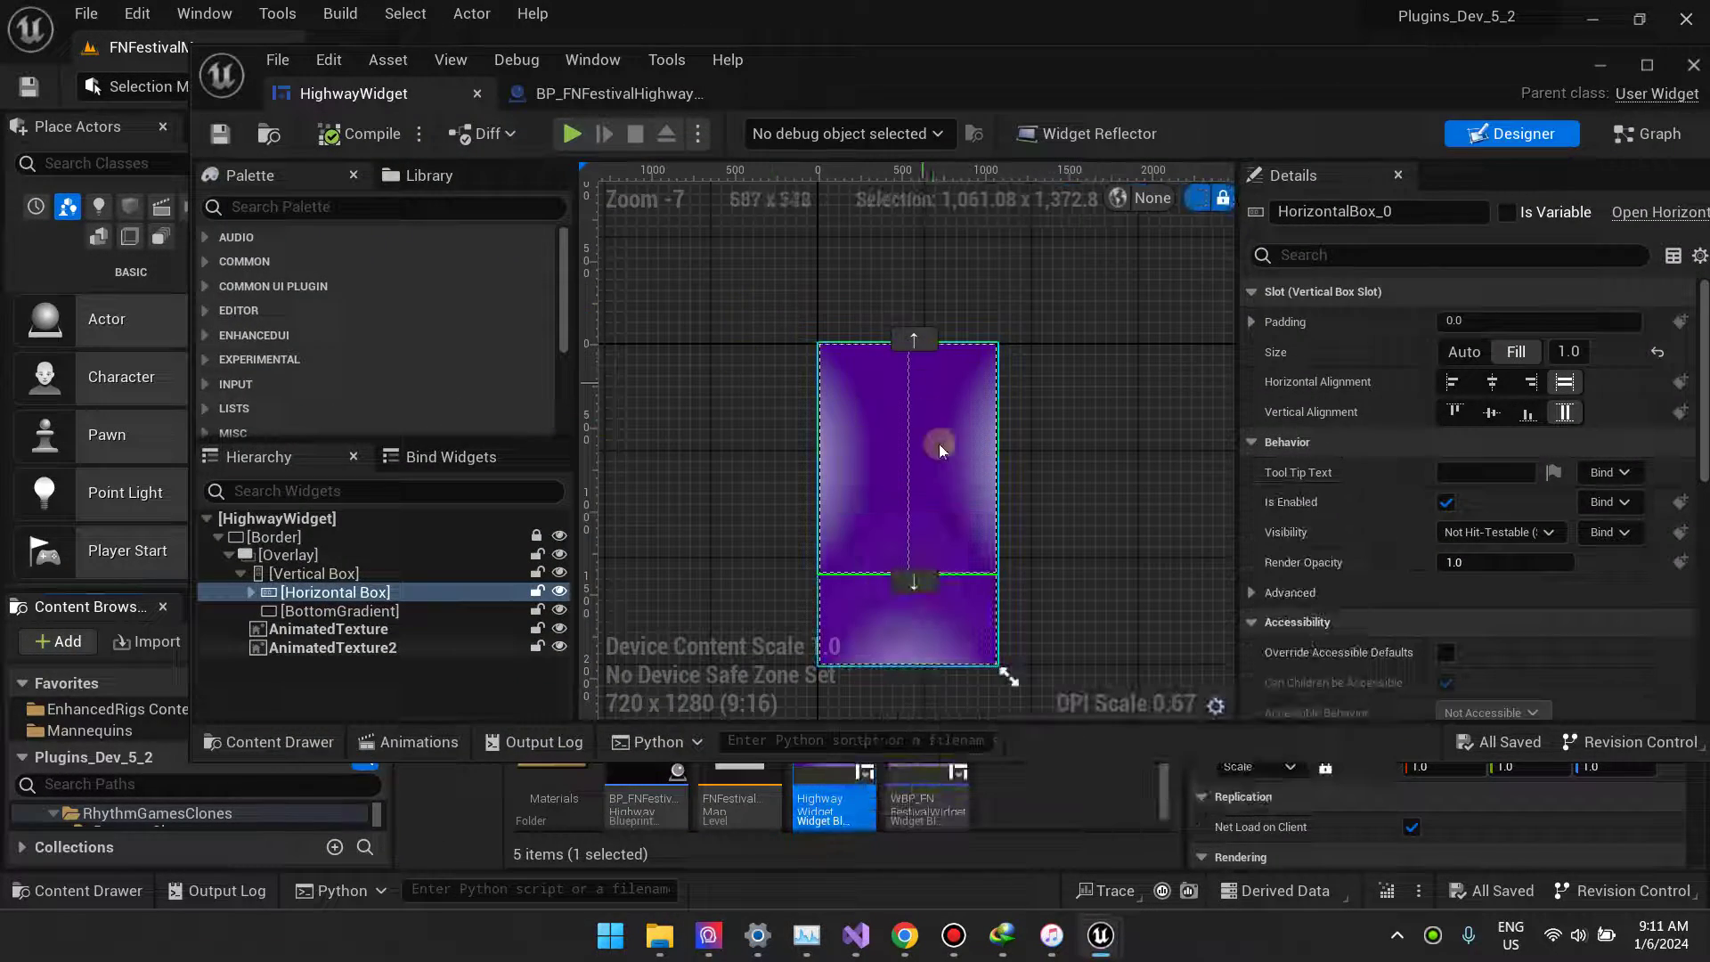
scroll(856, 453, up, 6)
scroll(837, 460, down, 5)
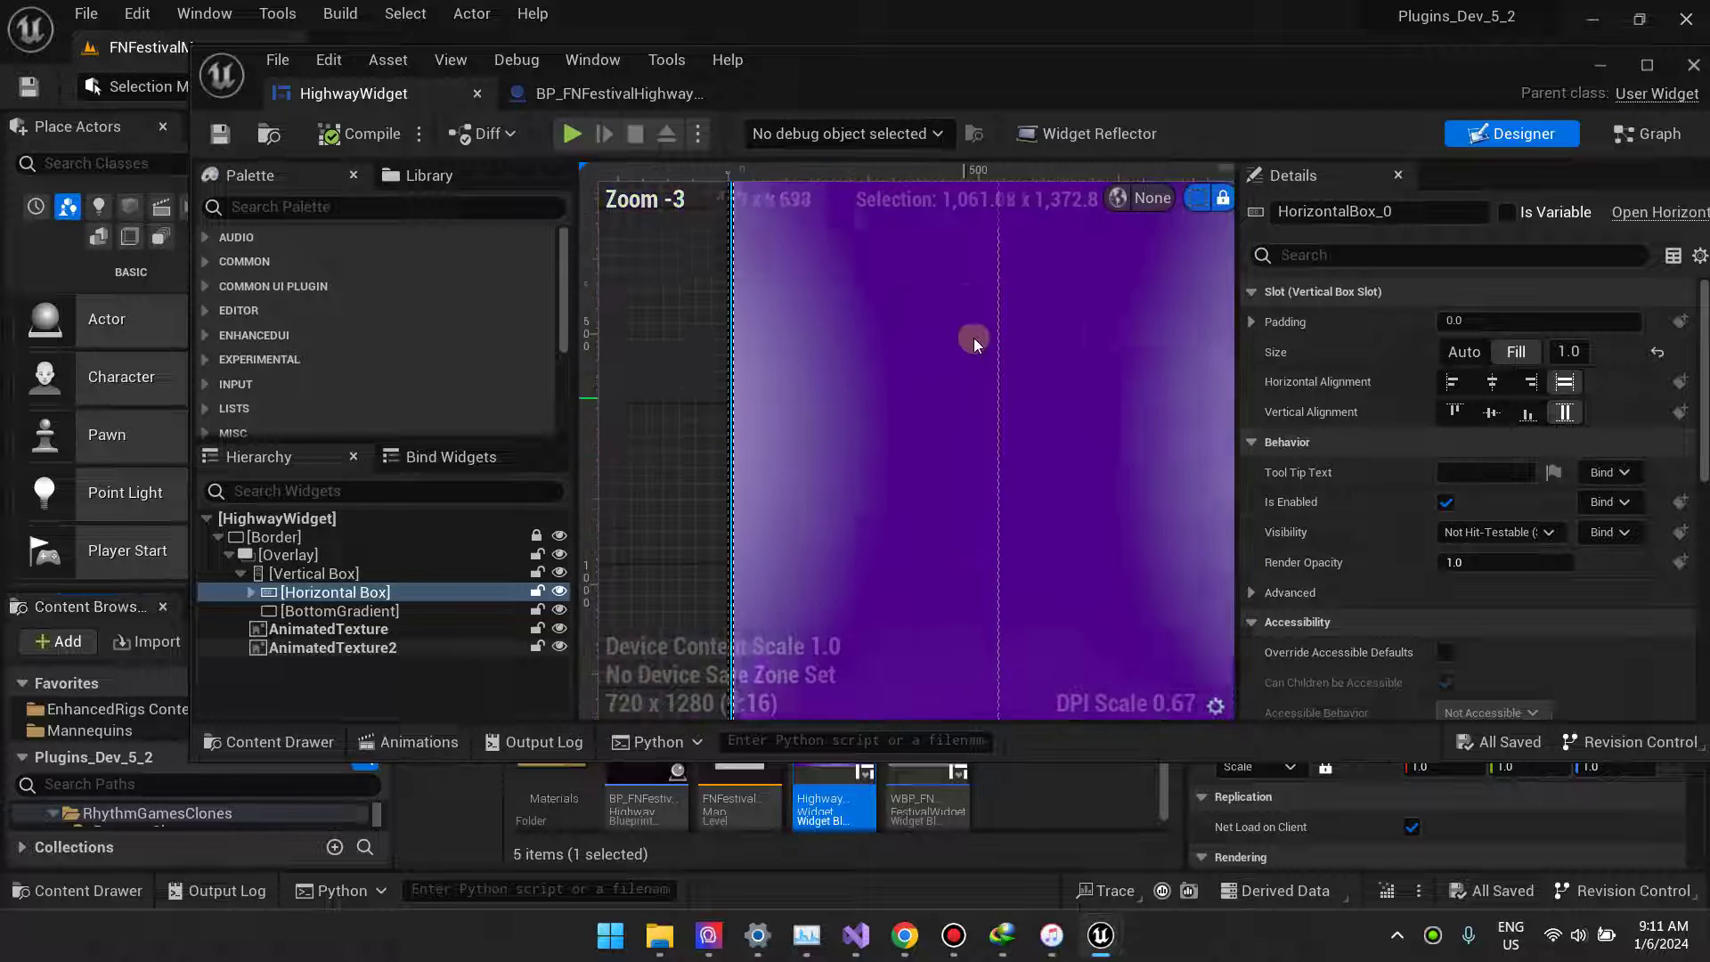
click(251, 592)
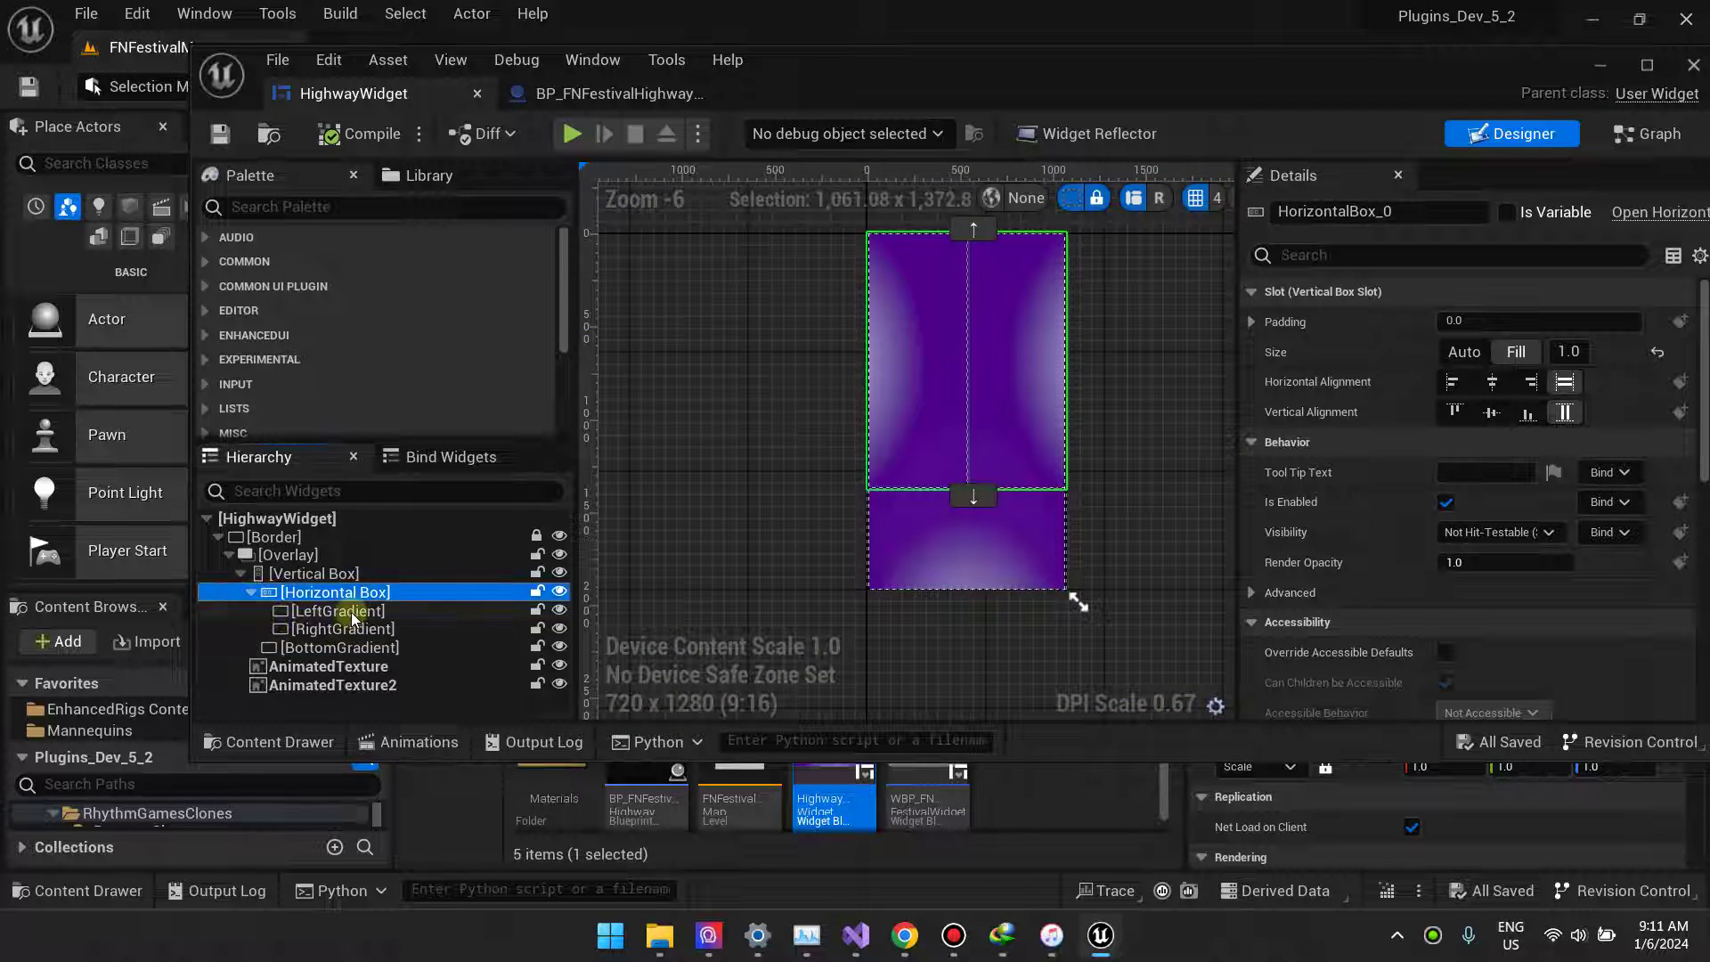
click(329, 611)
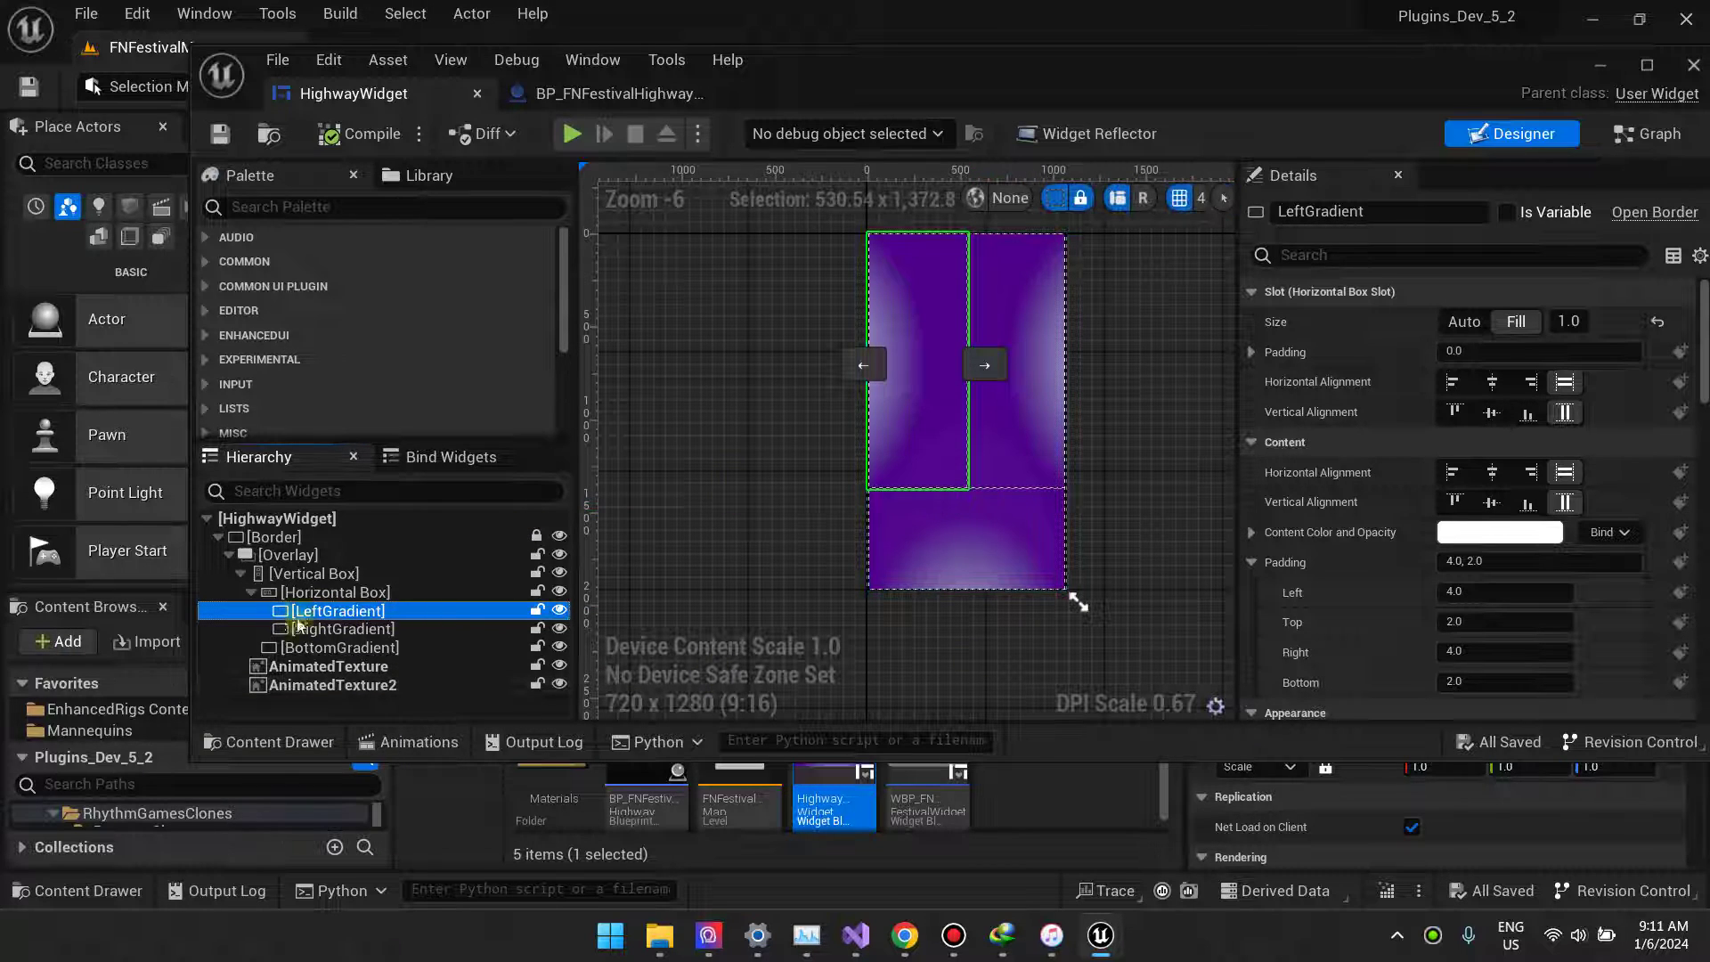
click(989, 418)
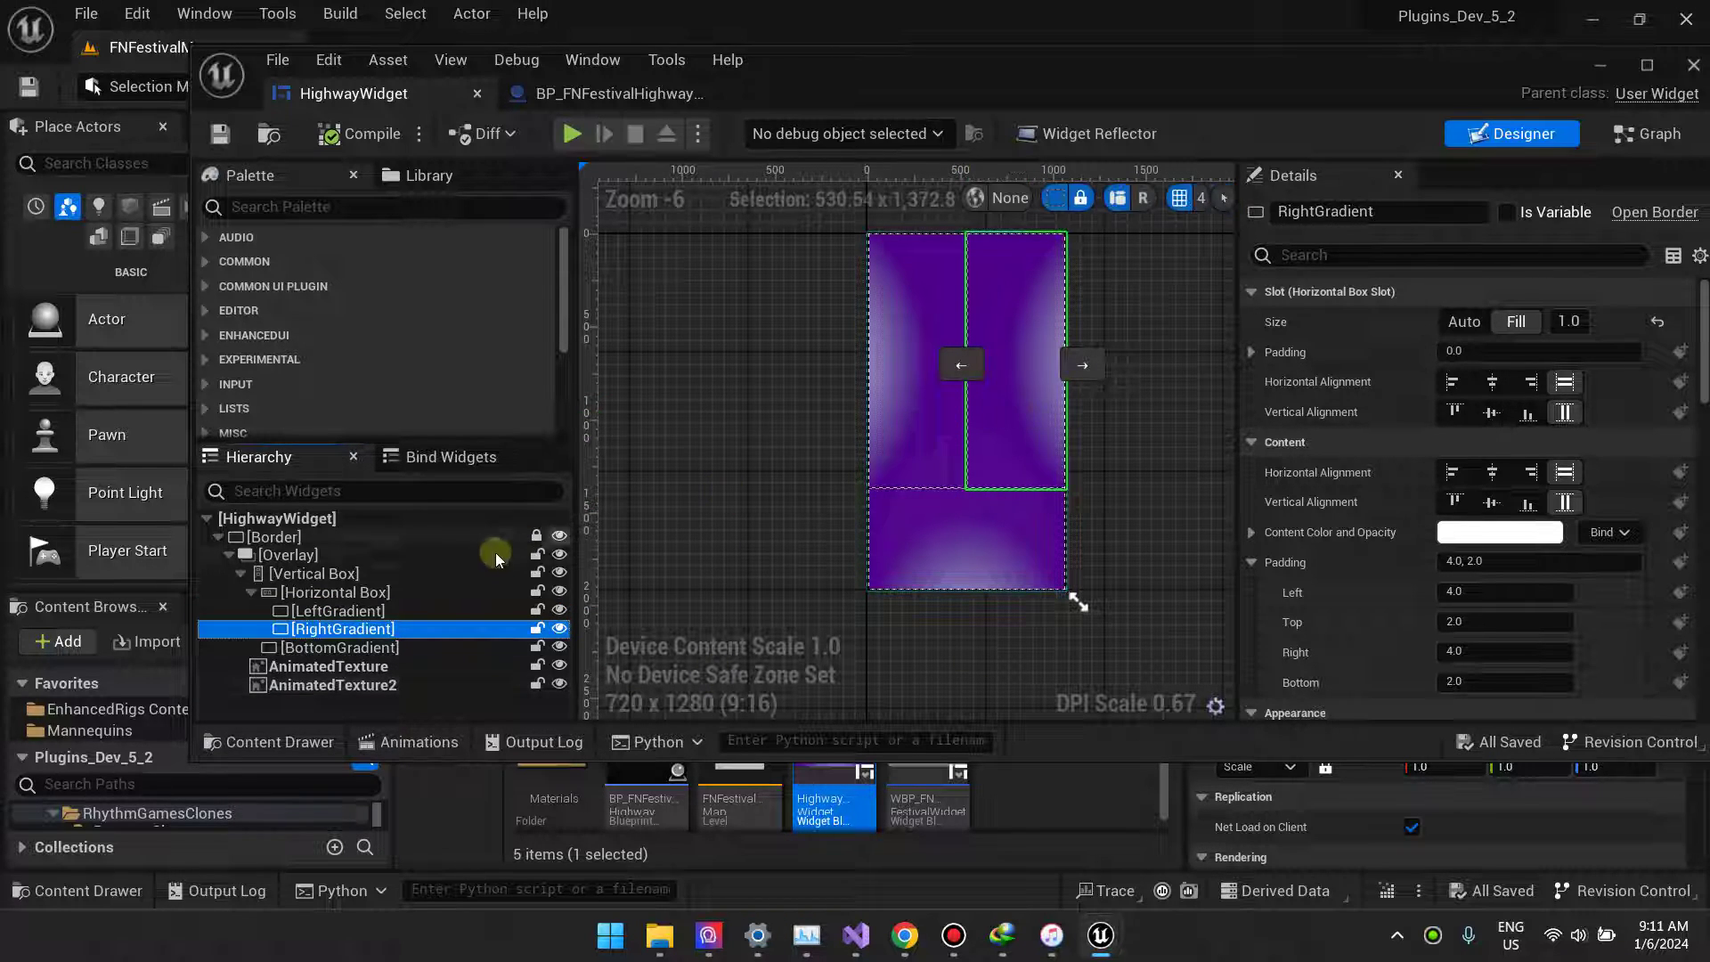
click(331, 648)
right_drag(1001, 517, 1035, 362)
scroll(944, 415, up, 2)
scroll(933, 415, down, 1)
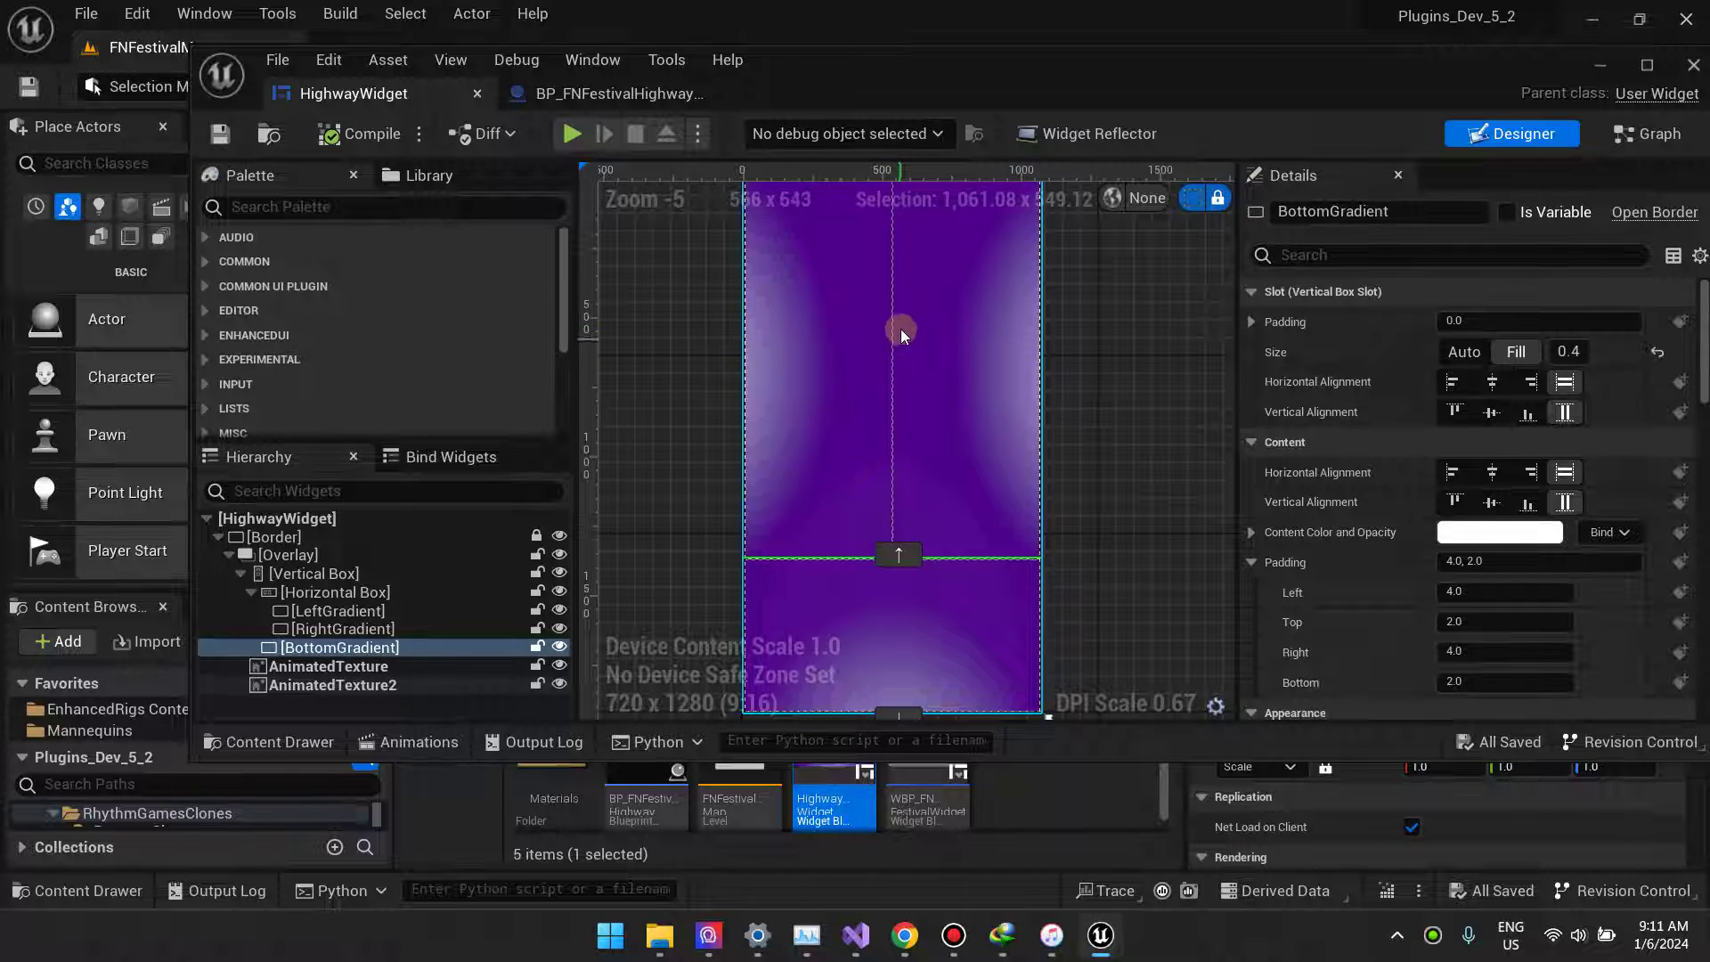
scroll(900, 329, down, 2)
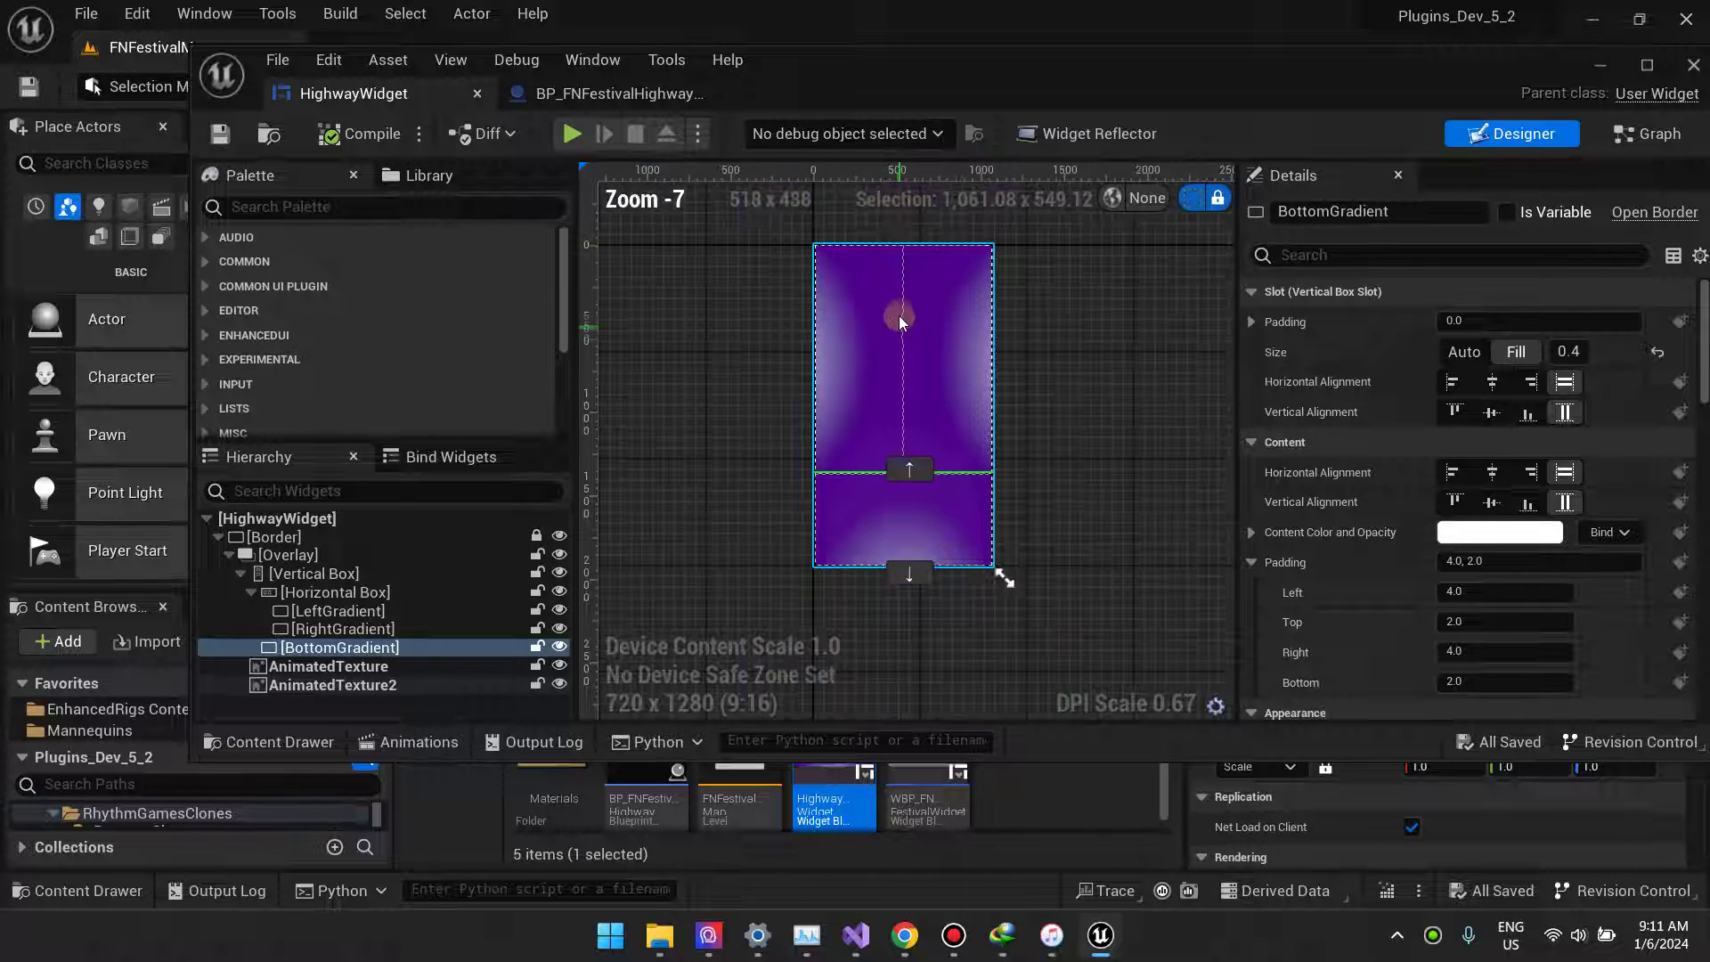
click(1601, 66)
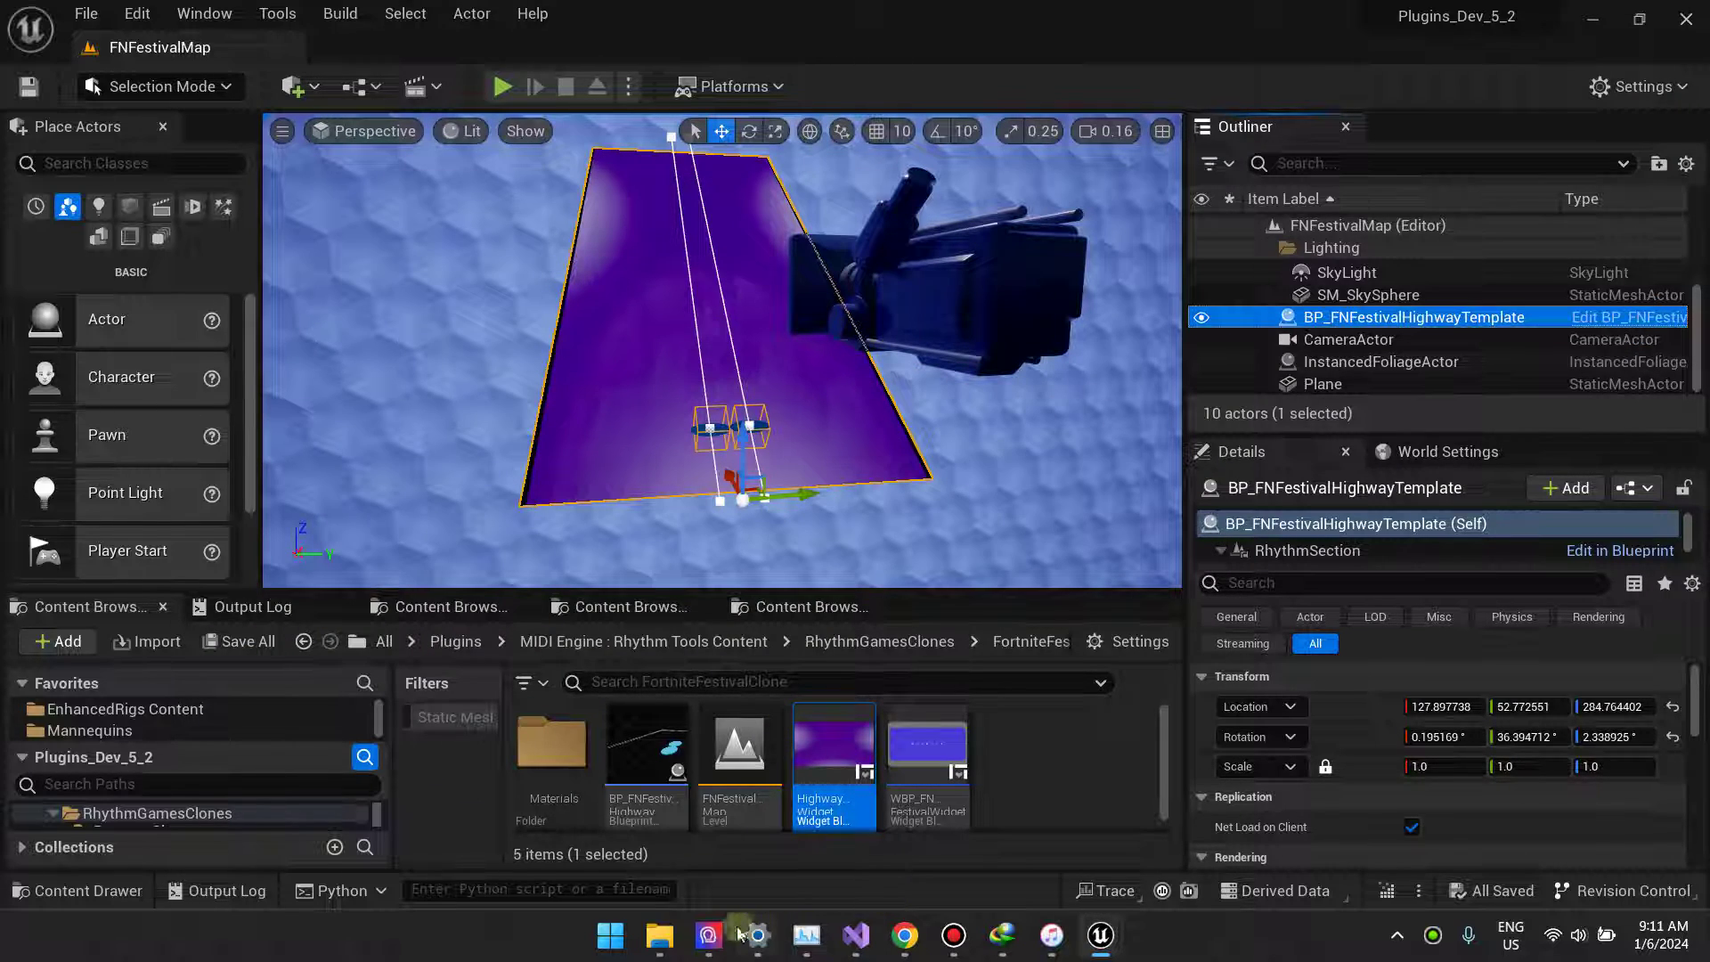
click(923, 923)
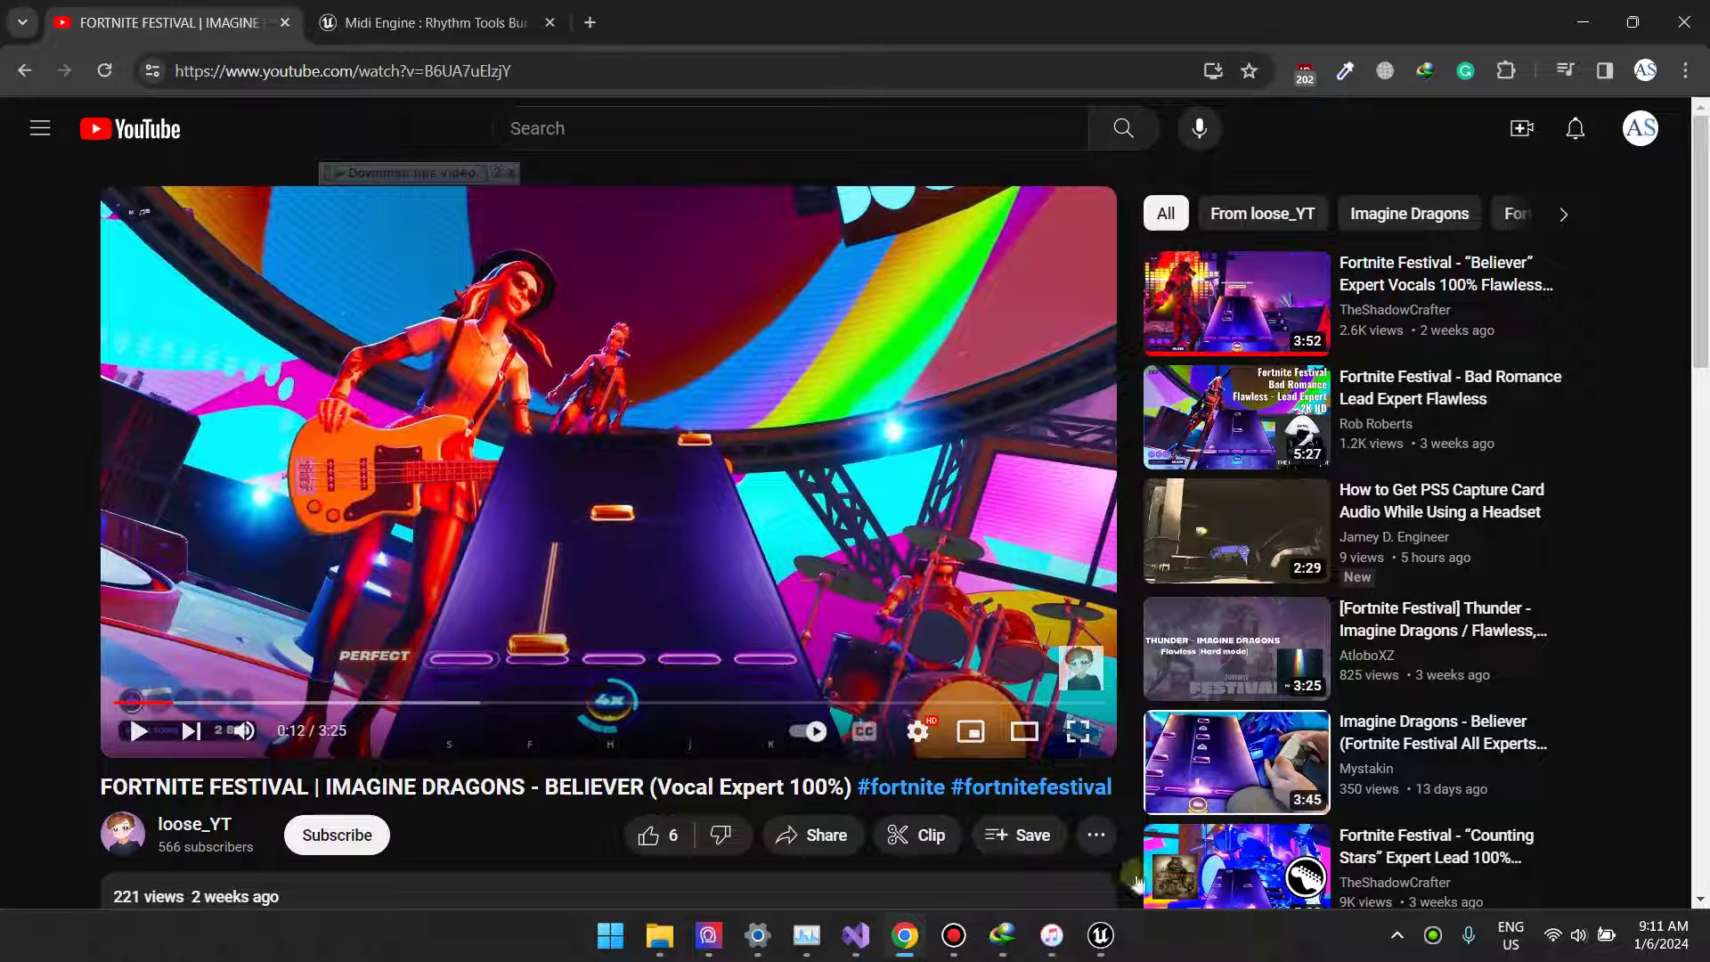
key(alt+Tab)
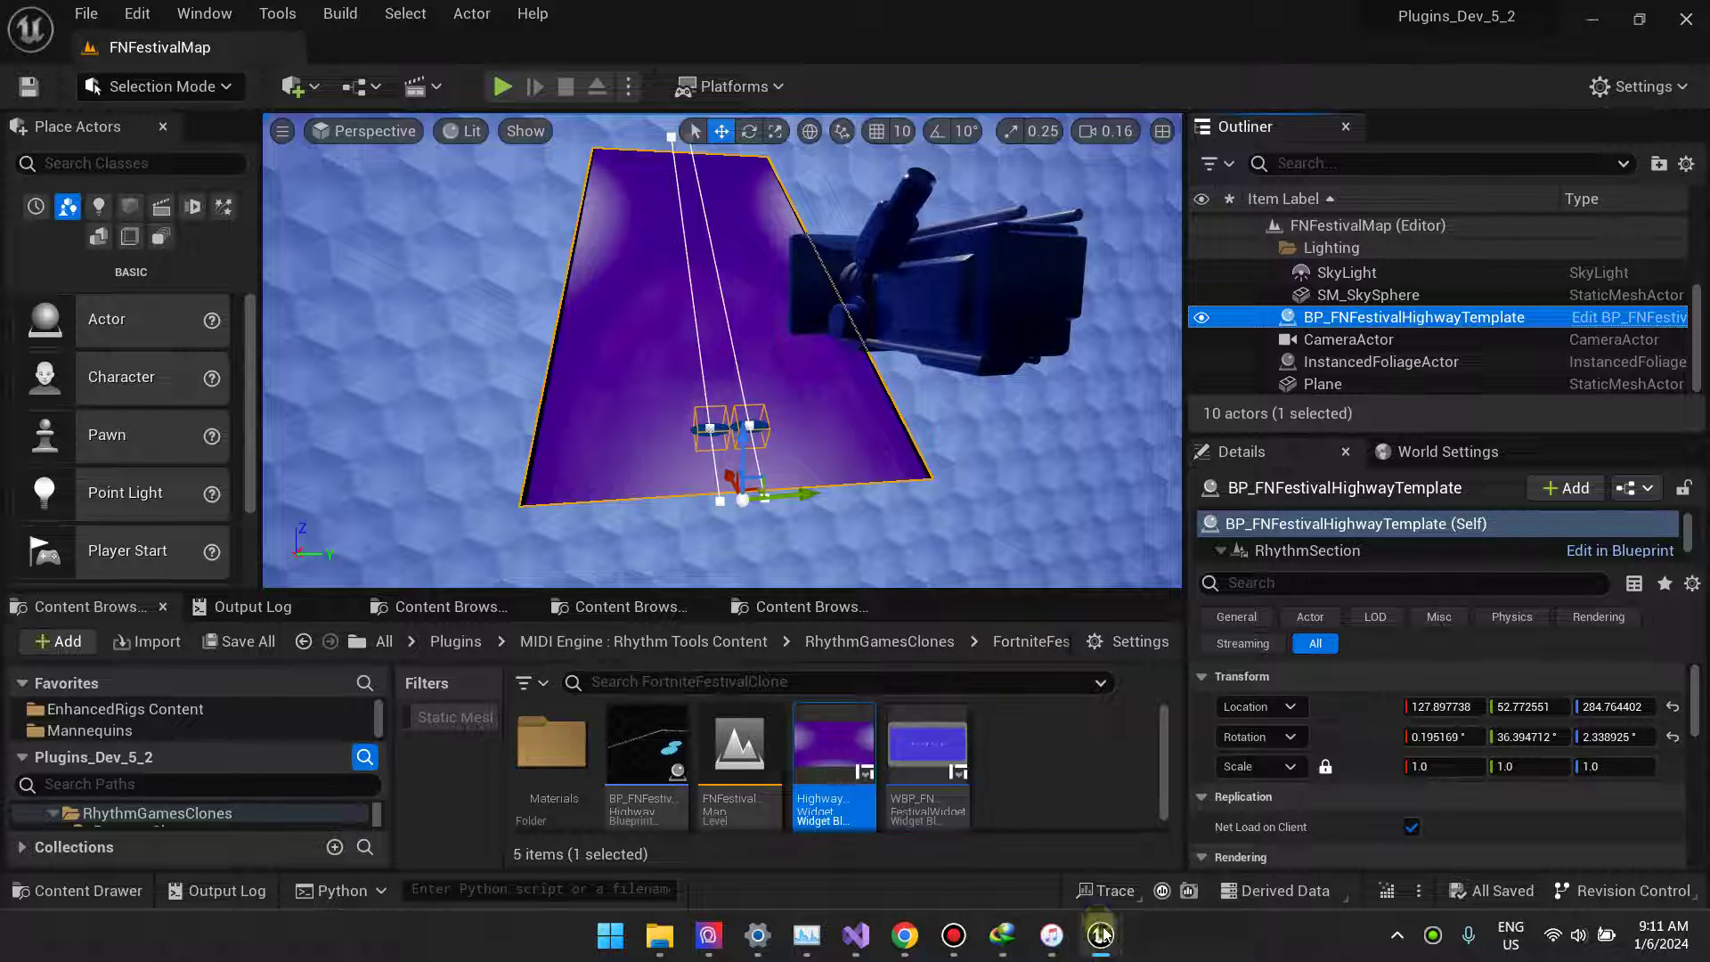
mouse_move(1101, 934)
click(1202, 730)
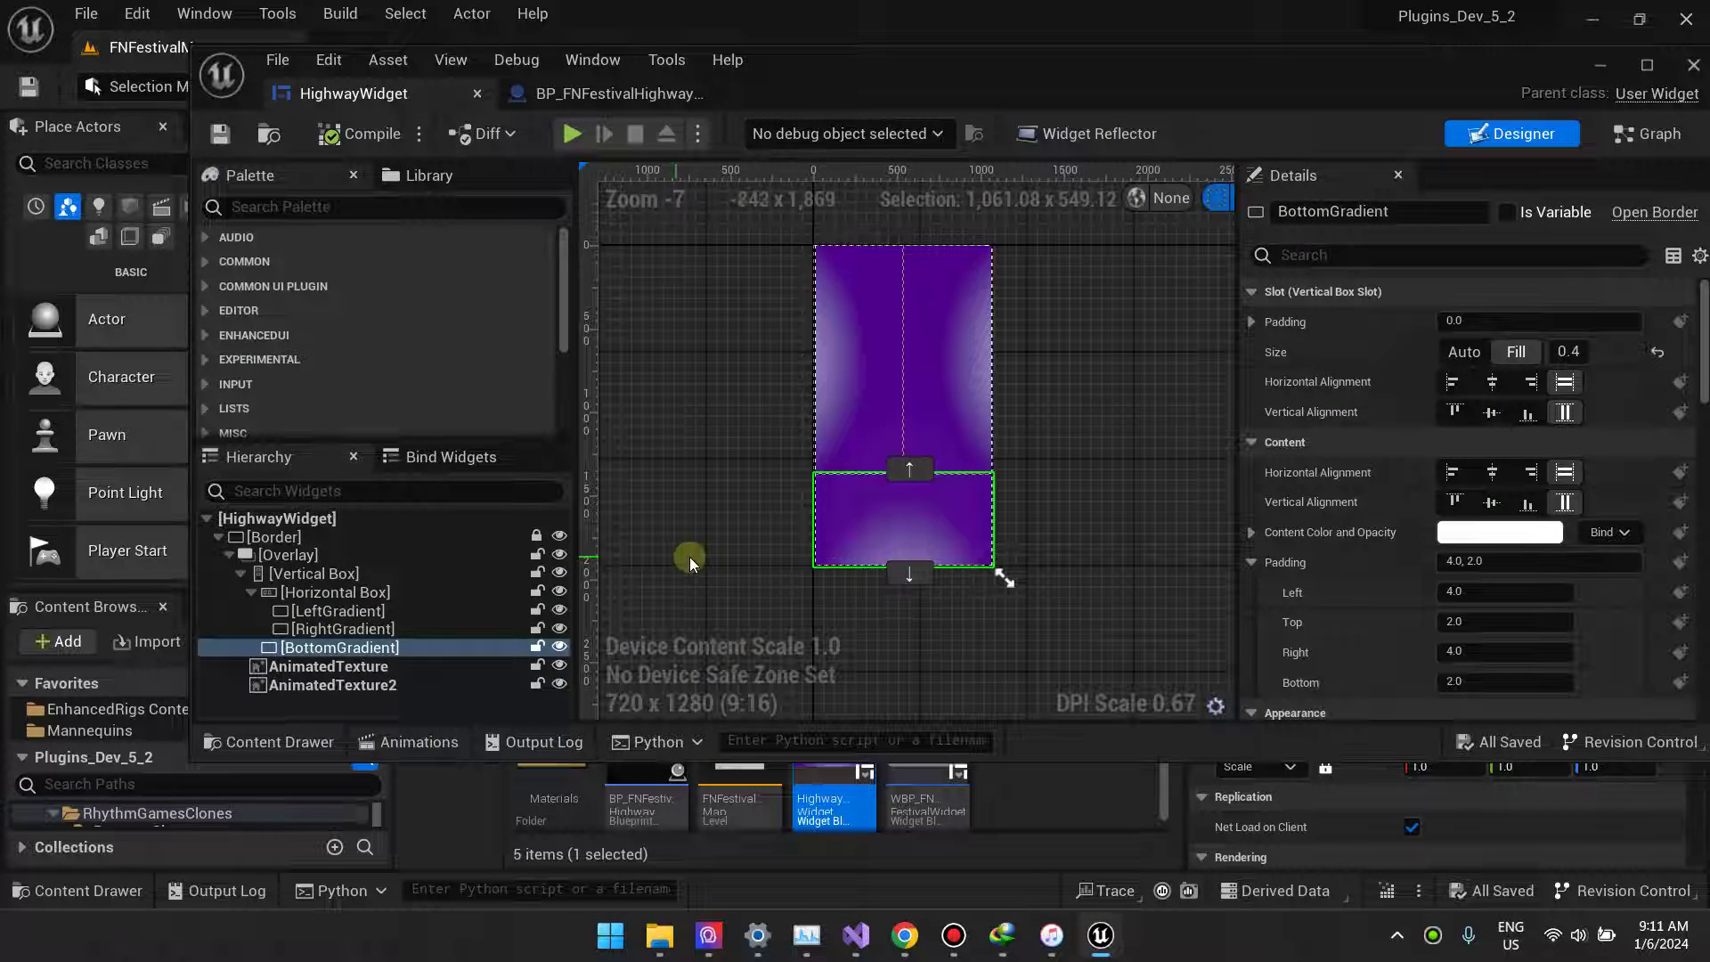
- Select LeftGradient and open its brush's LeftSideMat material from the Appearance > Brush image
scroll(889, 438, up, 5)
scroll(920, 434, down, 2)
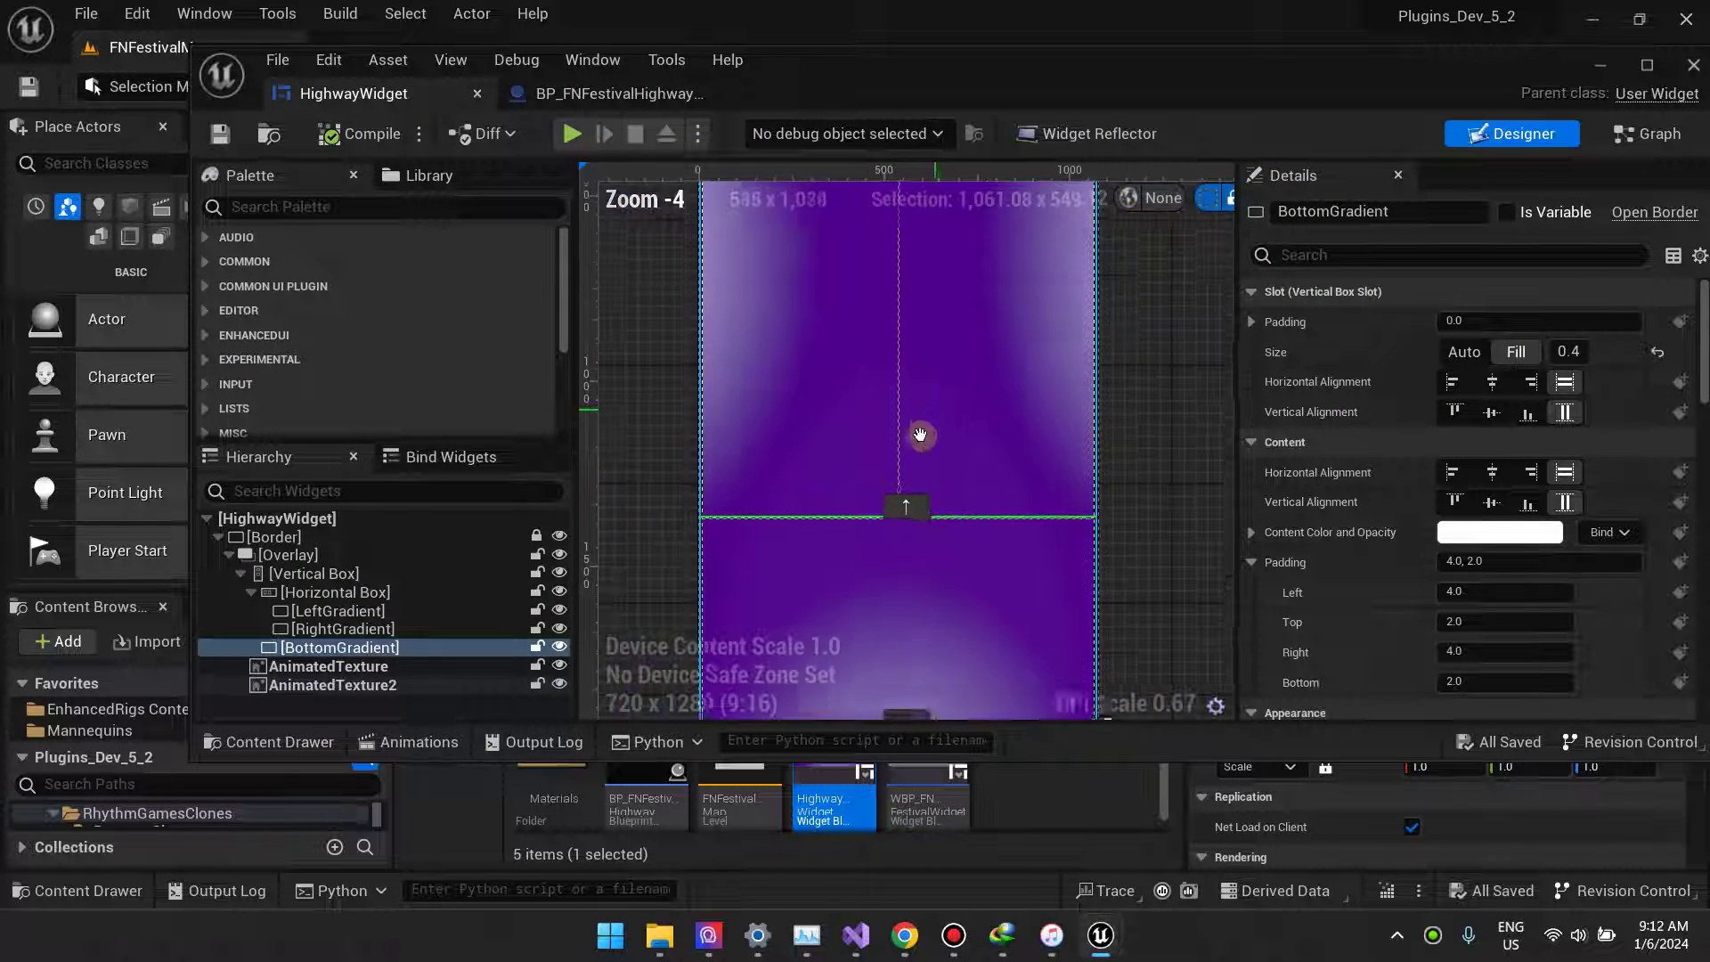
right_drag(920, 435, 954, 592)
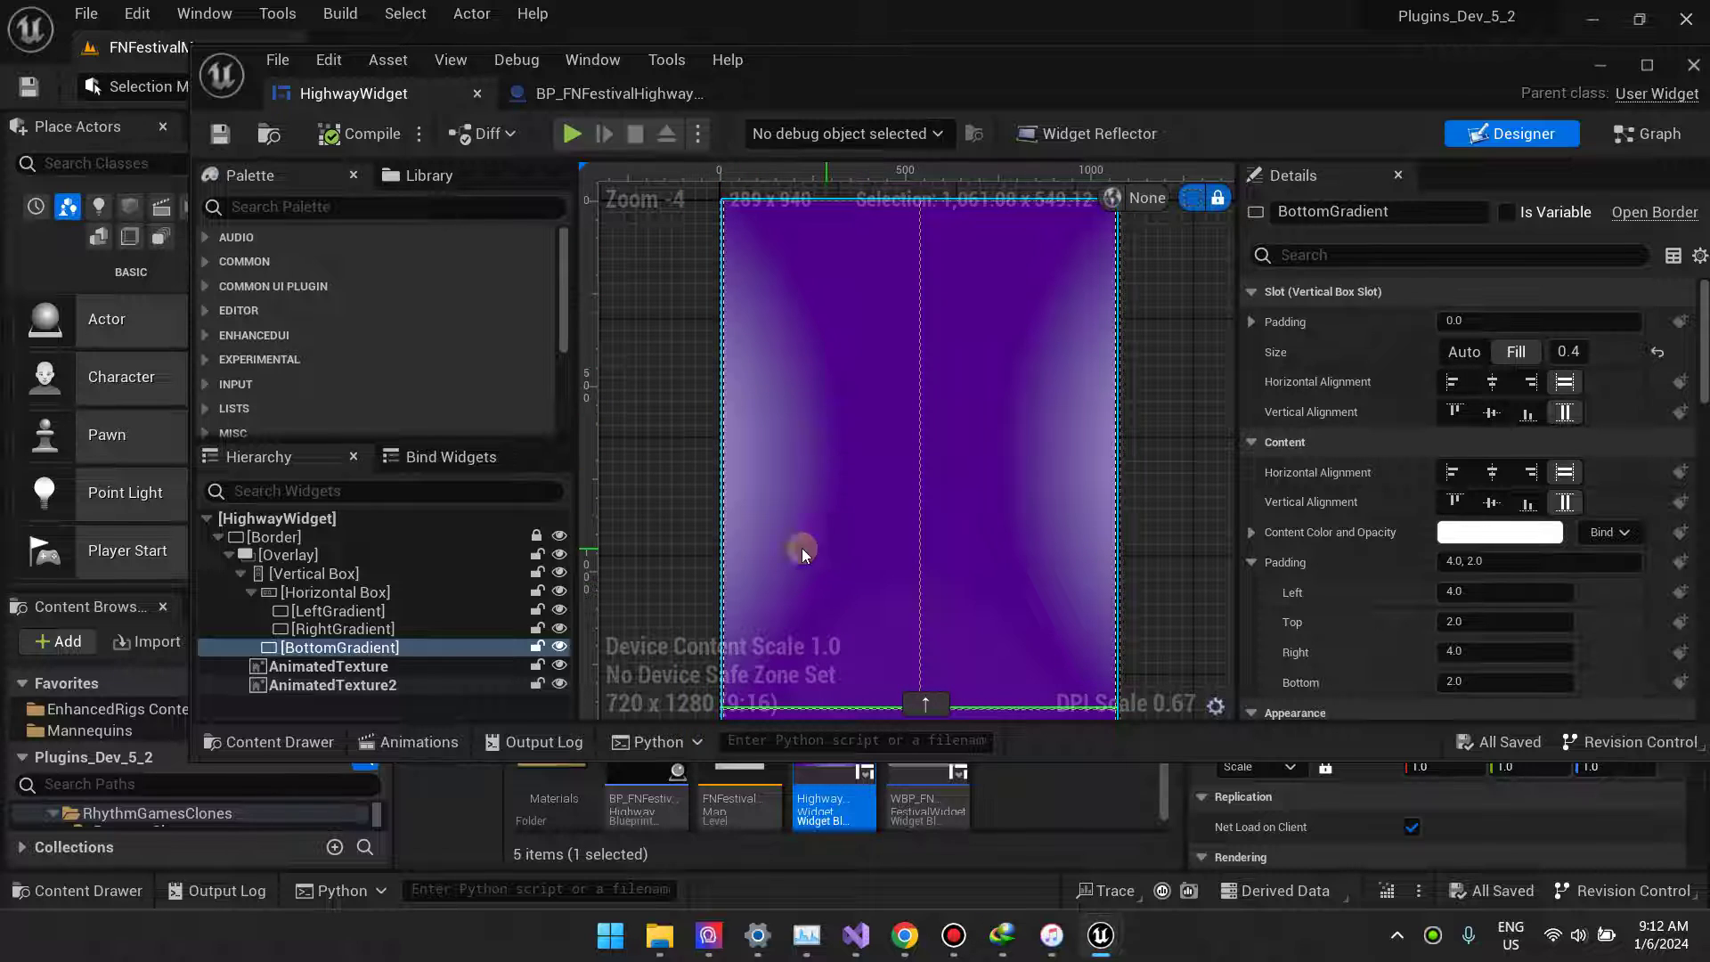
click(338, 612)
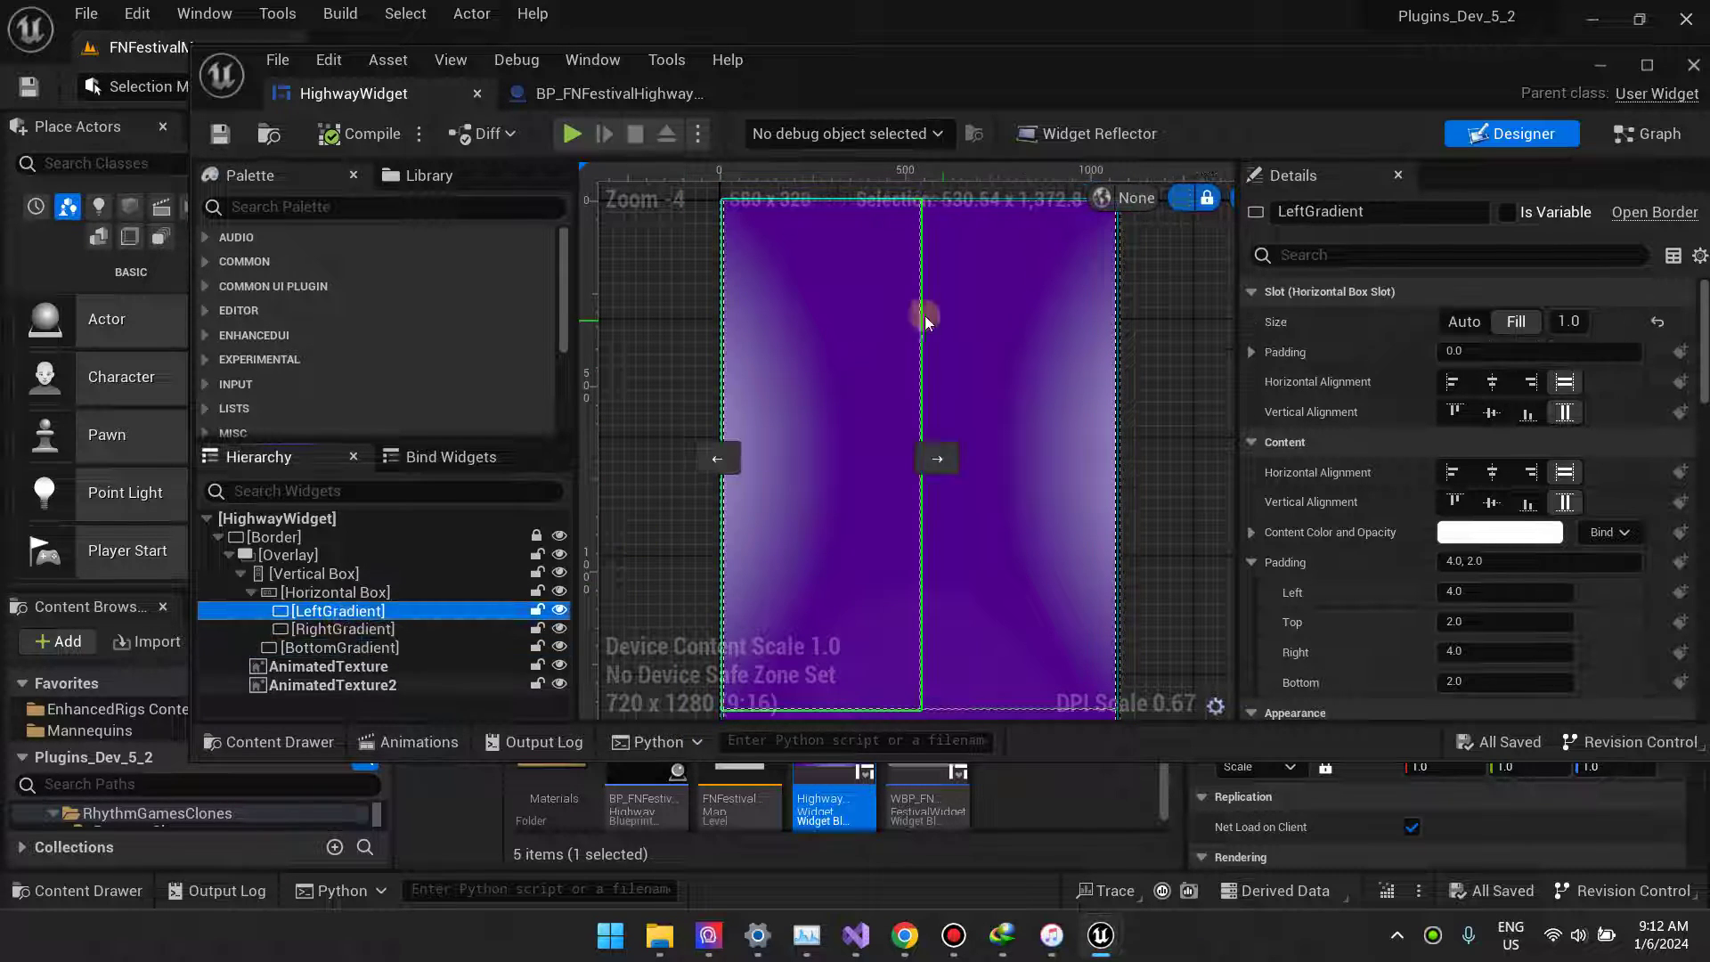
scroll(1436, 451, down, 5)
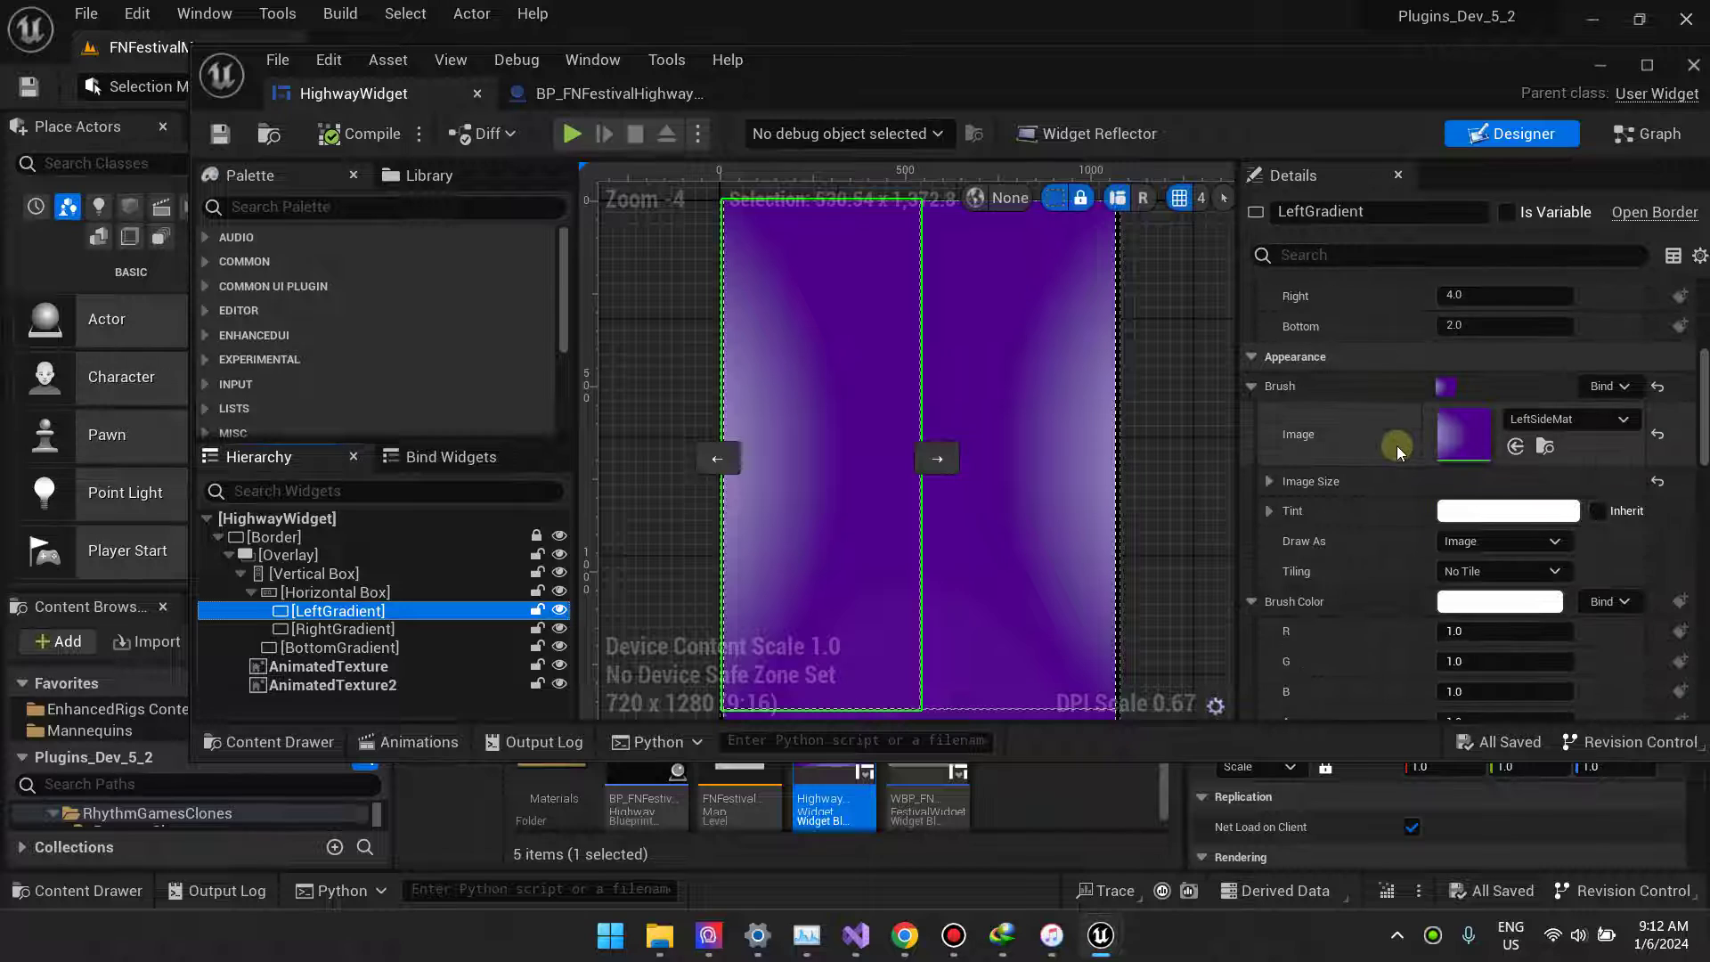
scroll(1395, 445, up, 1)
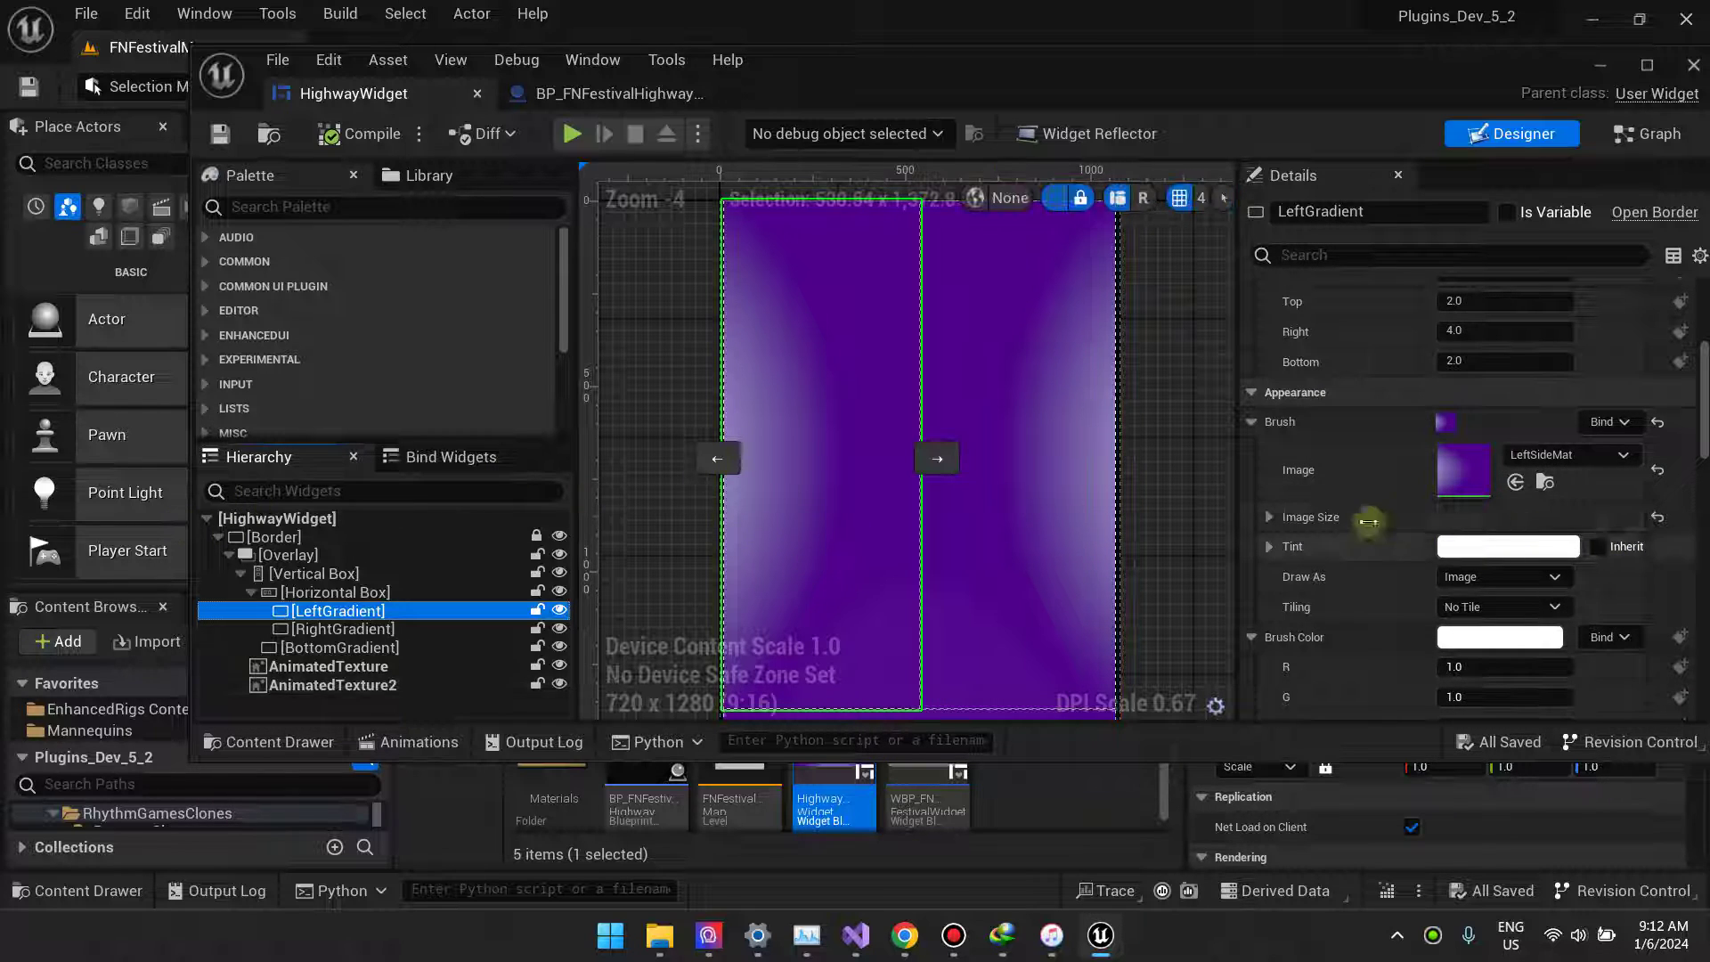
double_click(1471, 473)
- Pan the LeftSideMat graph, then select RightGradient and open its RightSideMat material
scroll(981, 383, down, 10)
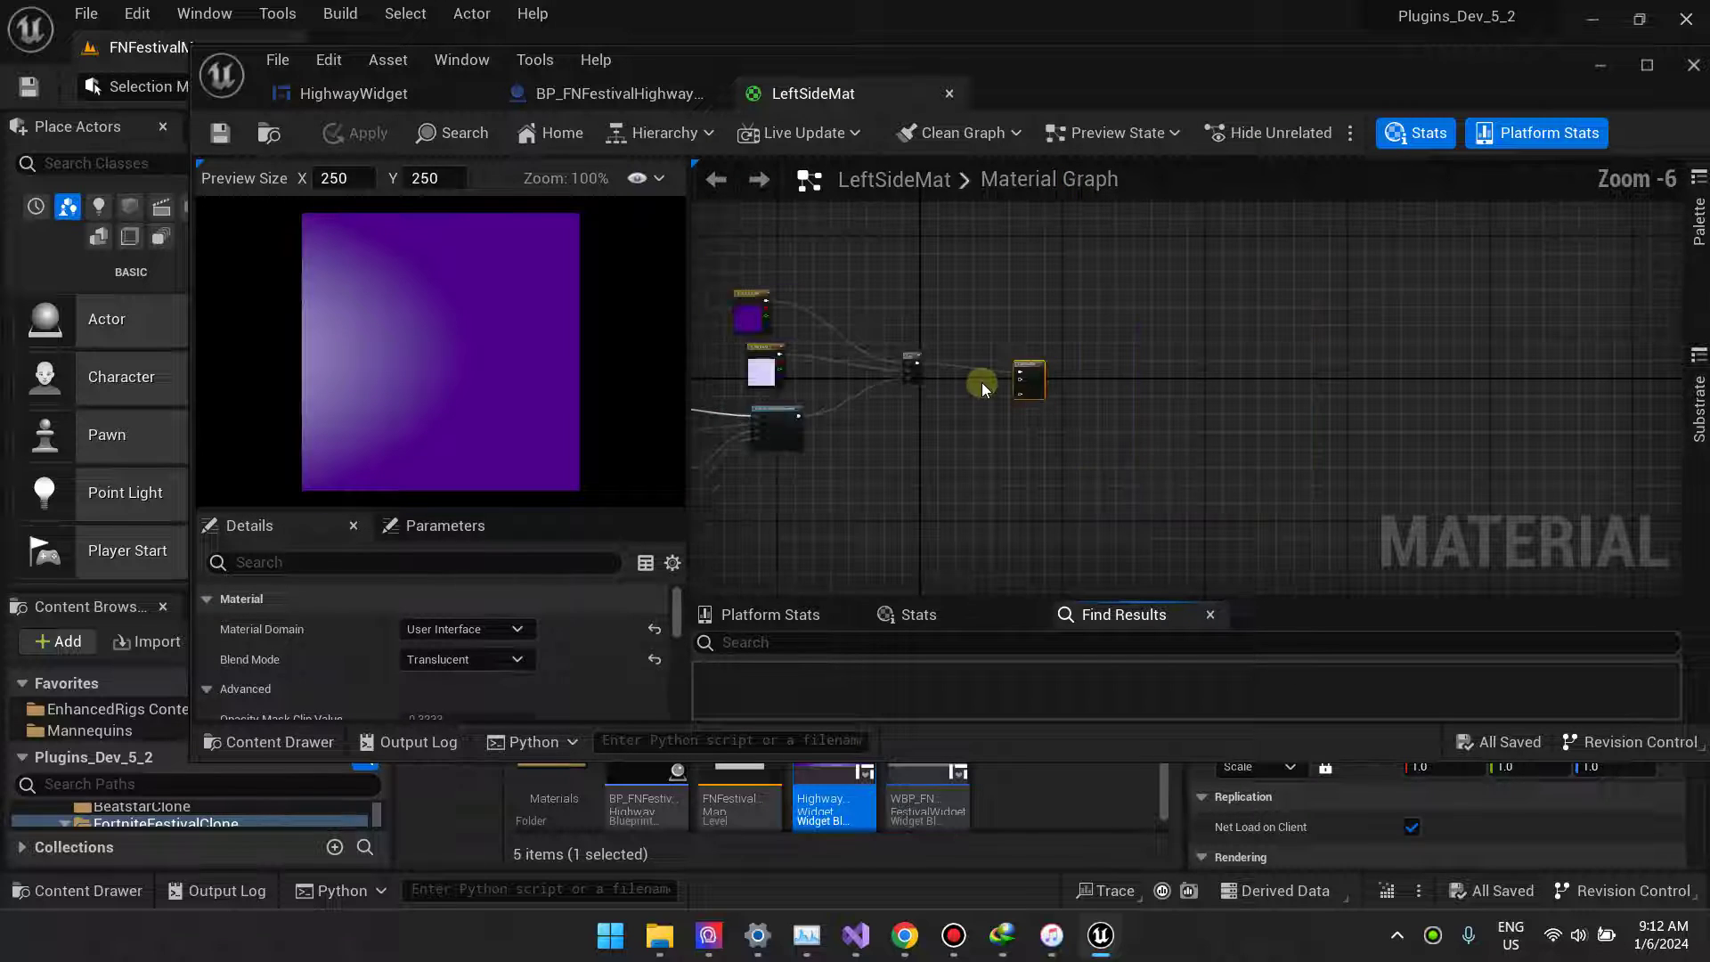
right_drag(981, 382, 1107, 439)
click(398, 96)
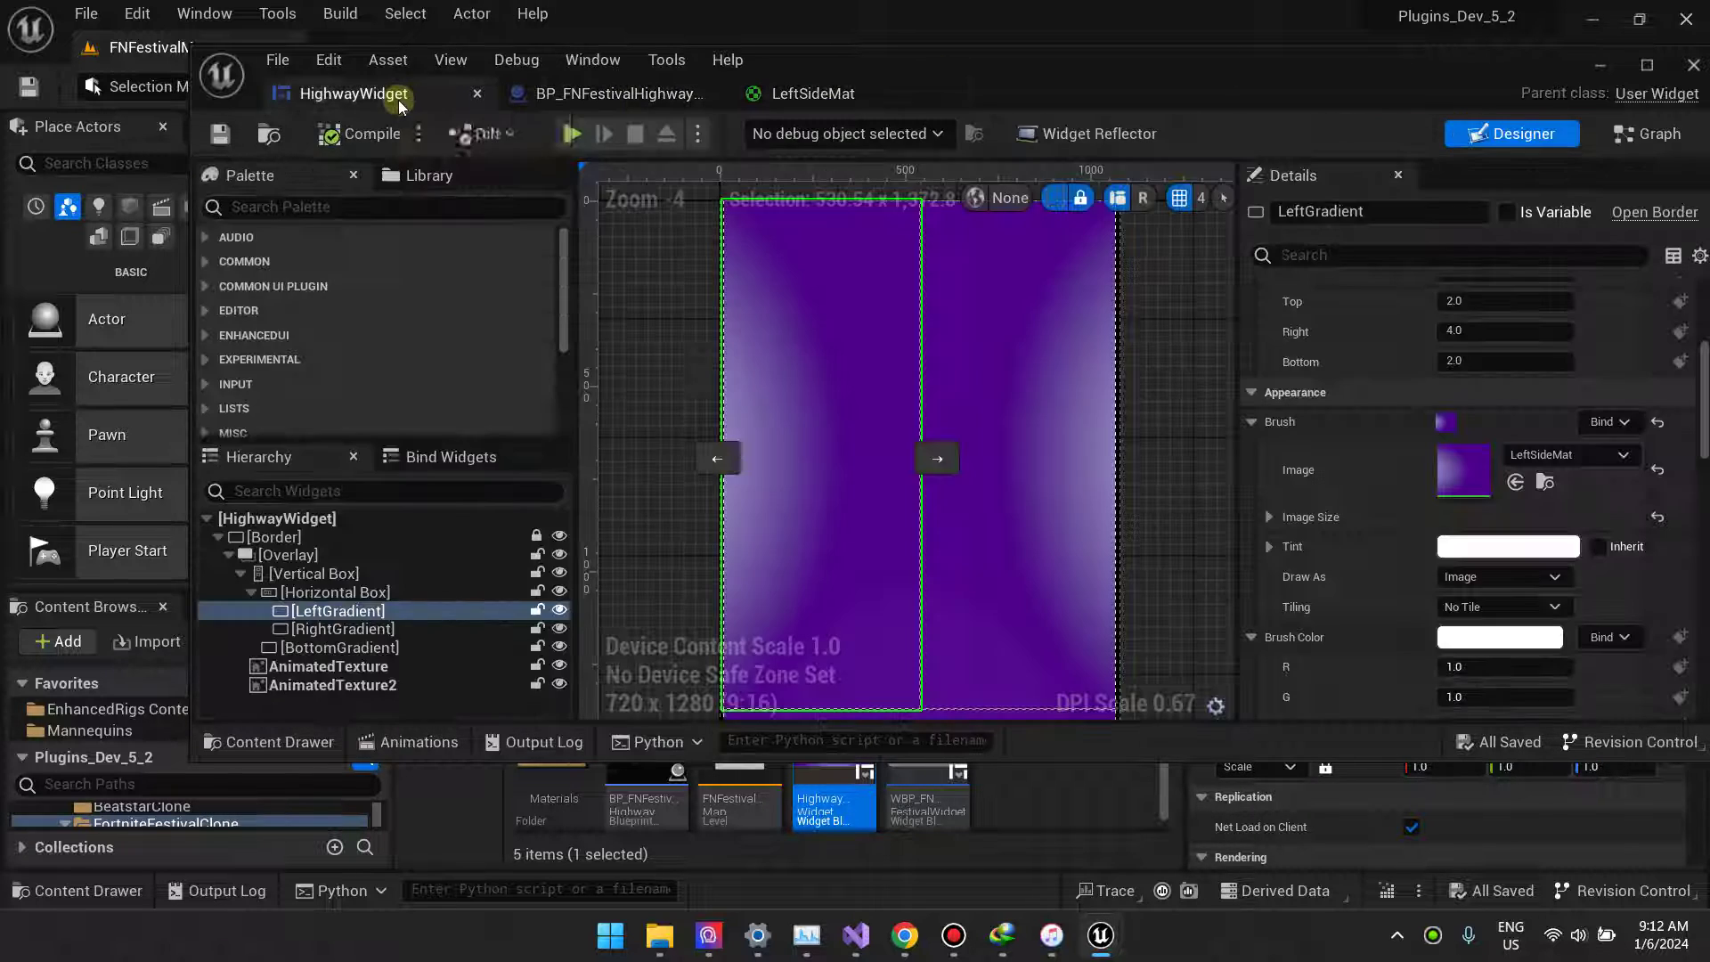
click(1077, 466)
scroll(1297, 445, up, 5)
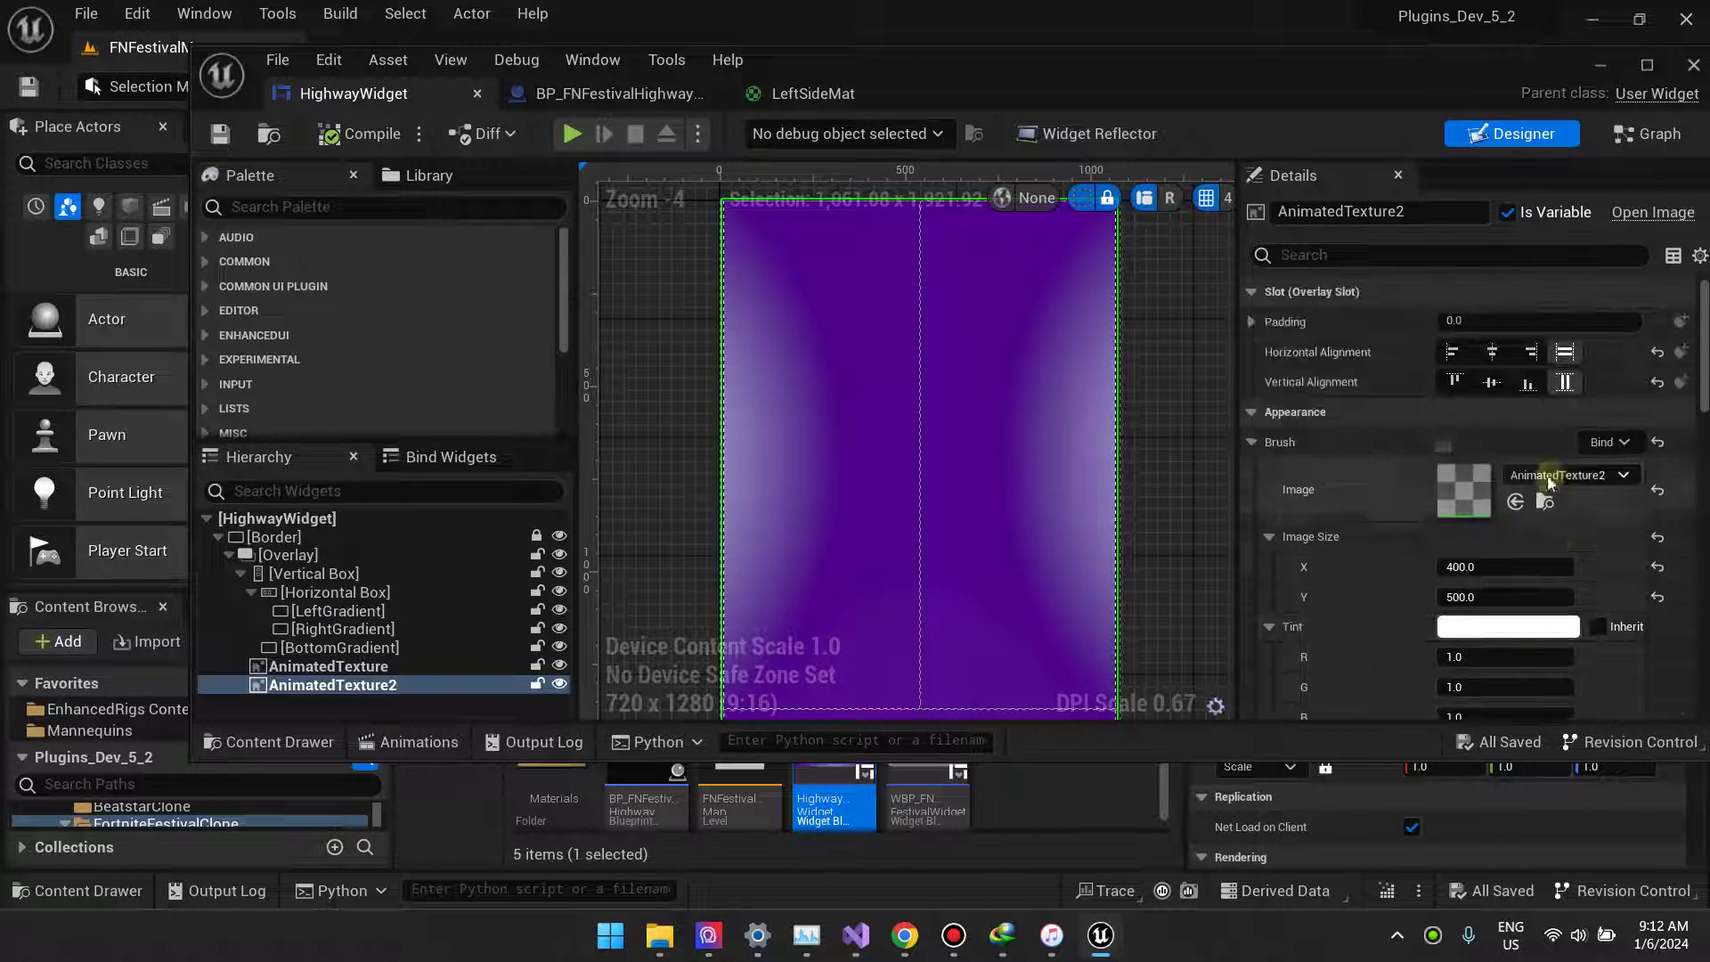
click(426, 629)
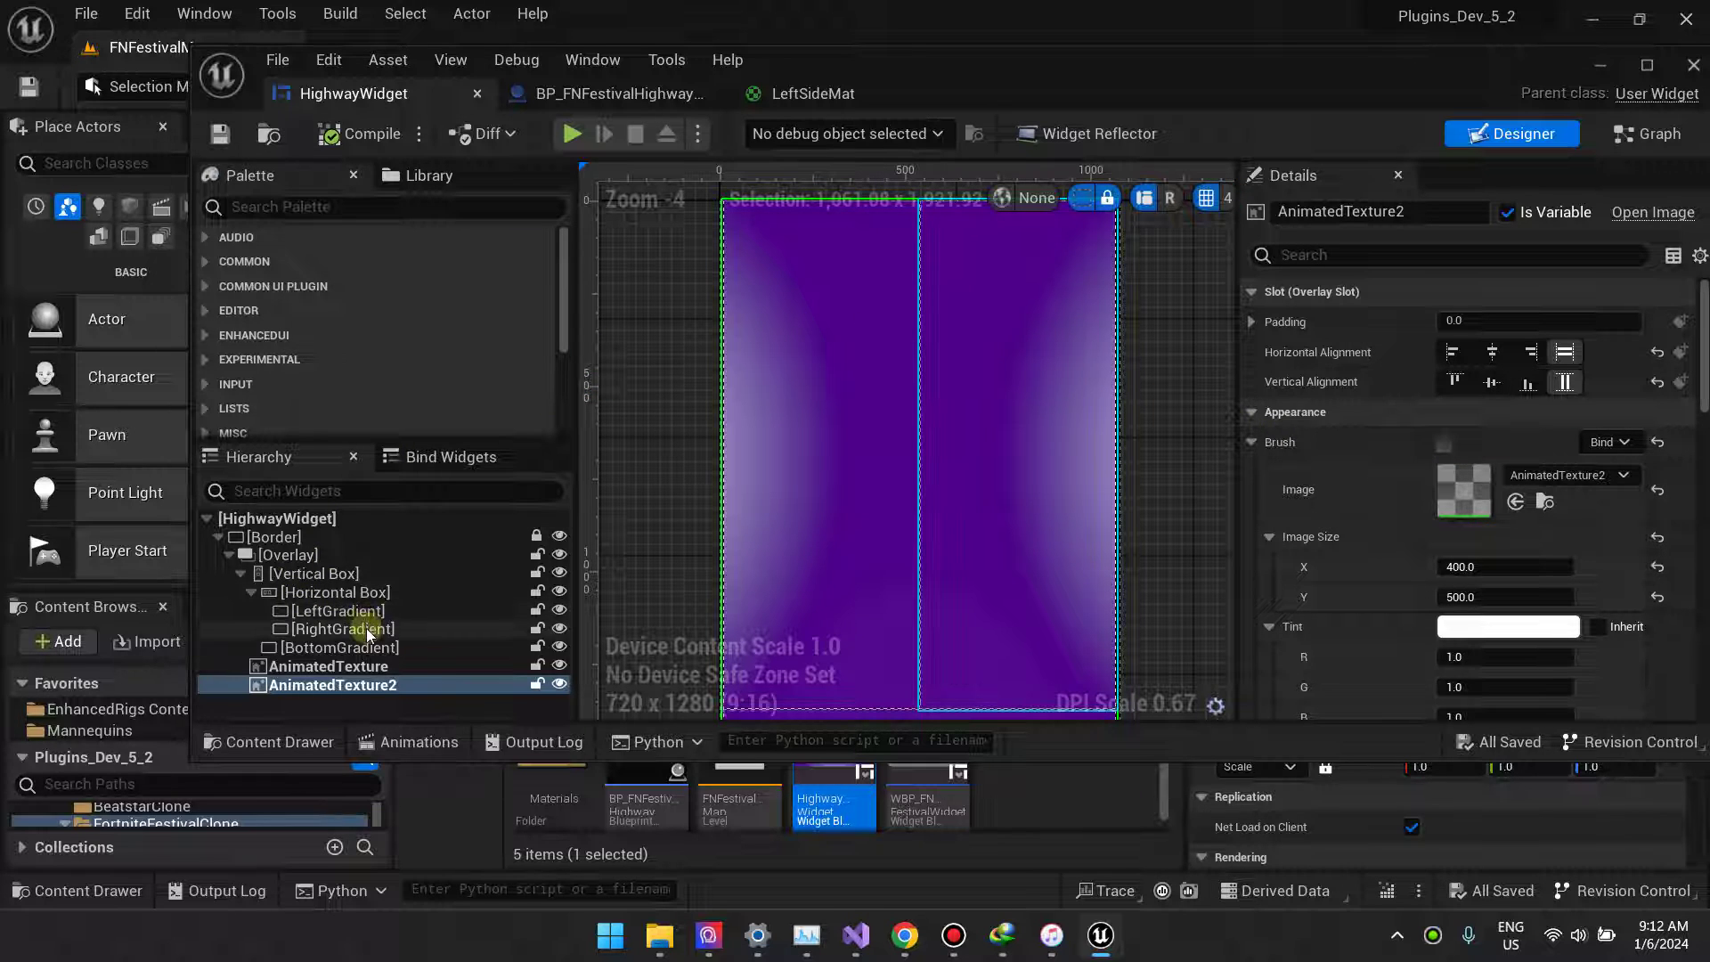
scroll(1468, 381, down, 5)
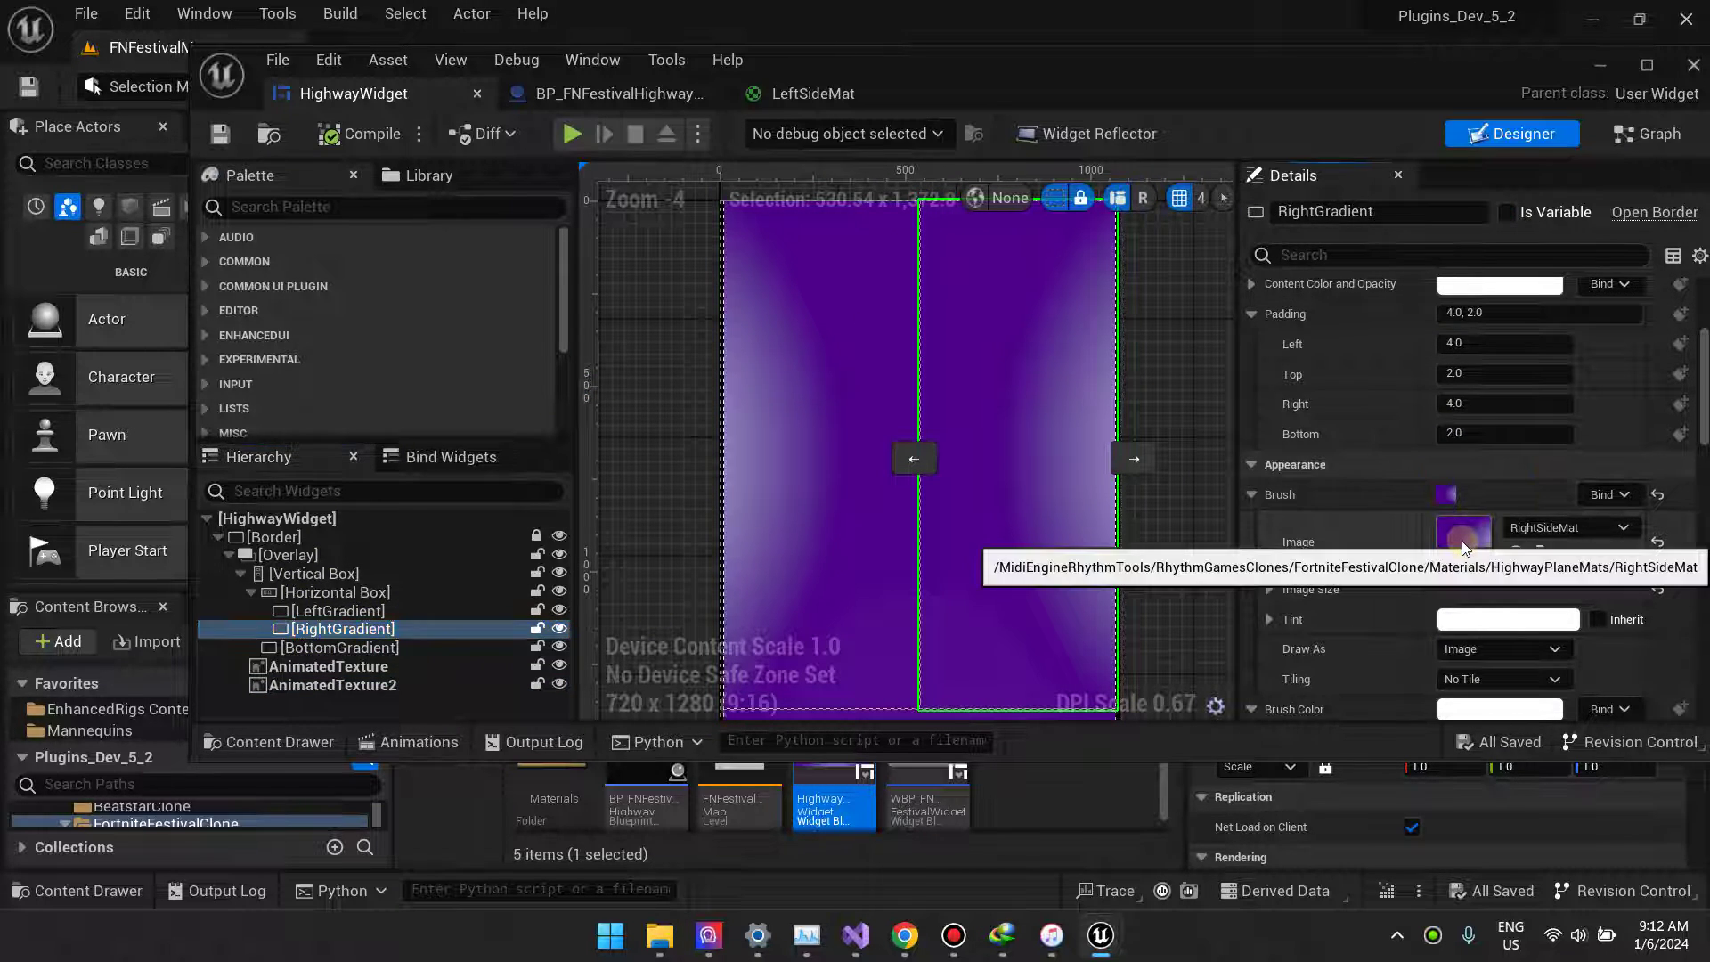
double_click(1465, 522)
- Compare RightSideMat's RadialGradientExponential nodes against LeftSideMat's by toggling and zooming both graphs
click(855, 93)
scroll(988, 343, up, 2)
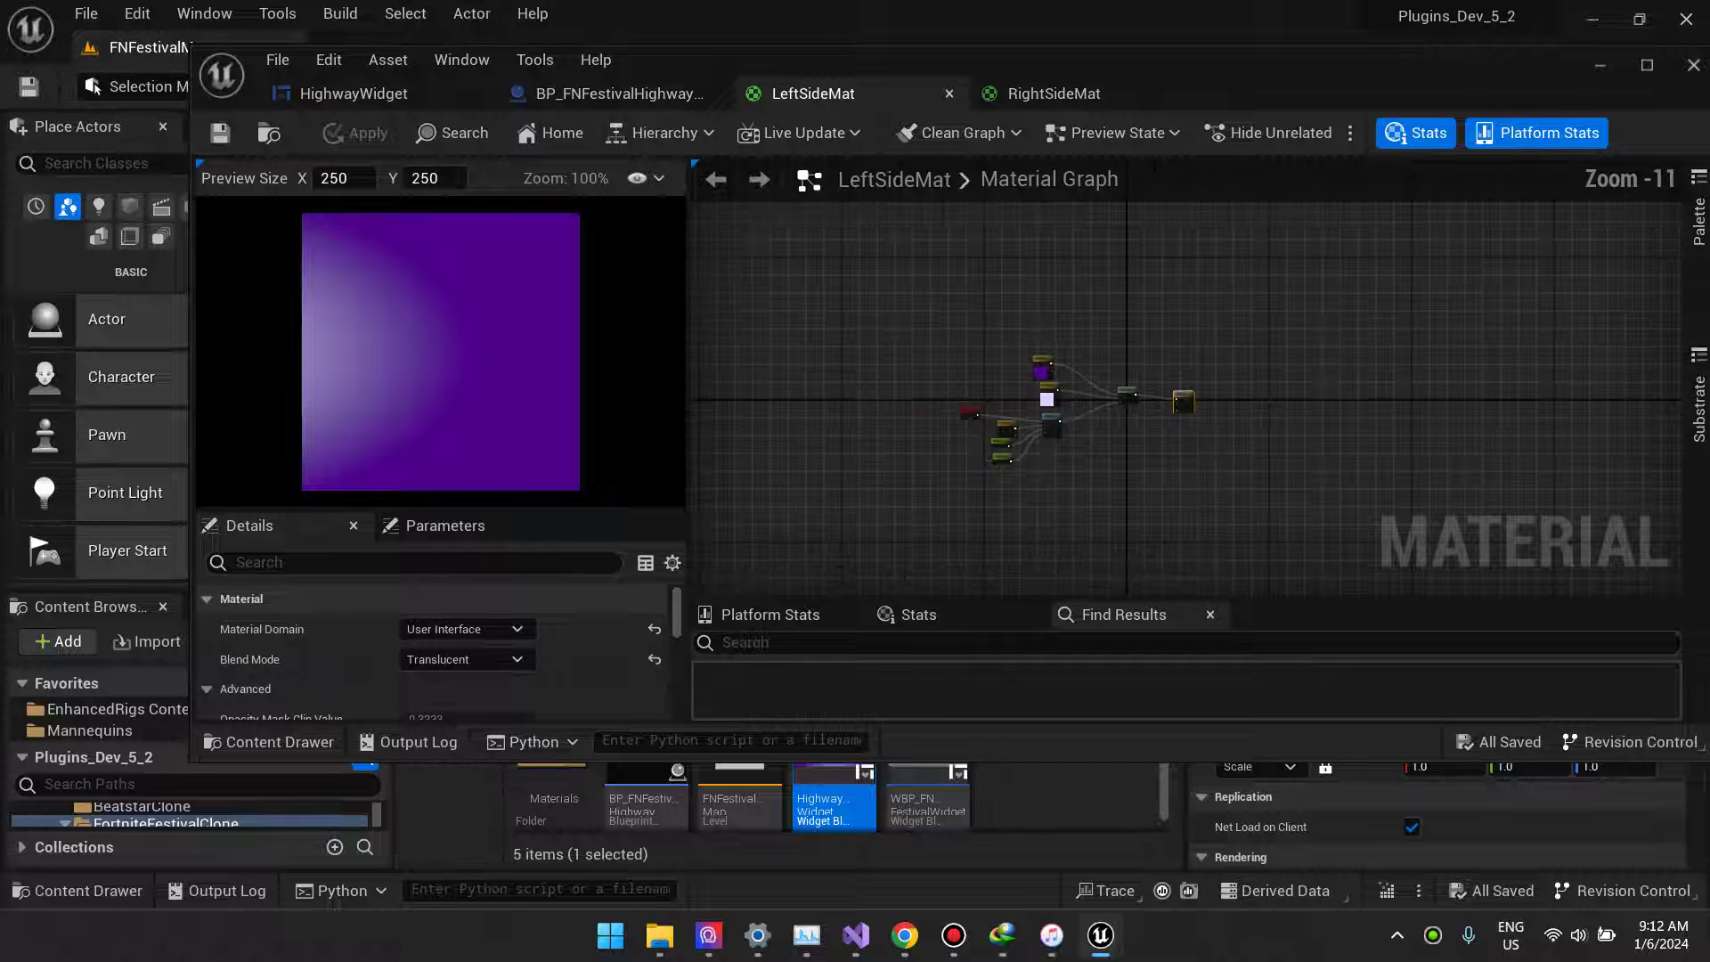
click(1054, 94)
scroll(1031, 332, down, 9)
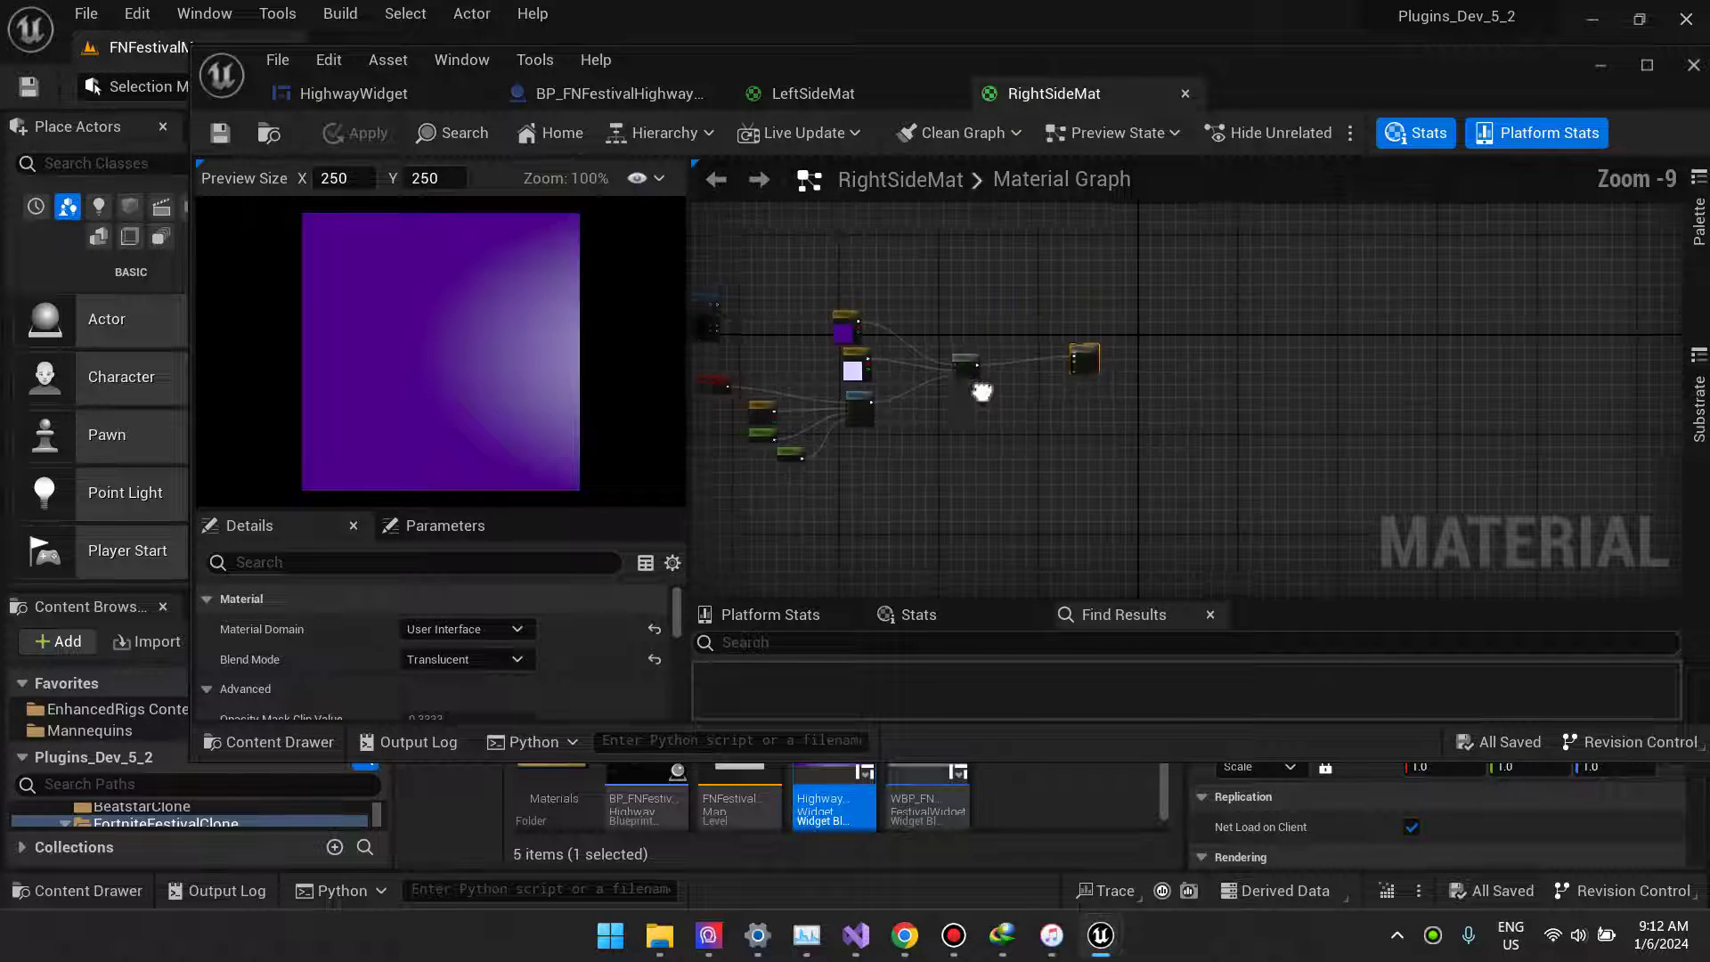
click(868, 94)
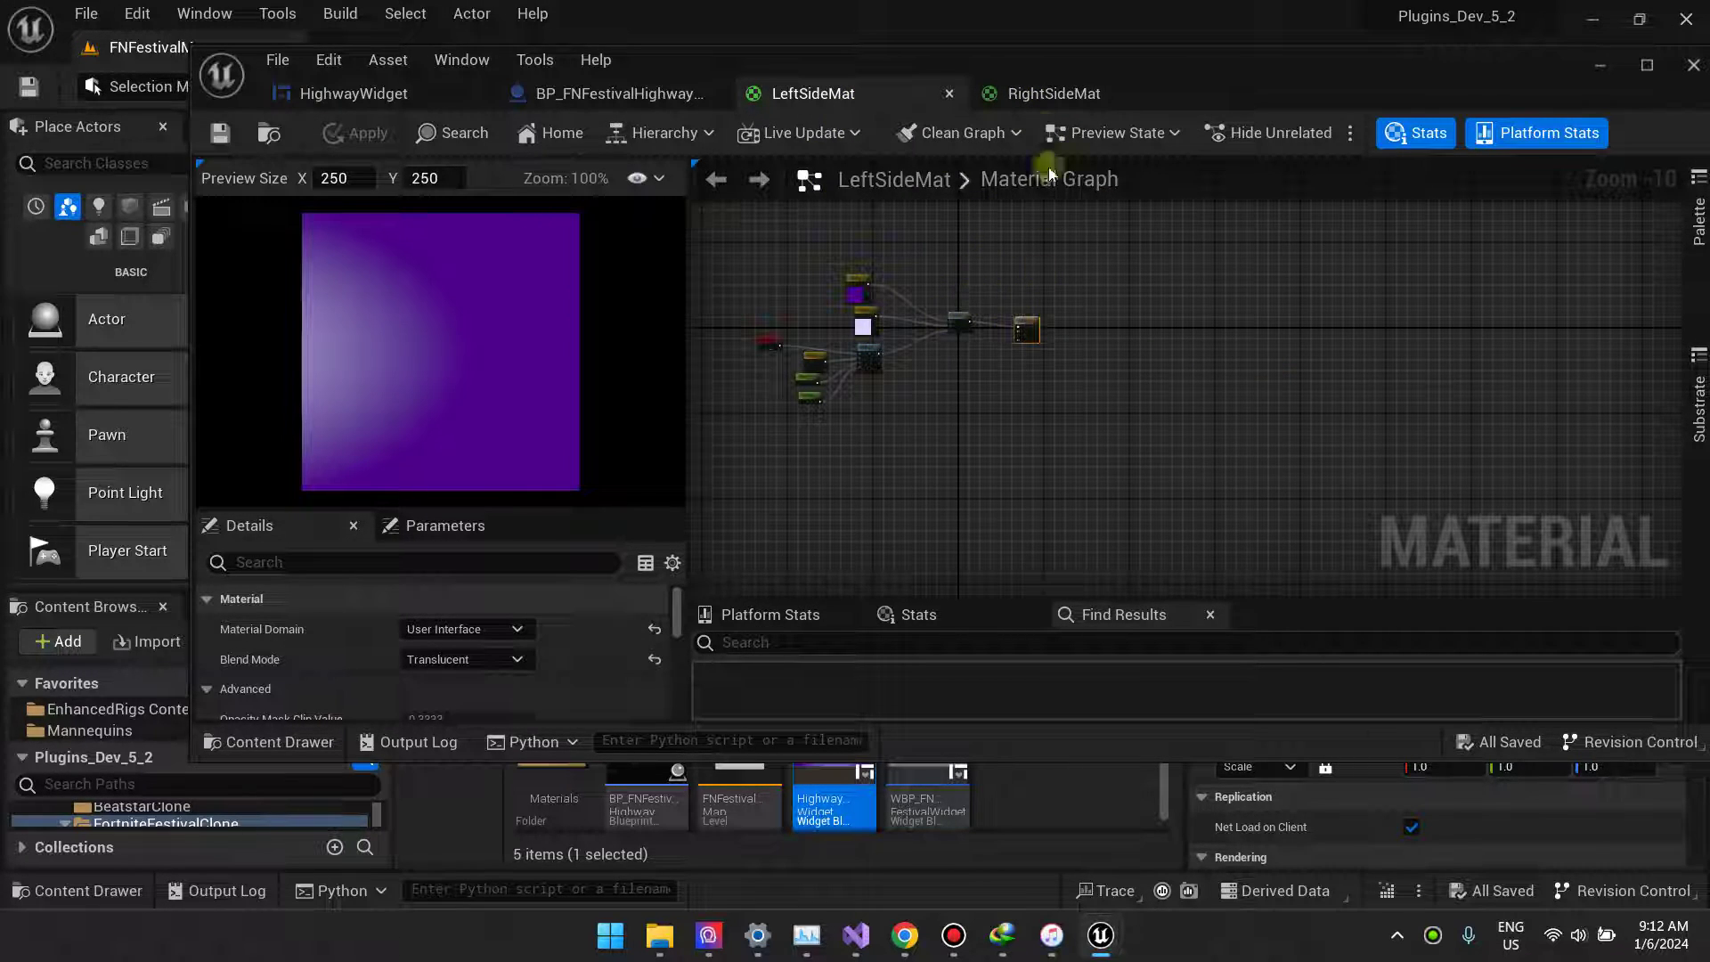
click(1033, 94)
scroll(1033, 325, up, 6)
scroll(1063, 331, down, 2)
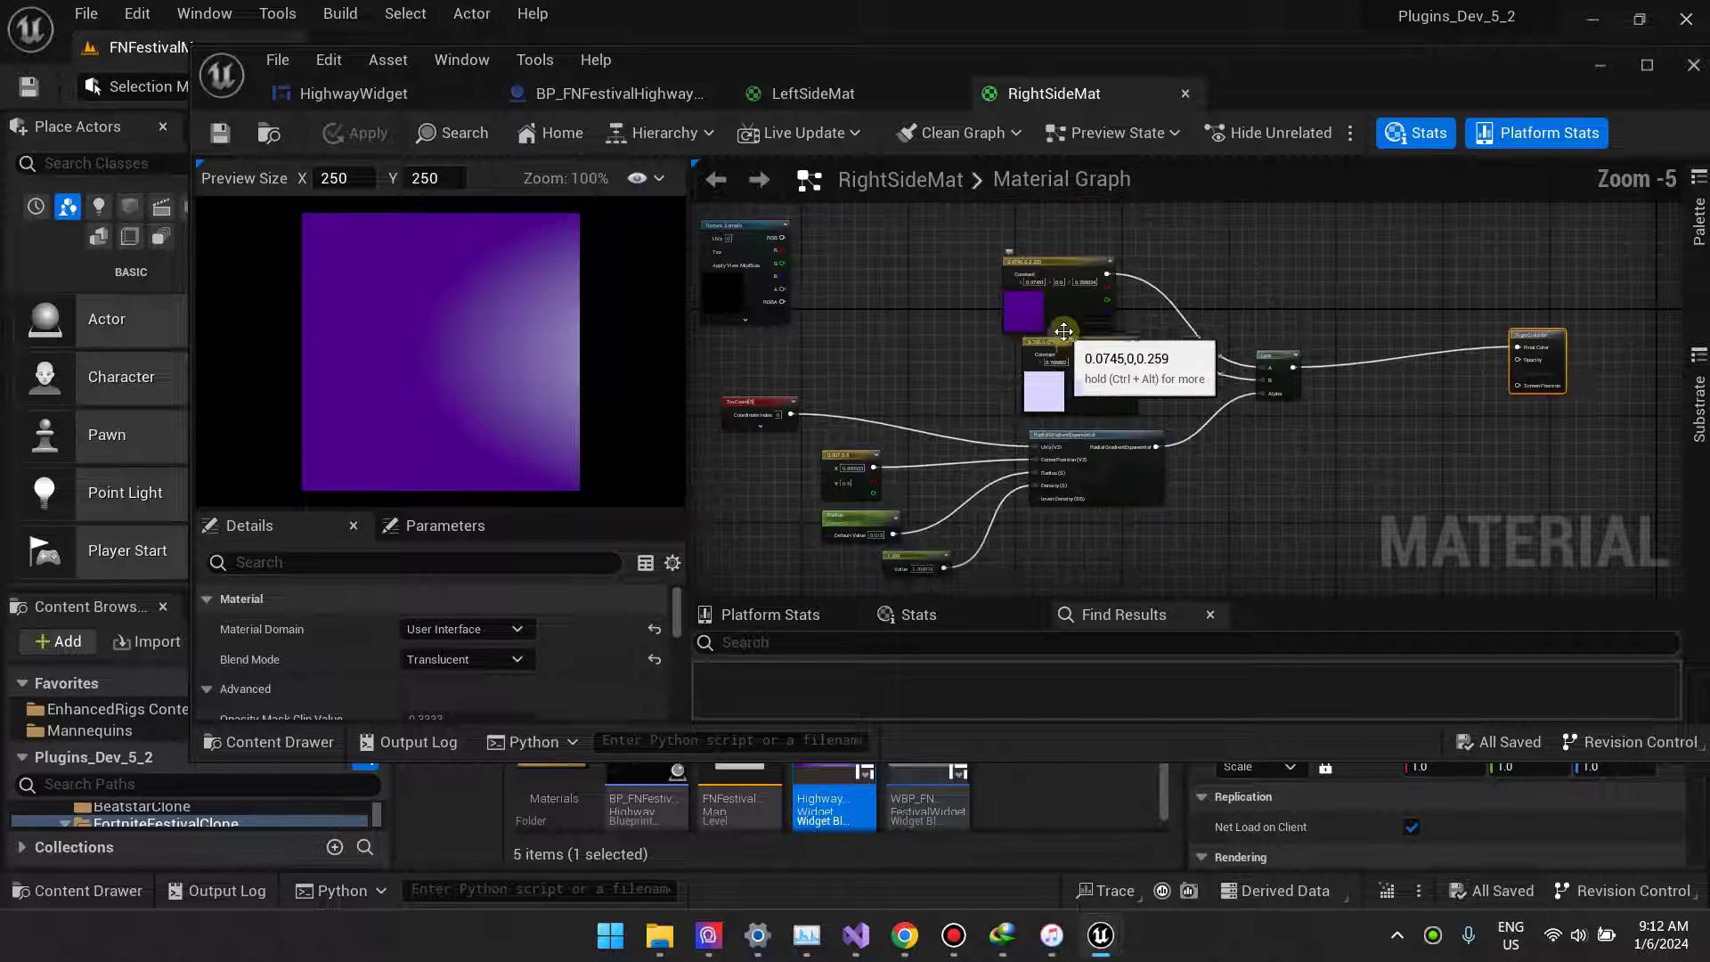
right_drag(1063, 332, 1035, 333)
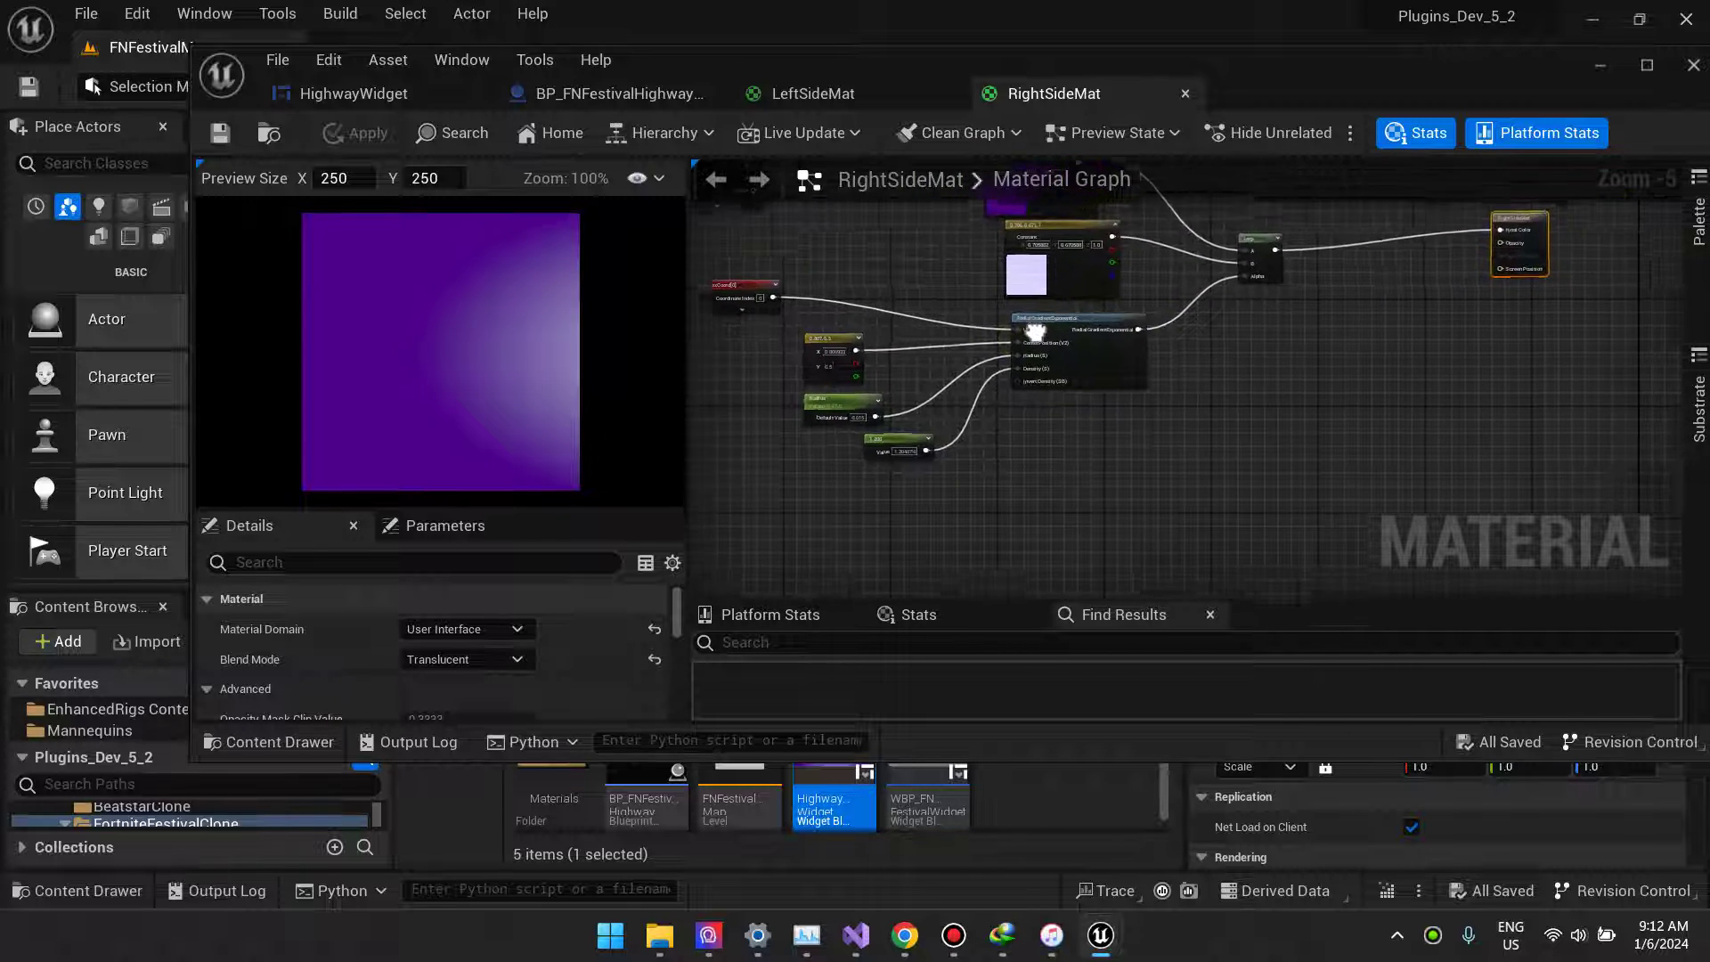
scroll(891, 356, up, 3)
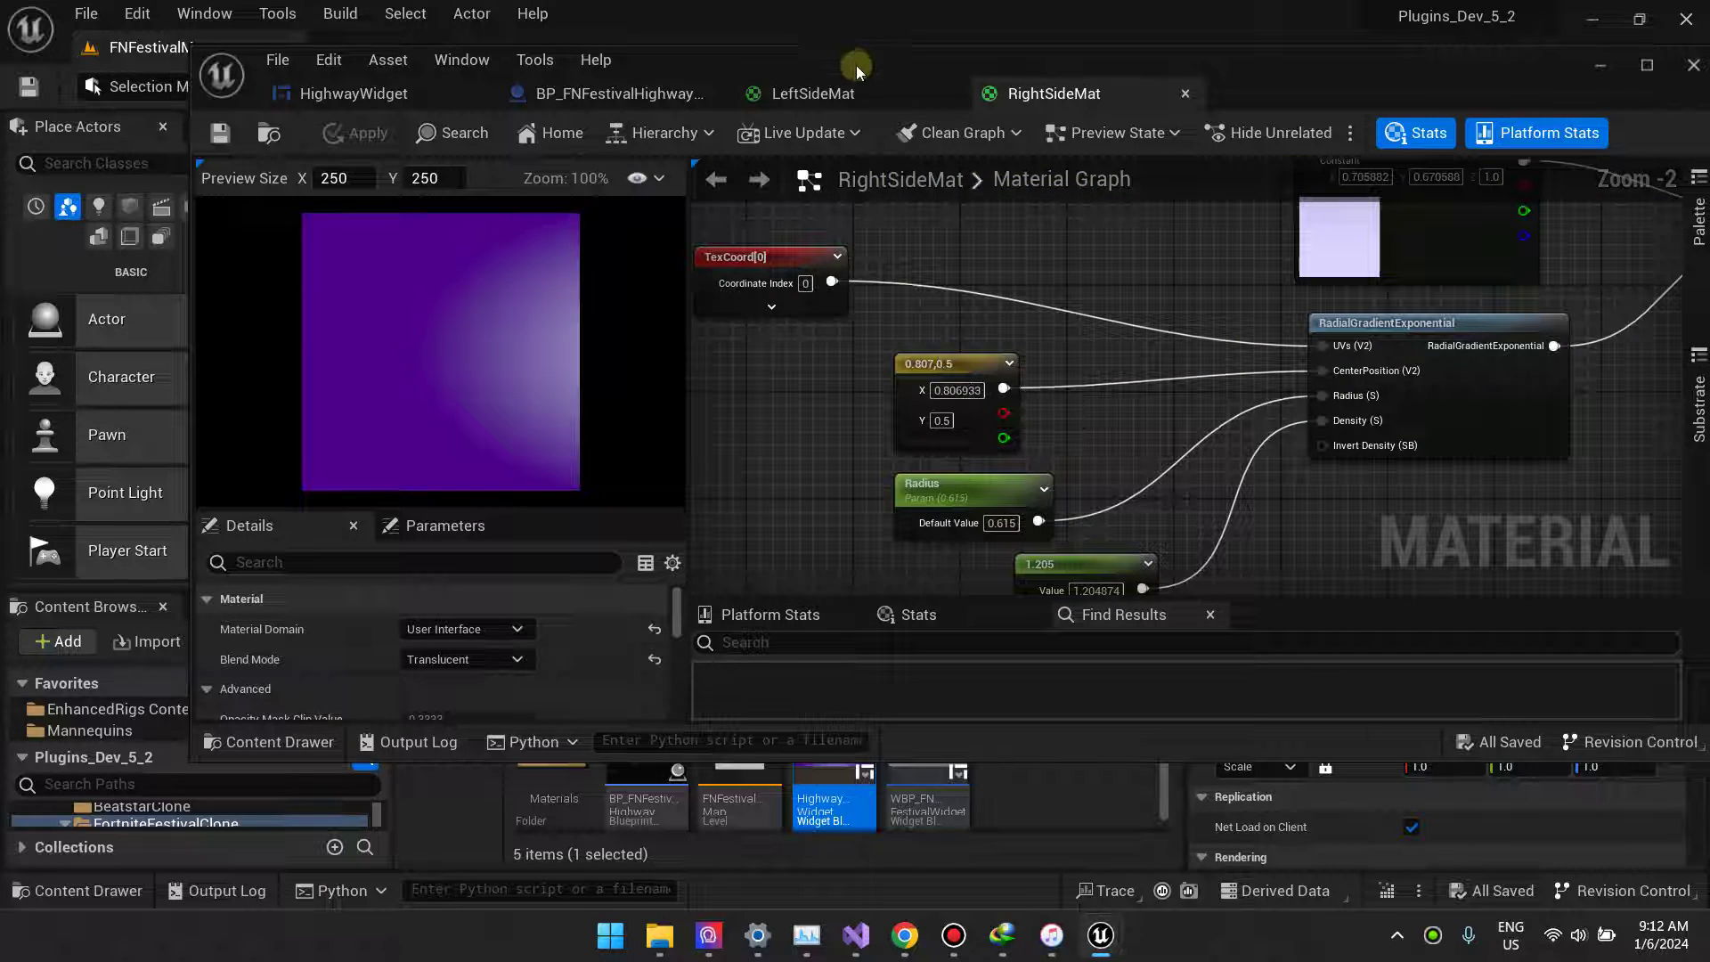
click(853, 84)
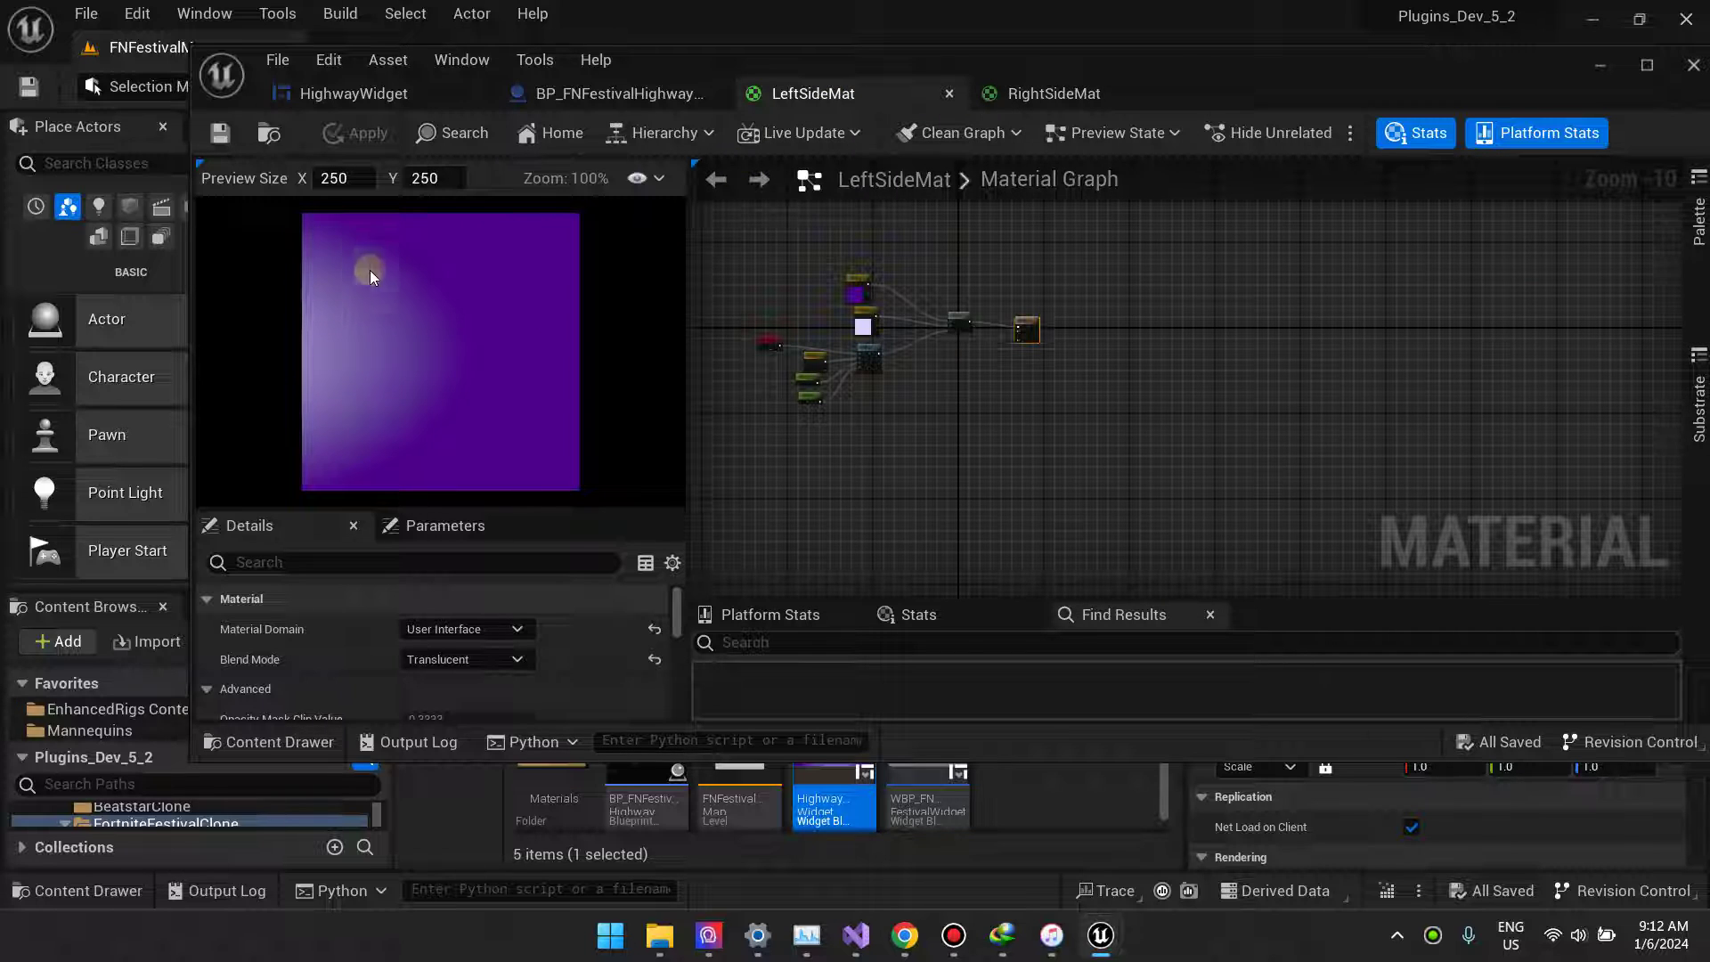
click(1024, 95)
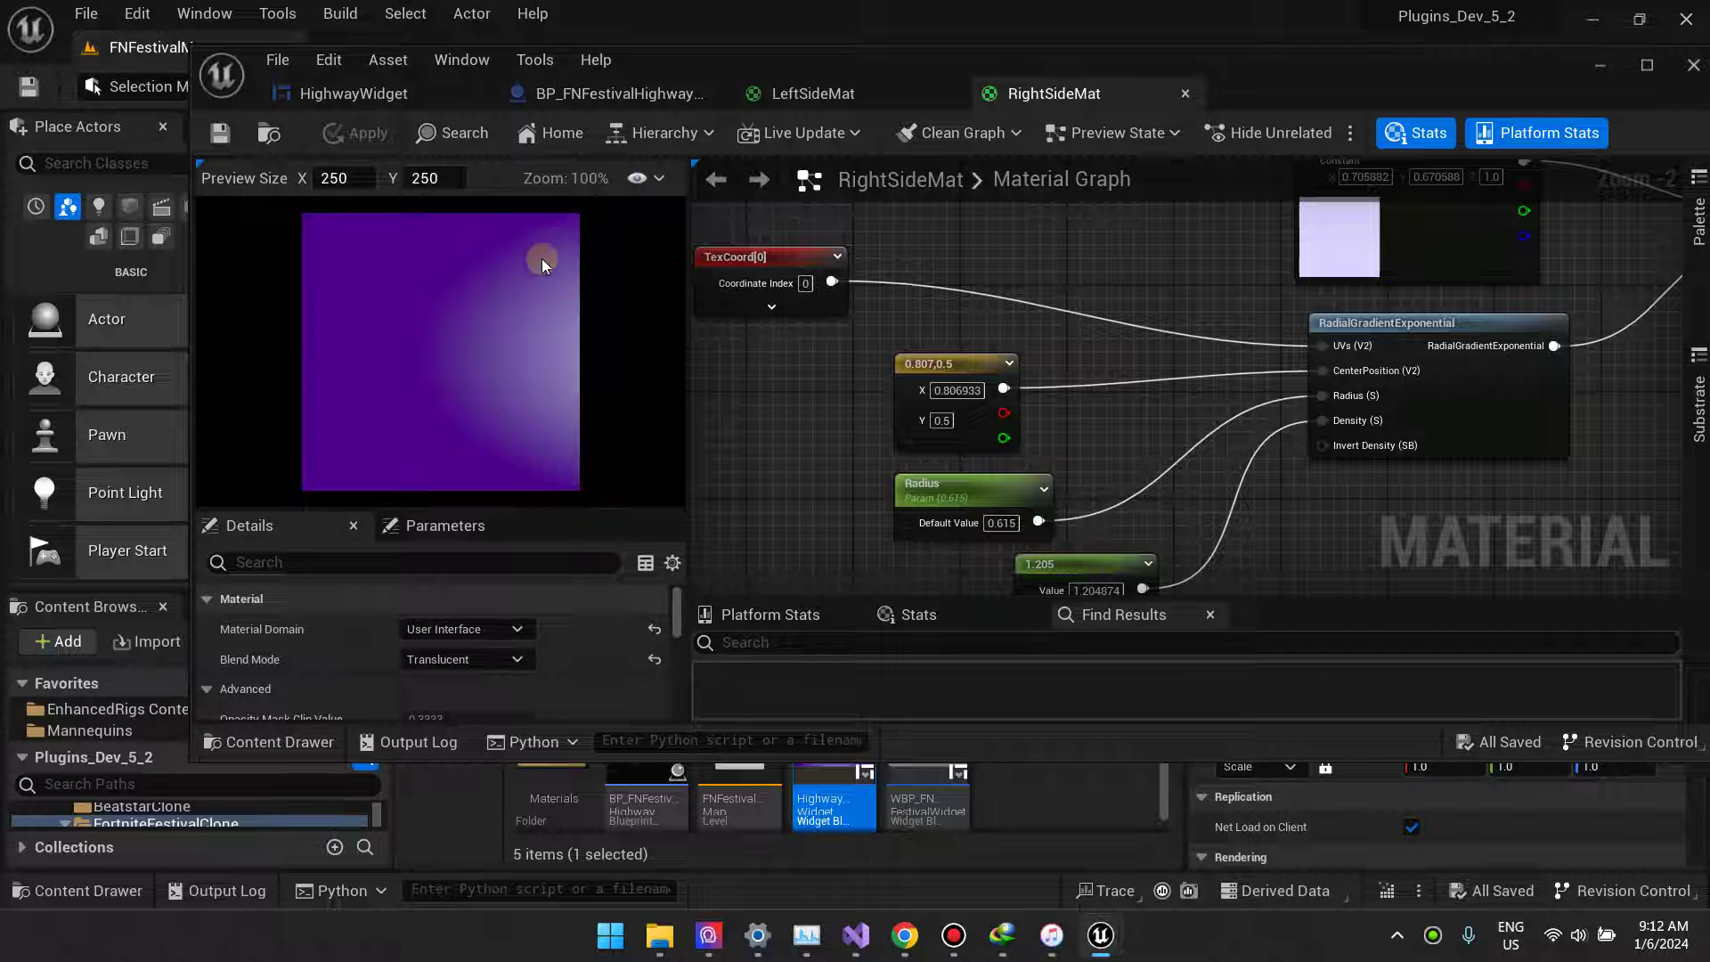
click(379, 93)
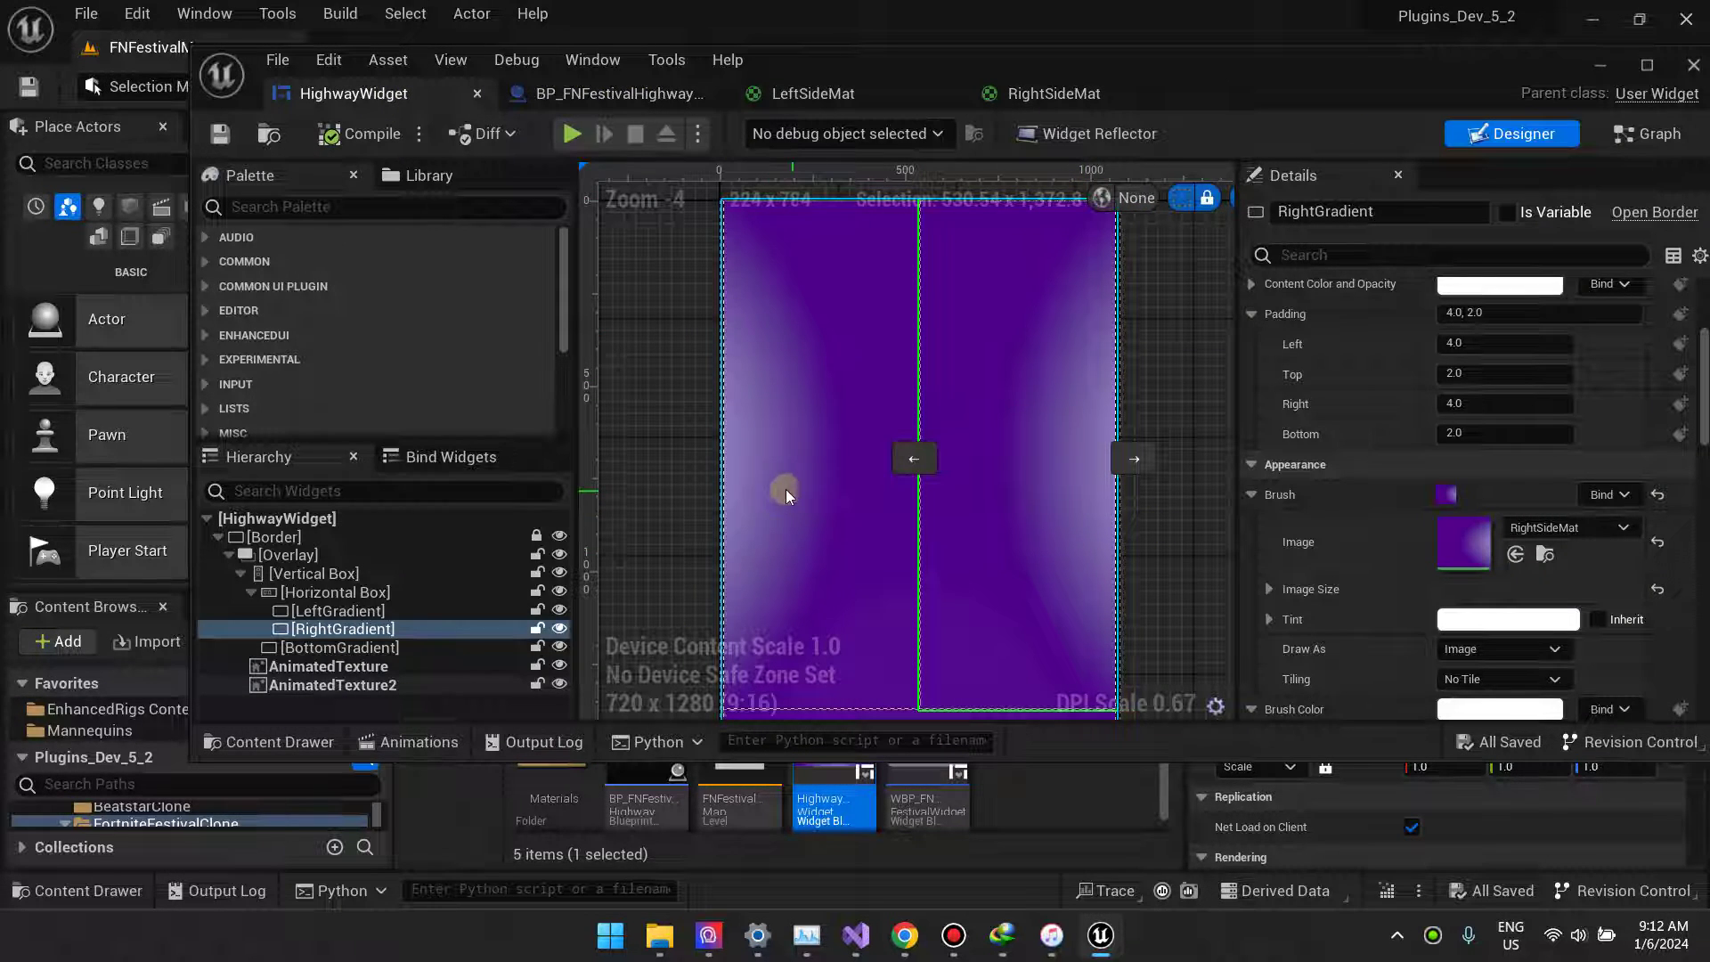
- Select BottomGradient and open its BottomSideMat material
click(777, 323)
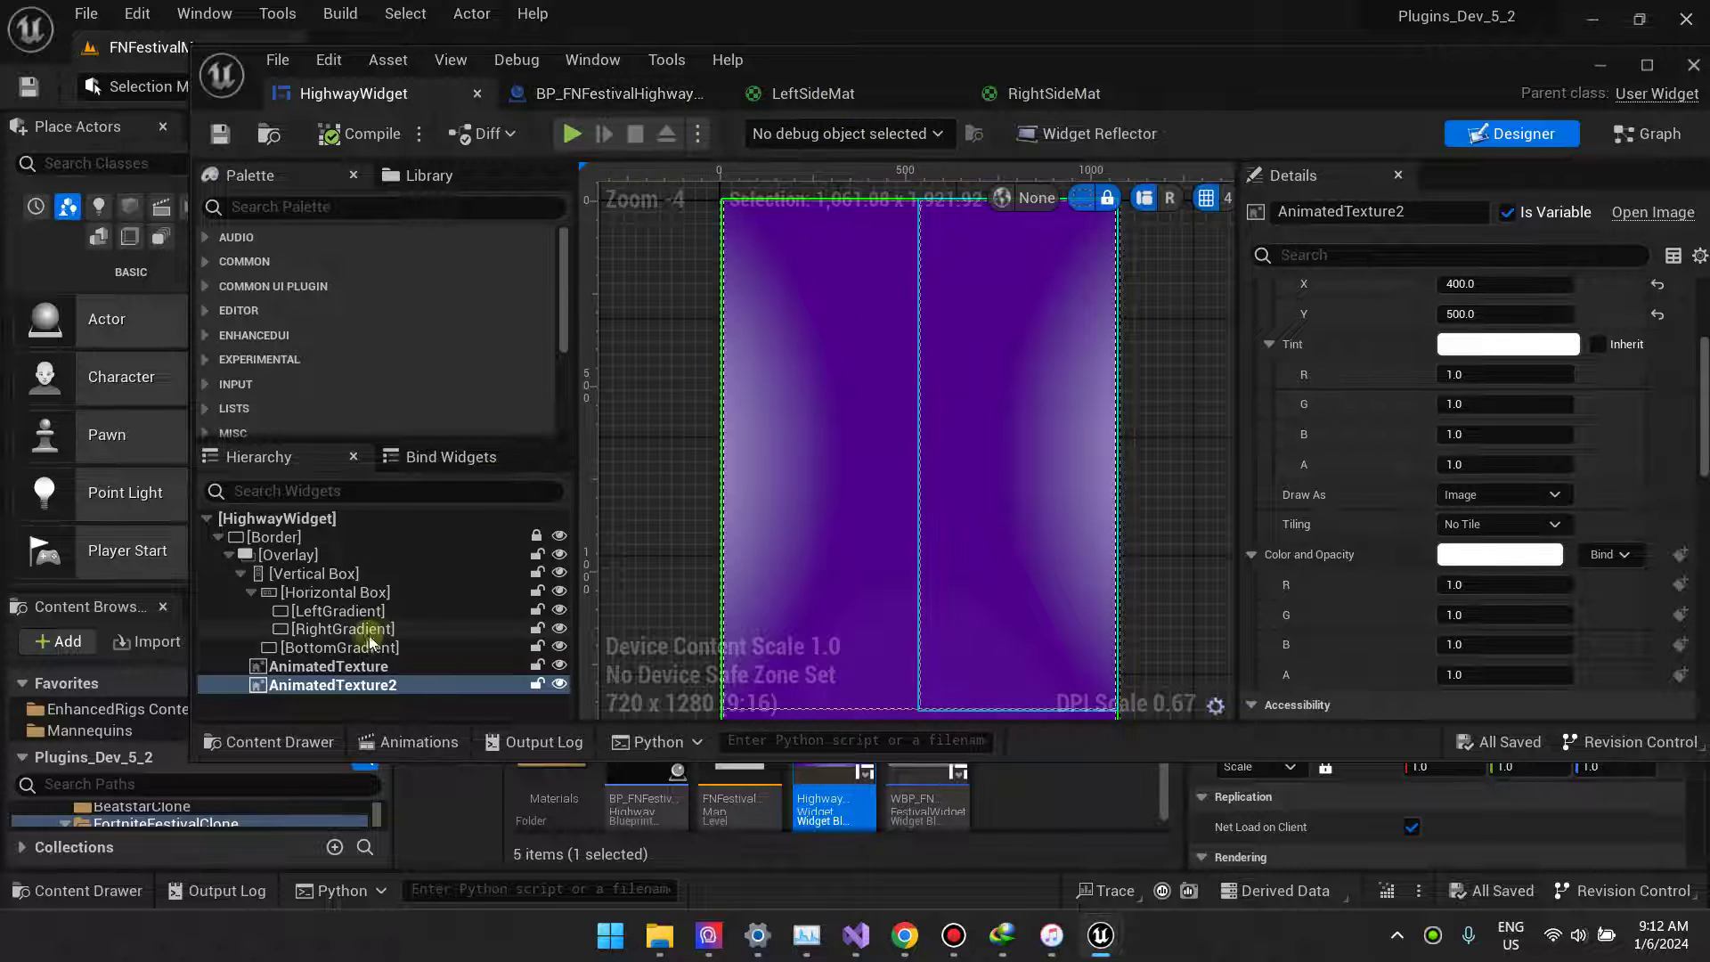
click(340, 647)
double_click(1448, 533)
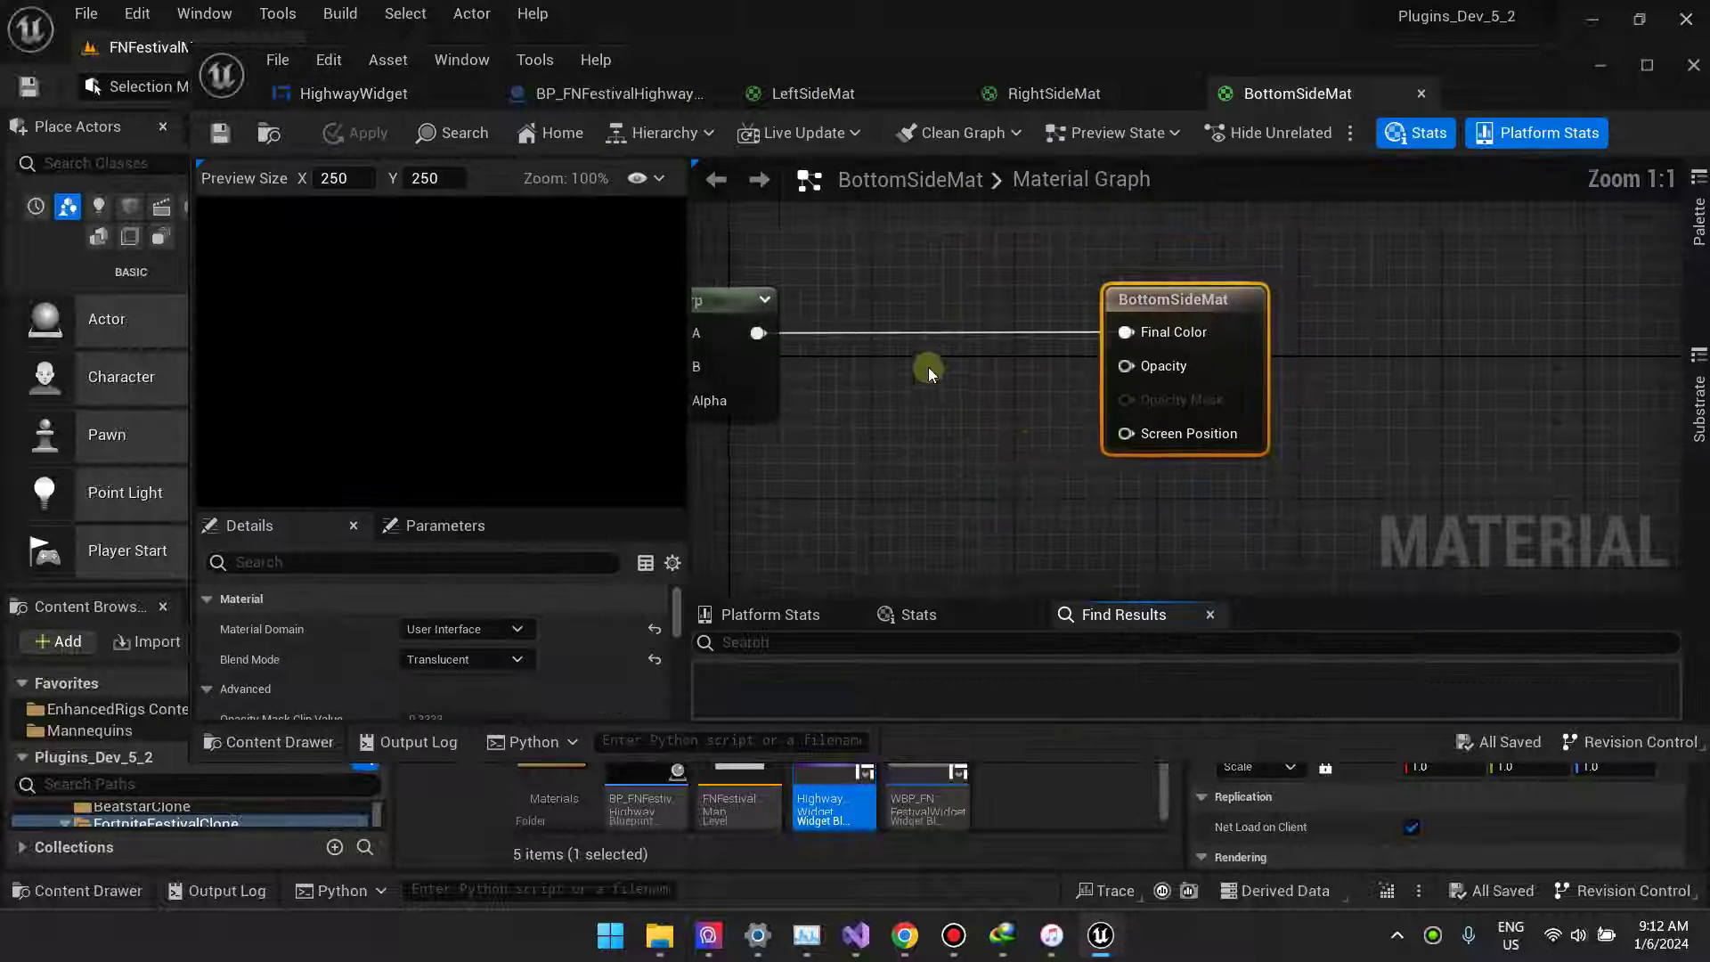
scroll(928, 367, down, 5)
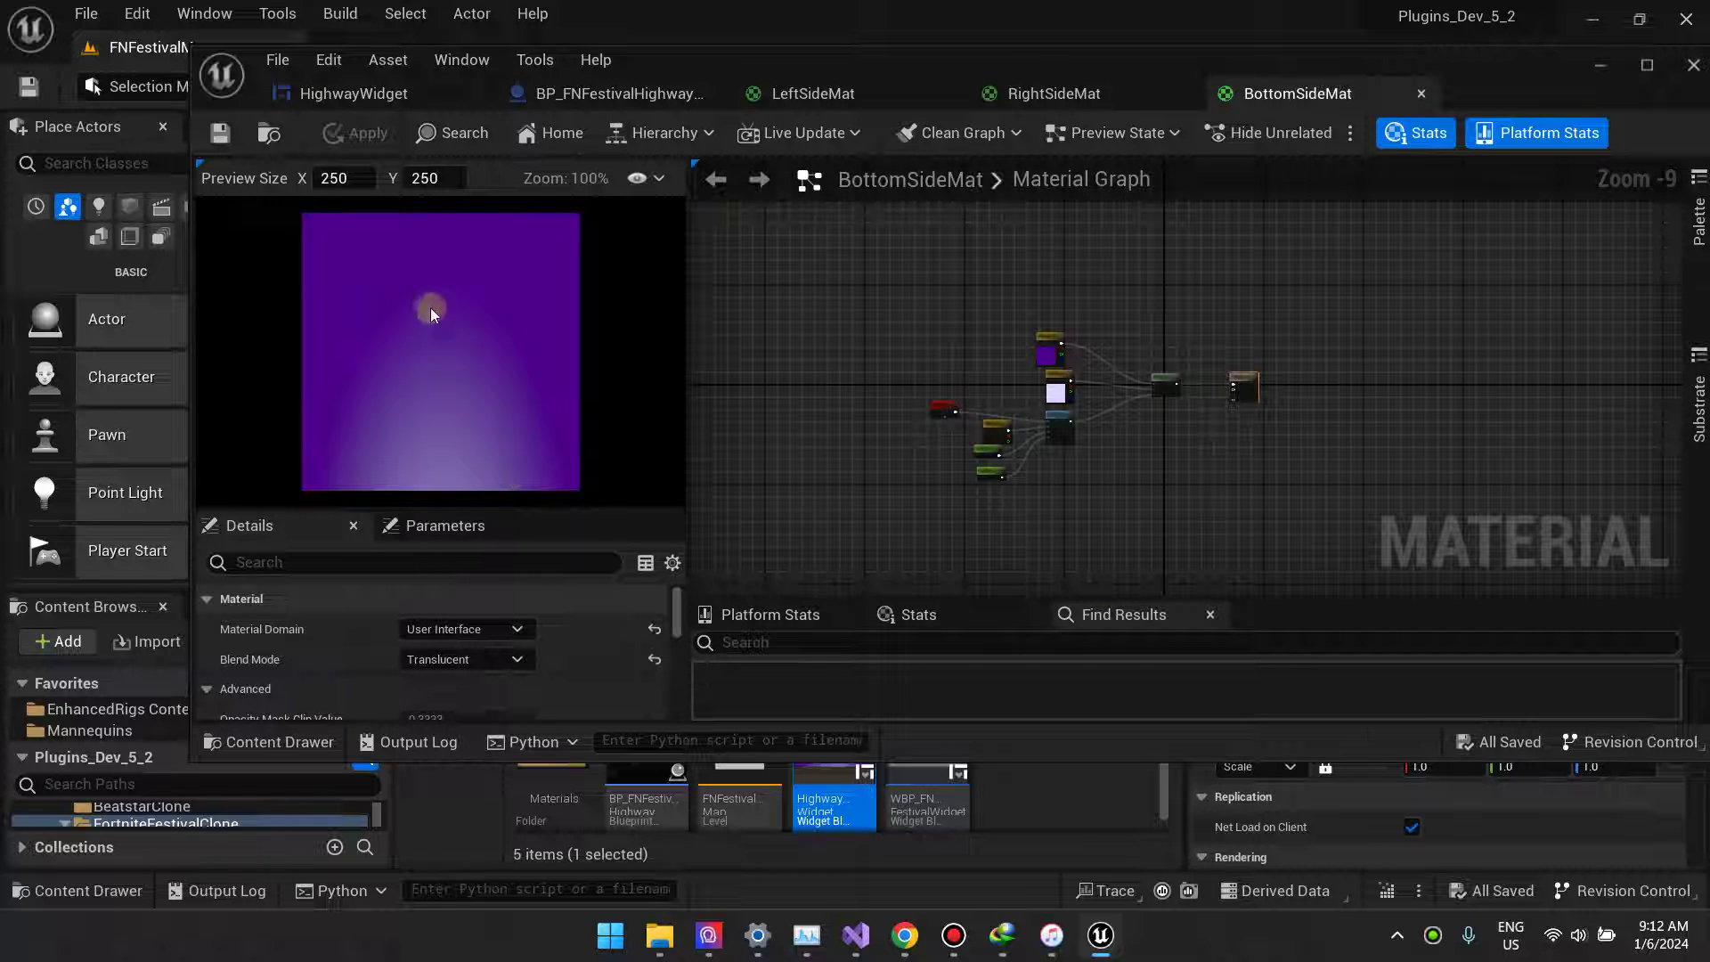
- Flip through the Blueprint viewport and the open material graphs, comparing BottomSideMat with LeftSideMat
click(606, 94)
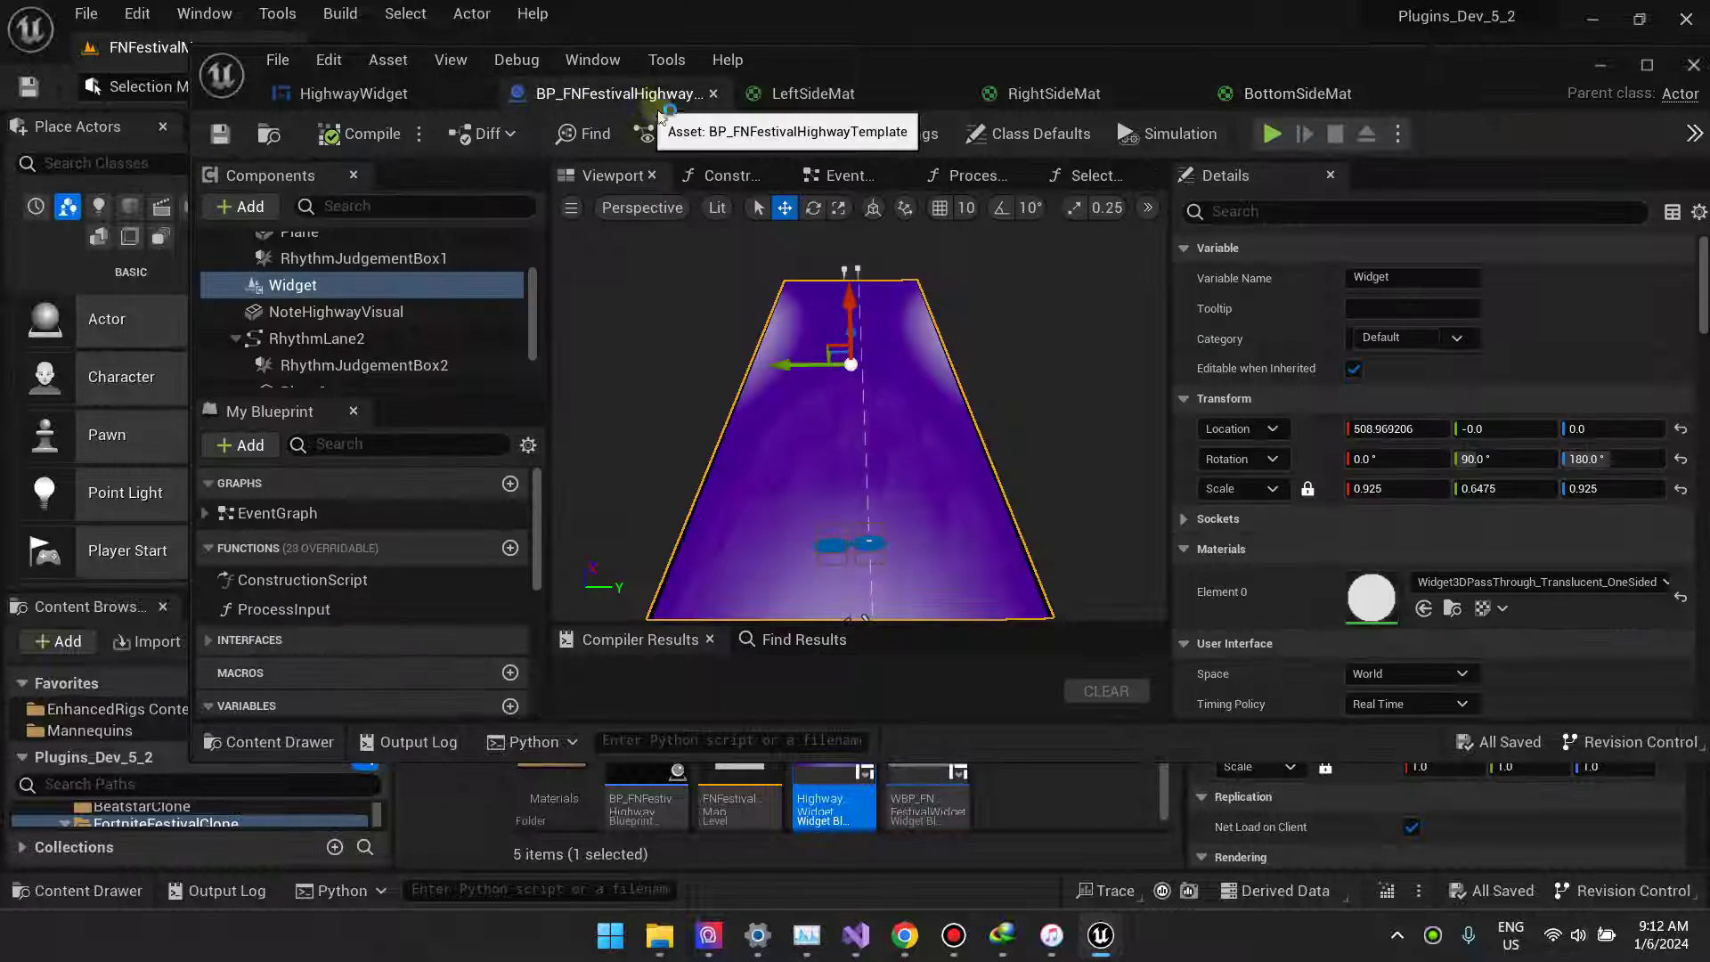
click(900, 97)
click(1024, 95)
click(1224, 94)
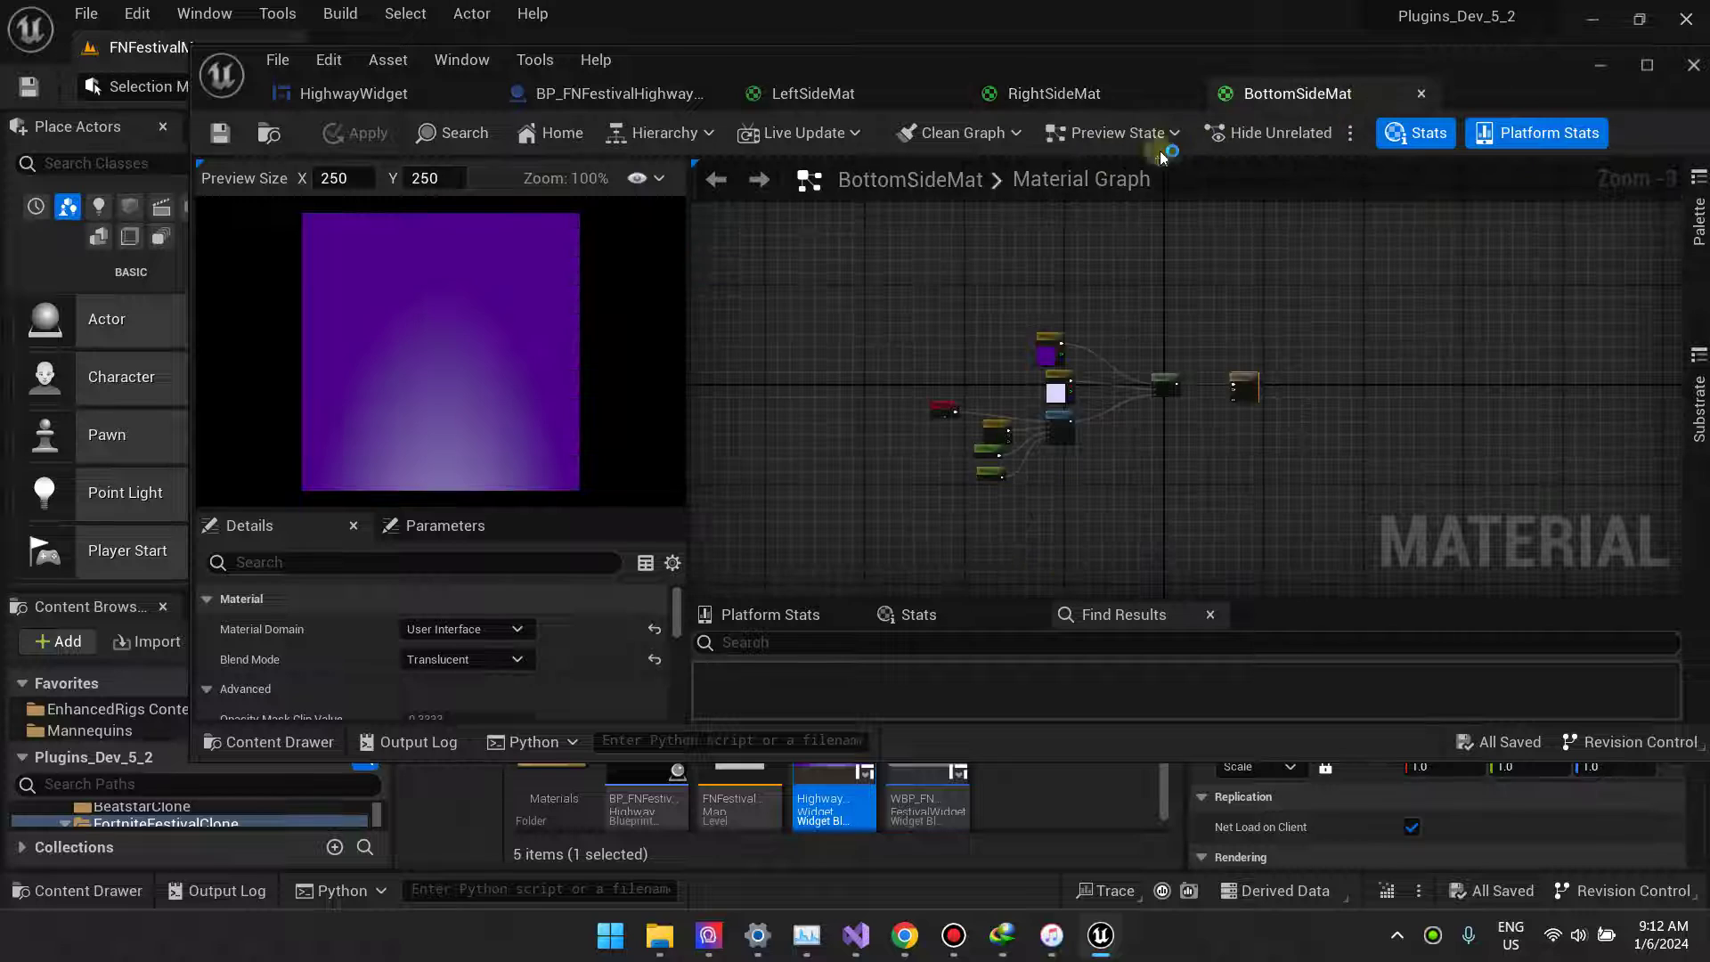
click(832, 95)
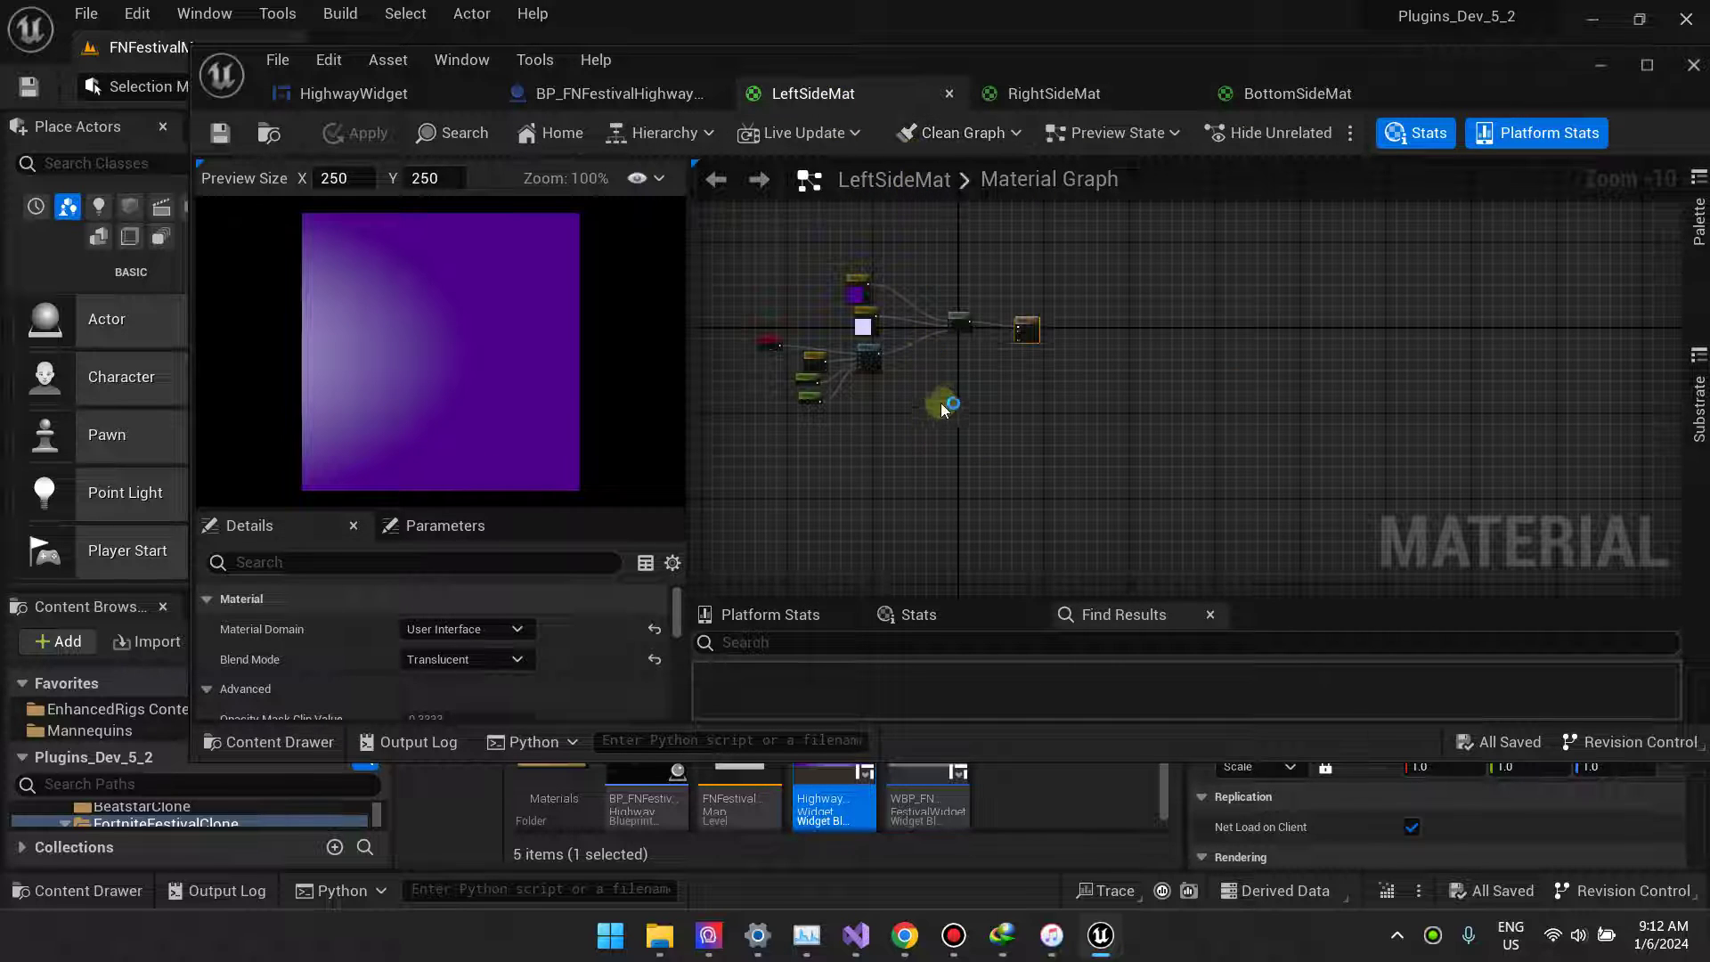
click(461, 97)
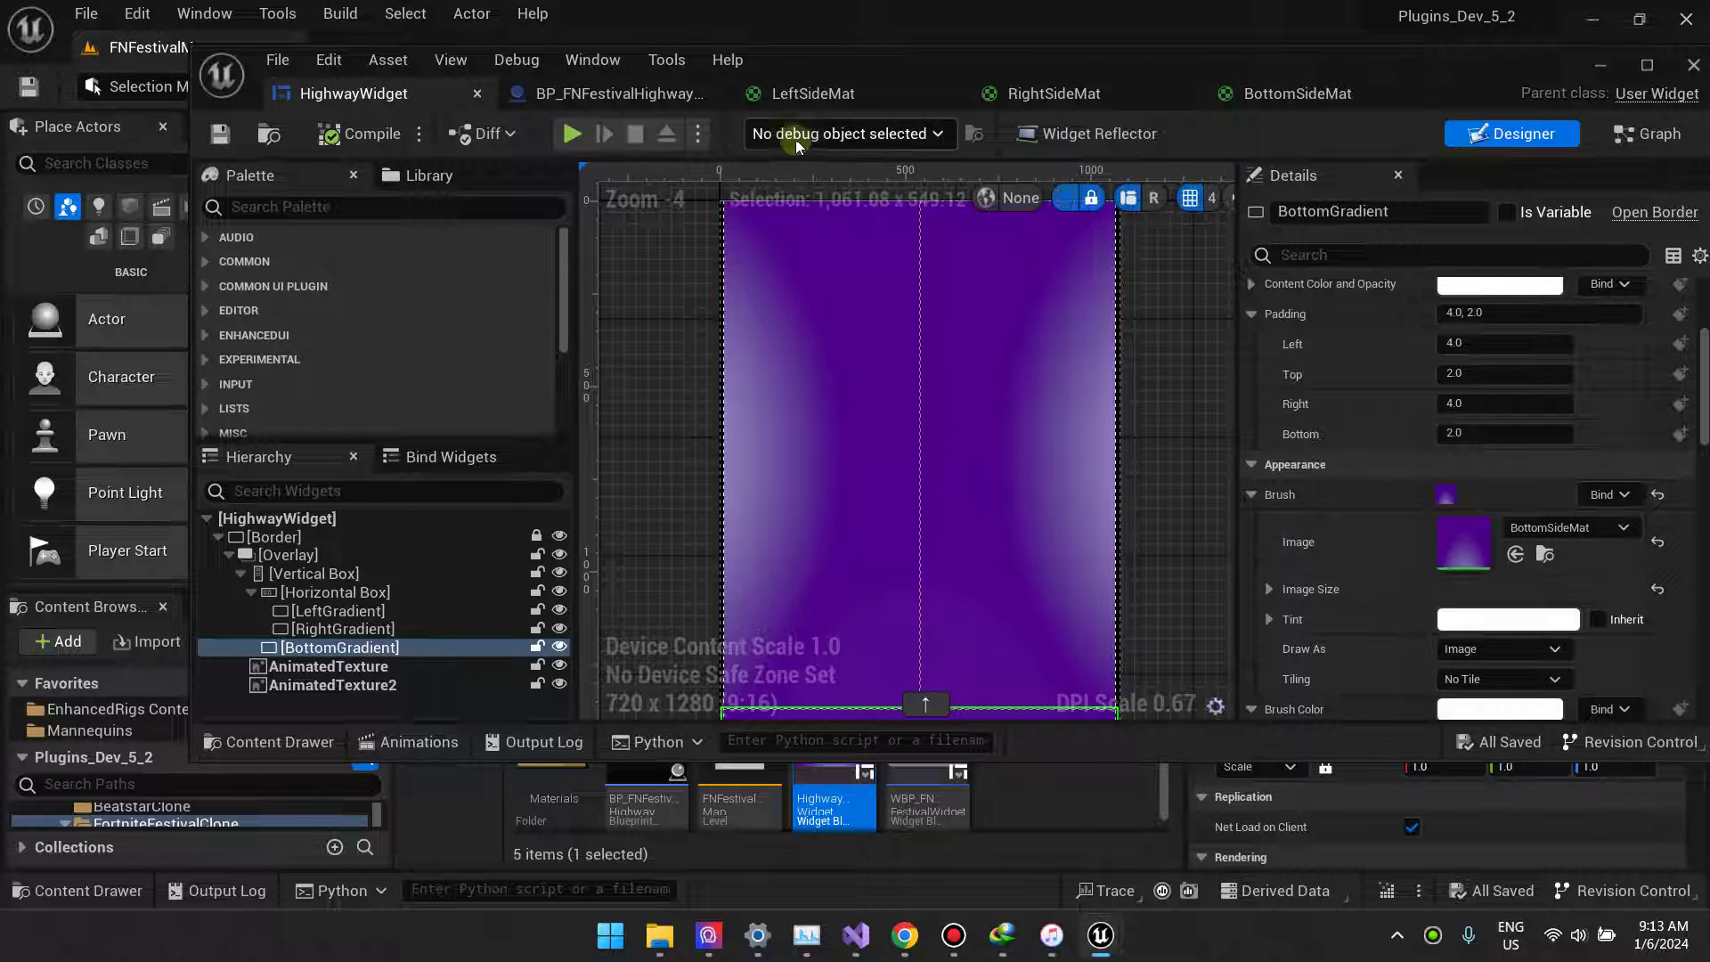
- Zoom and pan the LeftSideMat graph to frame all its gradient nodes
click(846, 93)
scroll(1023, 380, up, 7)
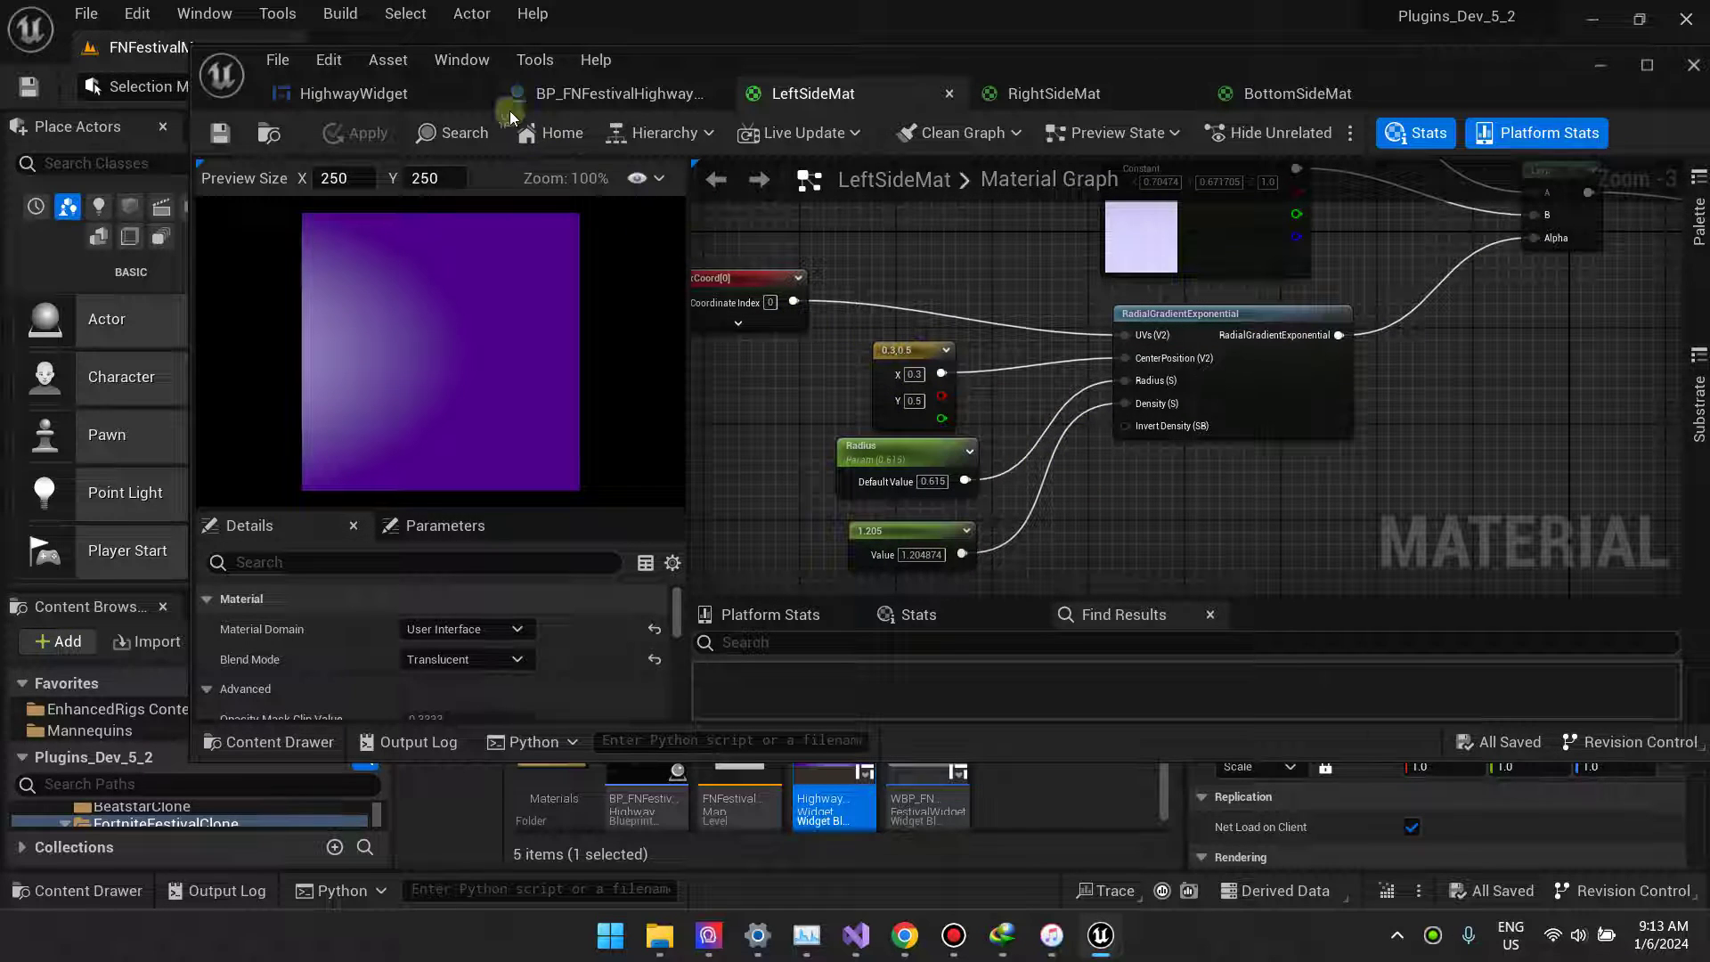
click(352, 95)
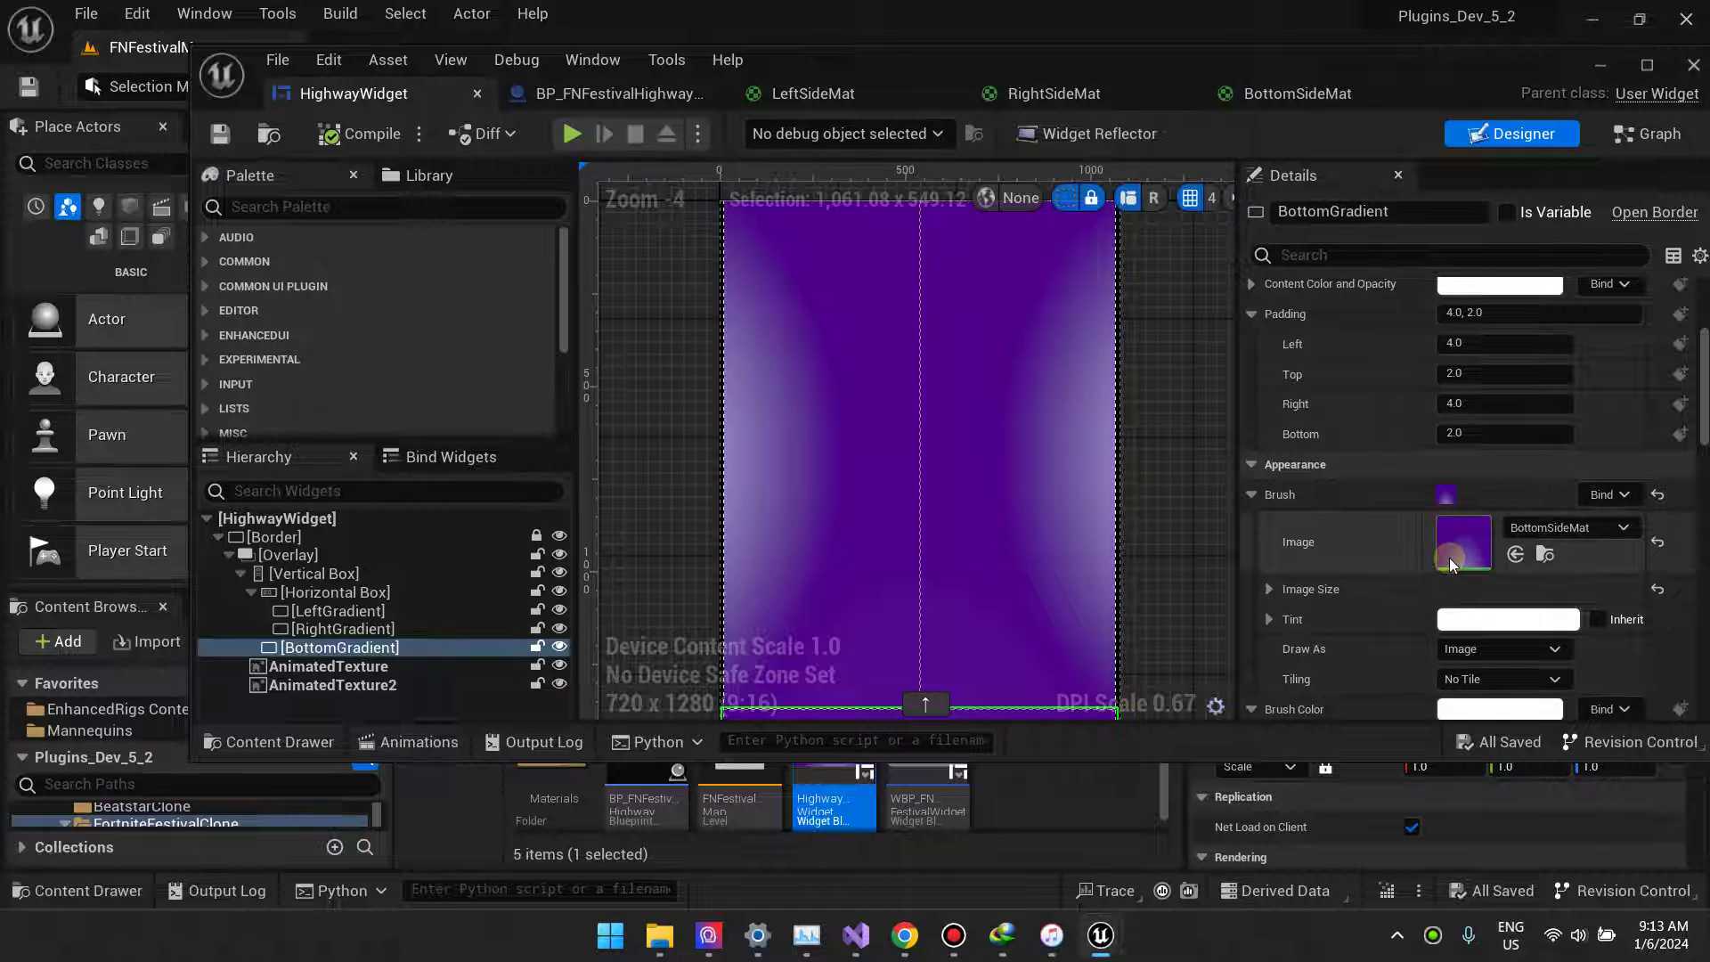
click(828, 92)
scroll(1034, 408, down, 3)
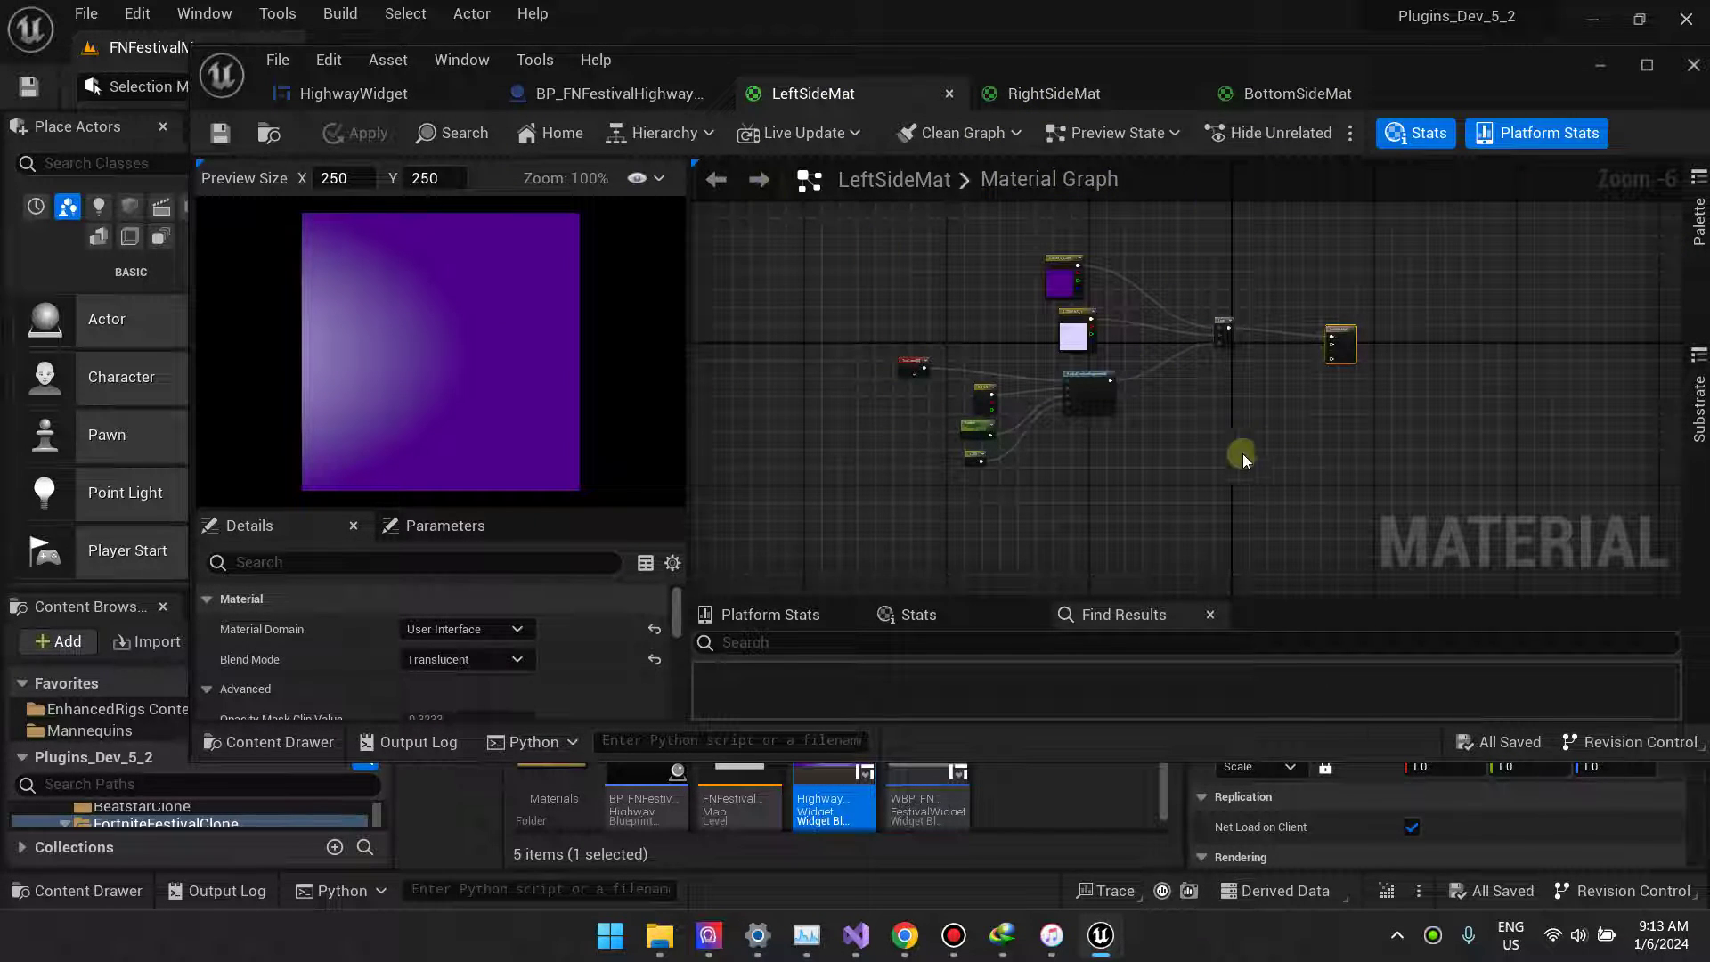
scroll(1034, 419, up, 4)
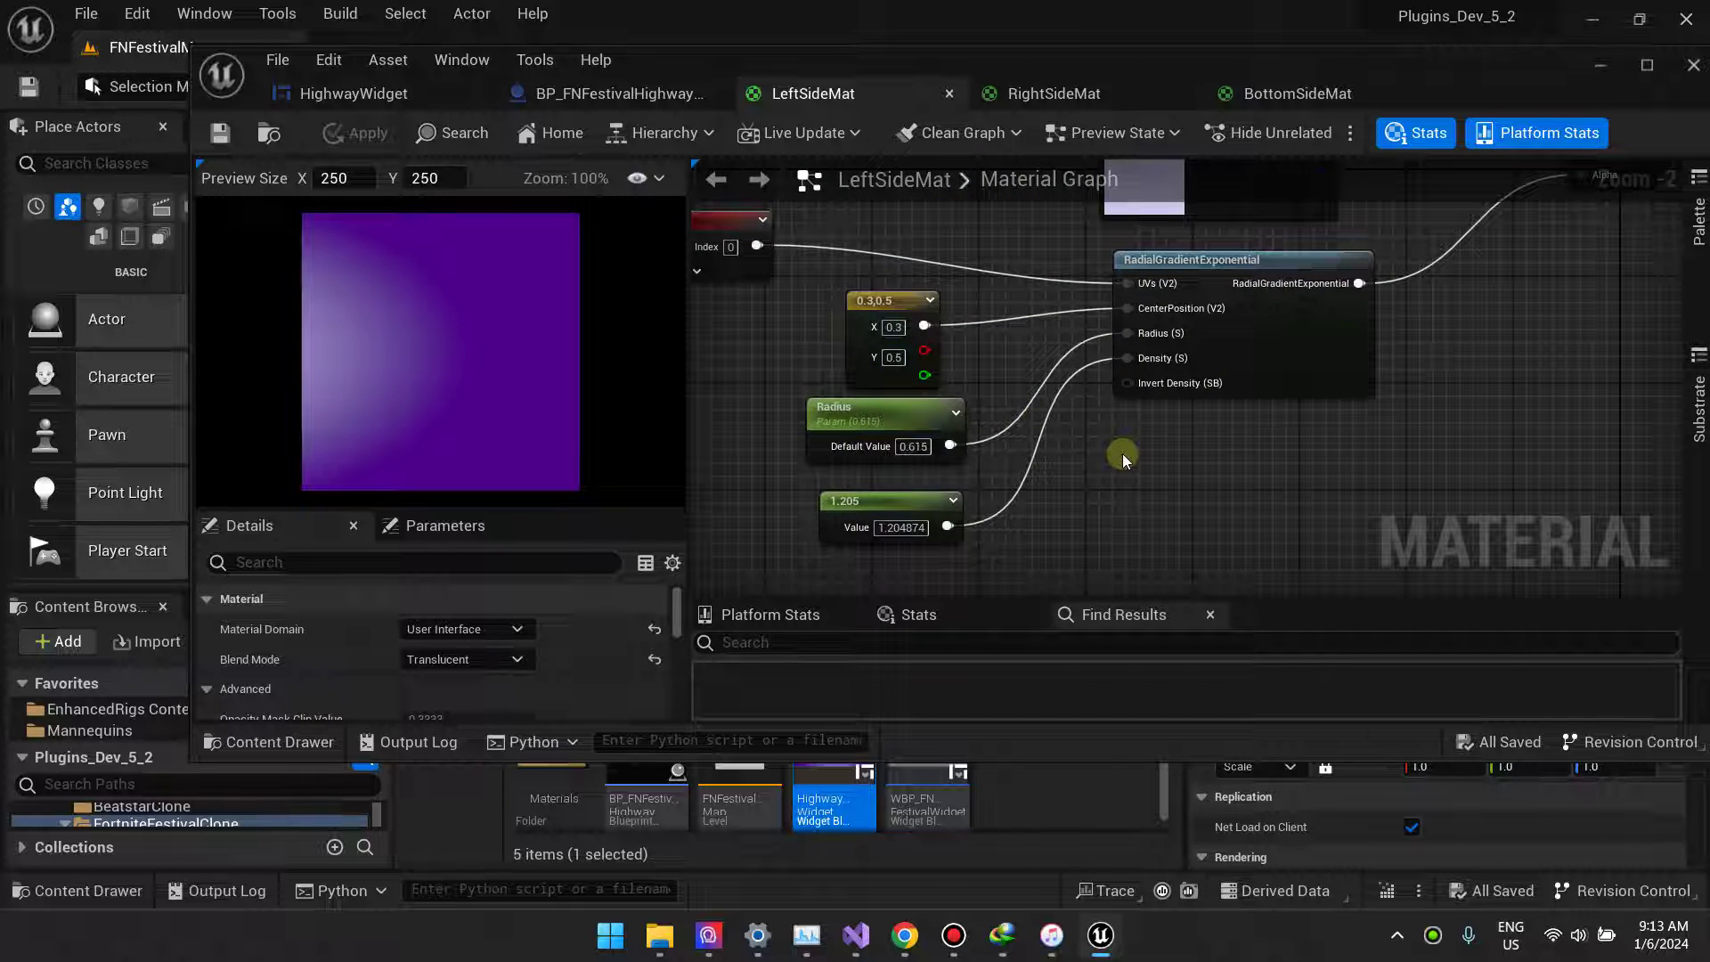
scroll(1167, 465, down, 3)
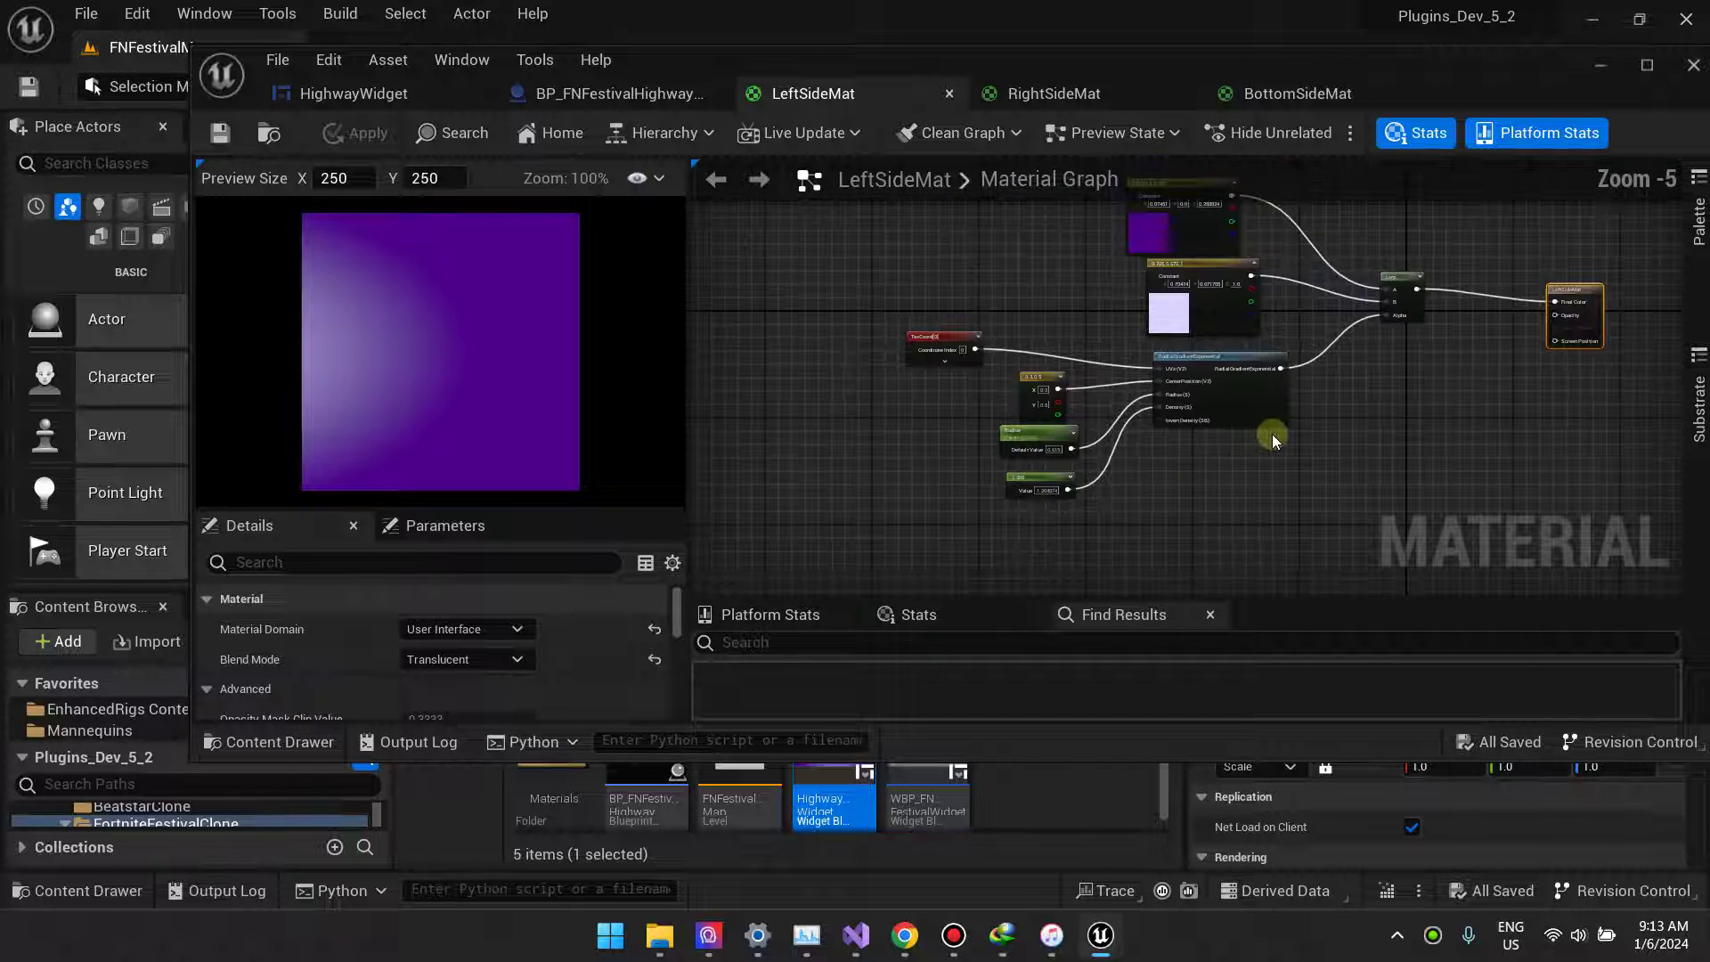
right_drag(1225, 458, 1269, 458)
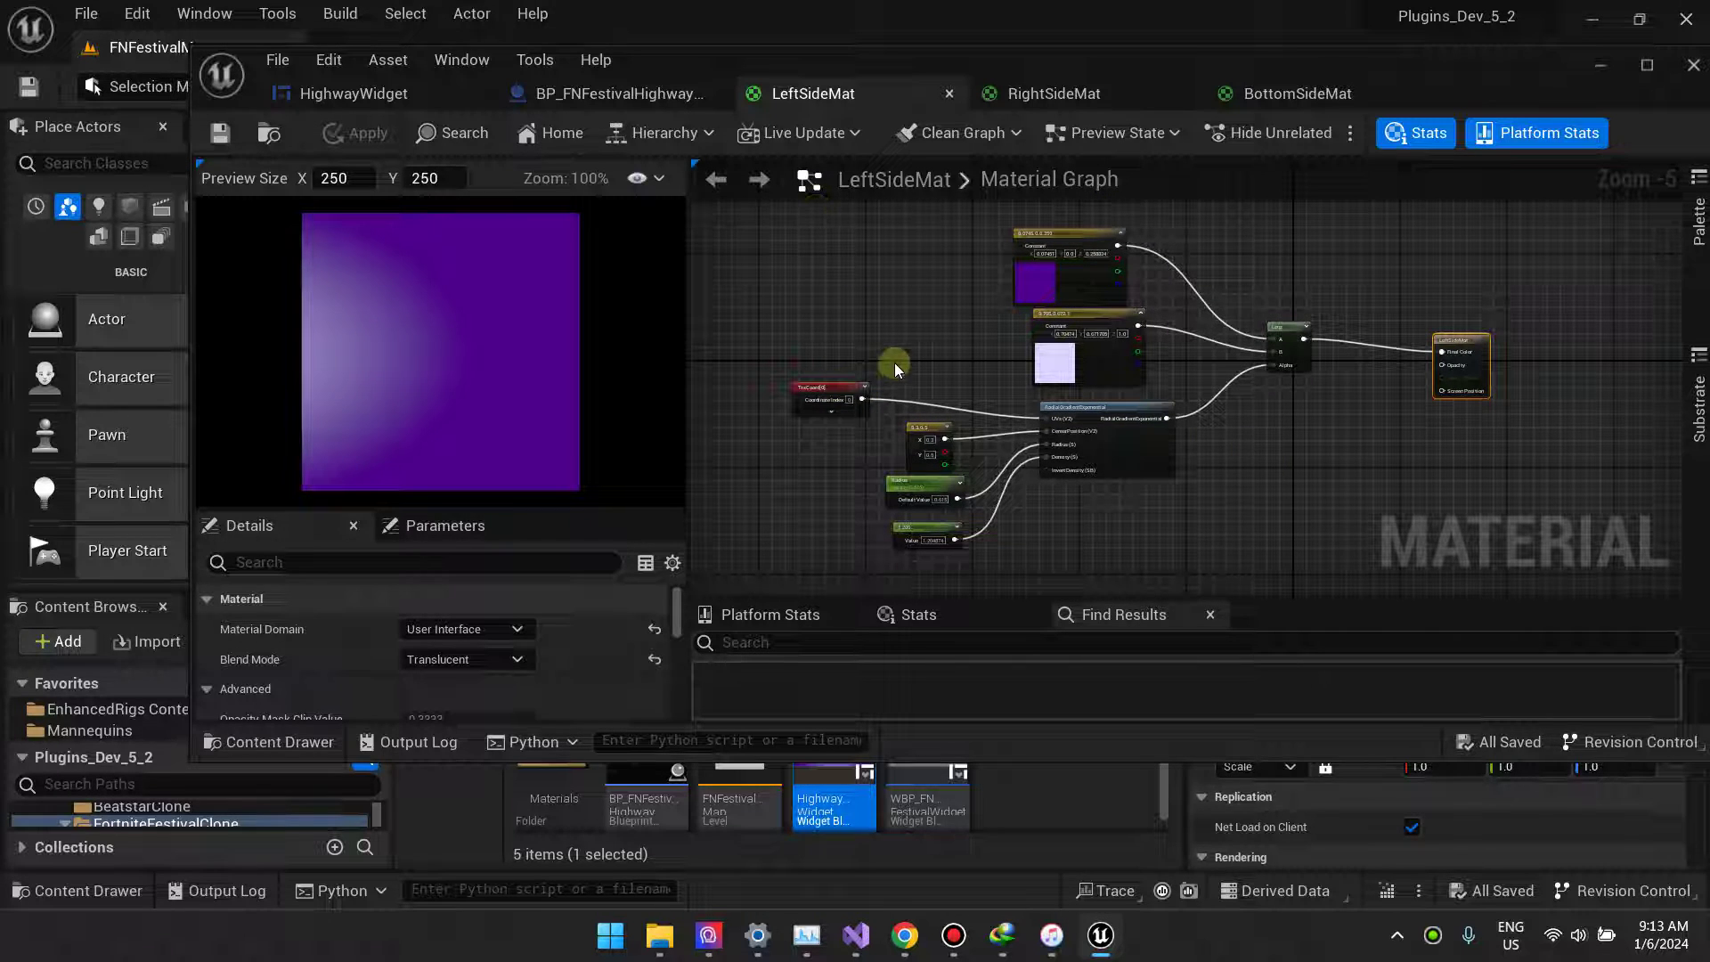
scroll(895, 362, up, 1)
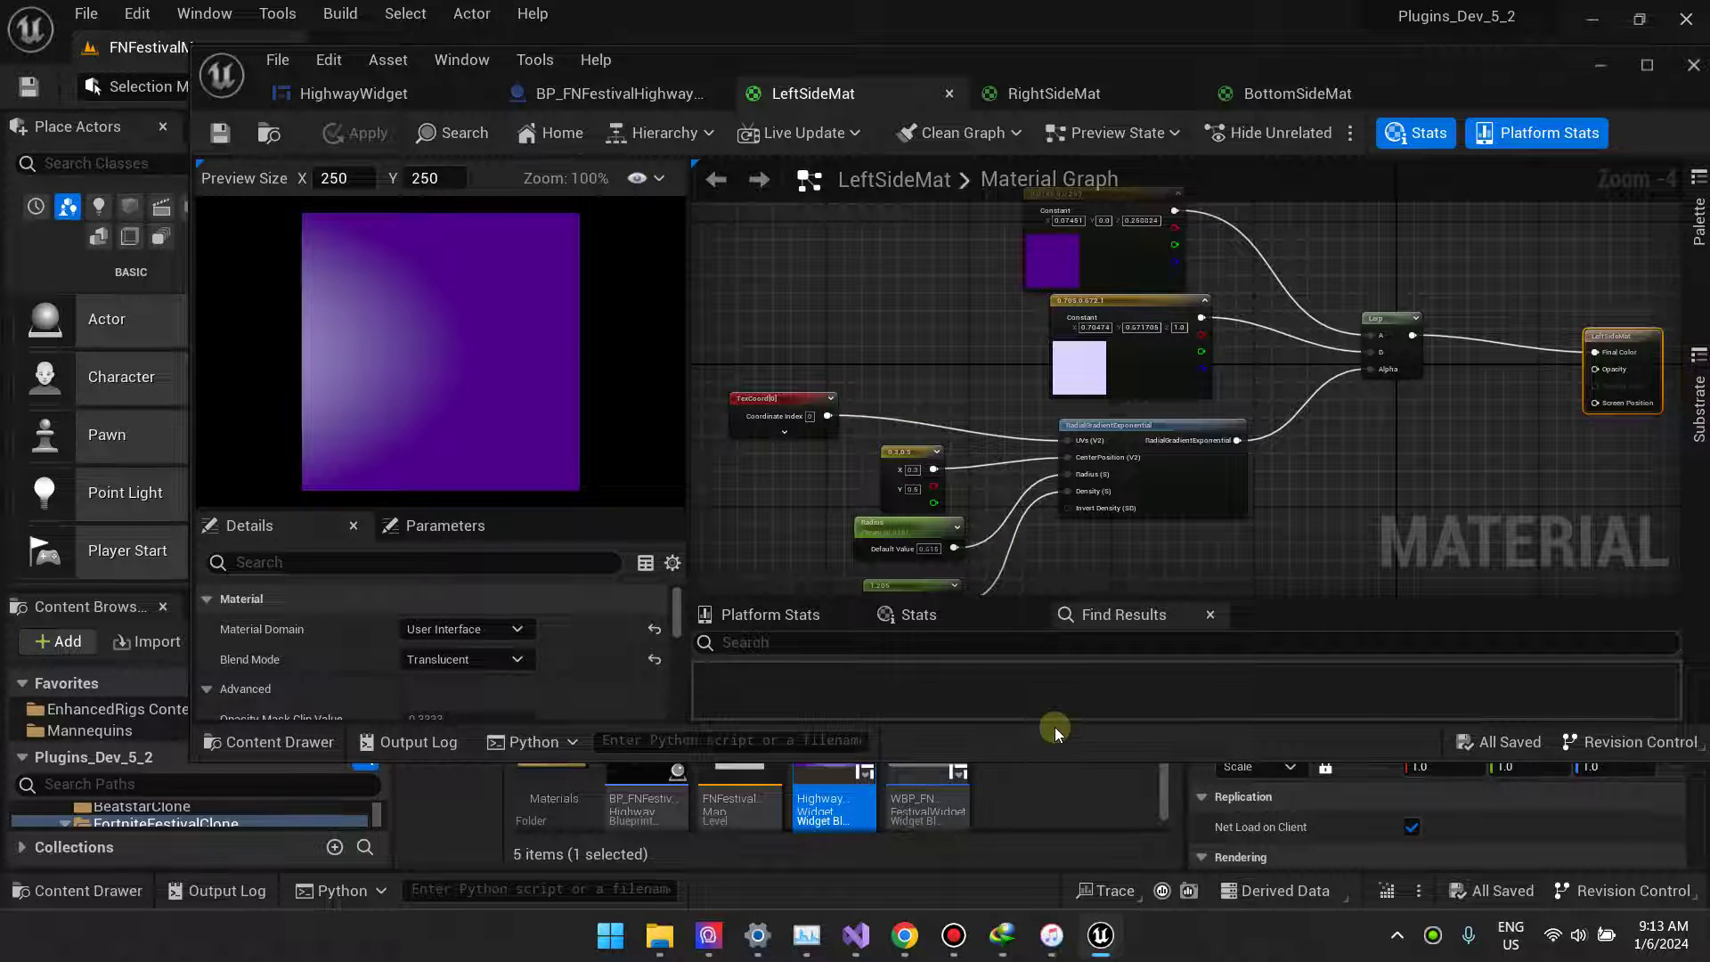
- Drag the editor window's bottom edge down to make it taller and recentre the nodes
drag(1066, 762, 1065, 887)
scroll(1183, 634, down, 1)
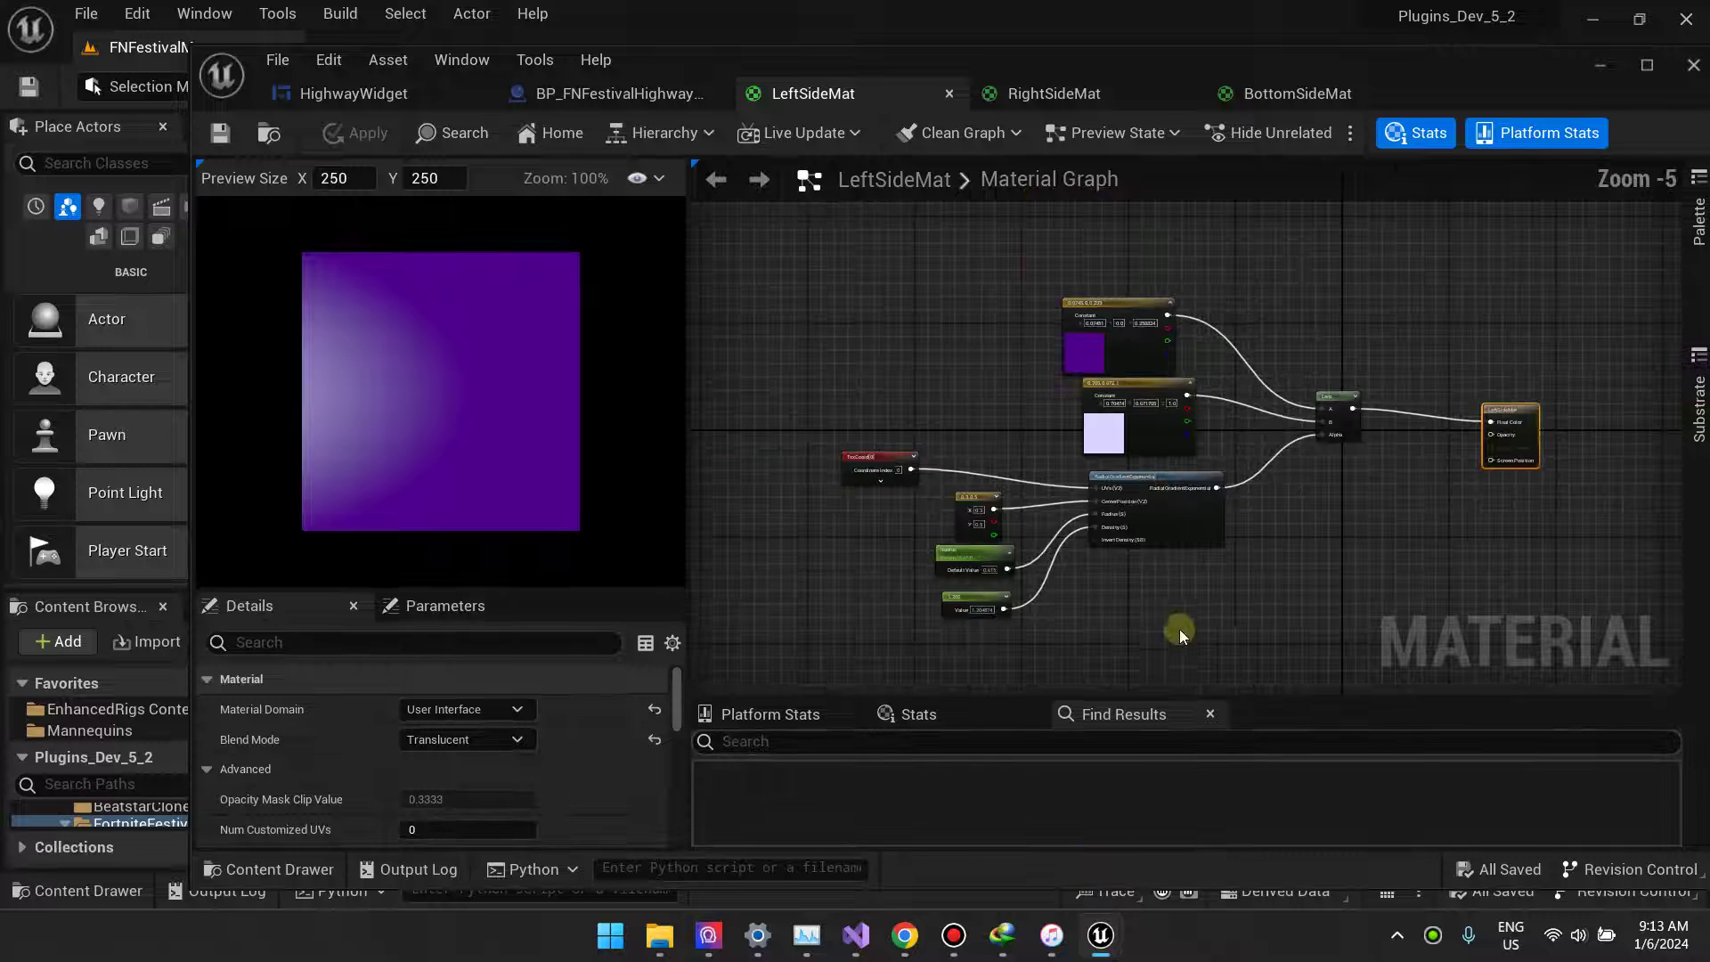
right_drag(1183, 634, 1386, 490)
scroll(1311, 490, up, 1)
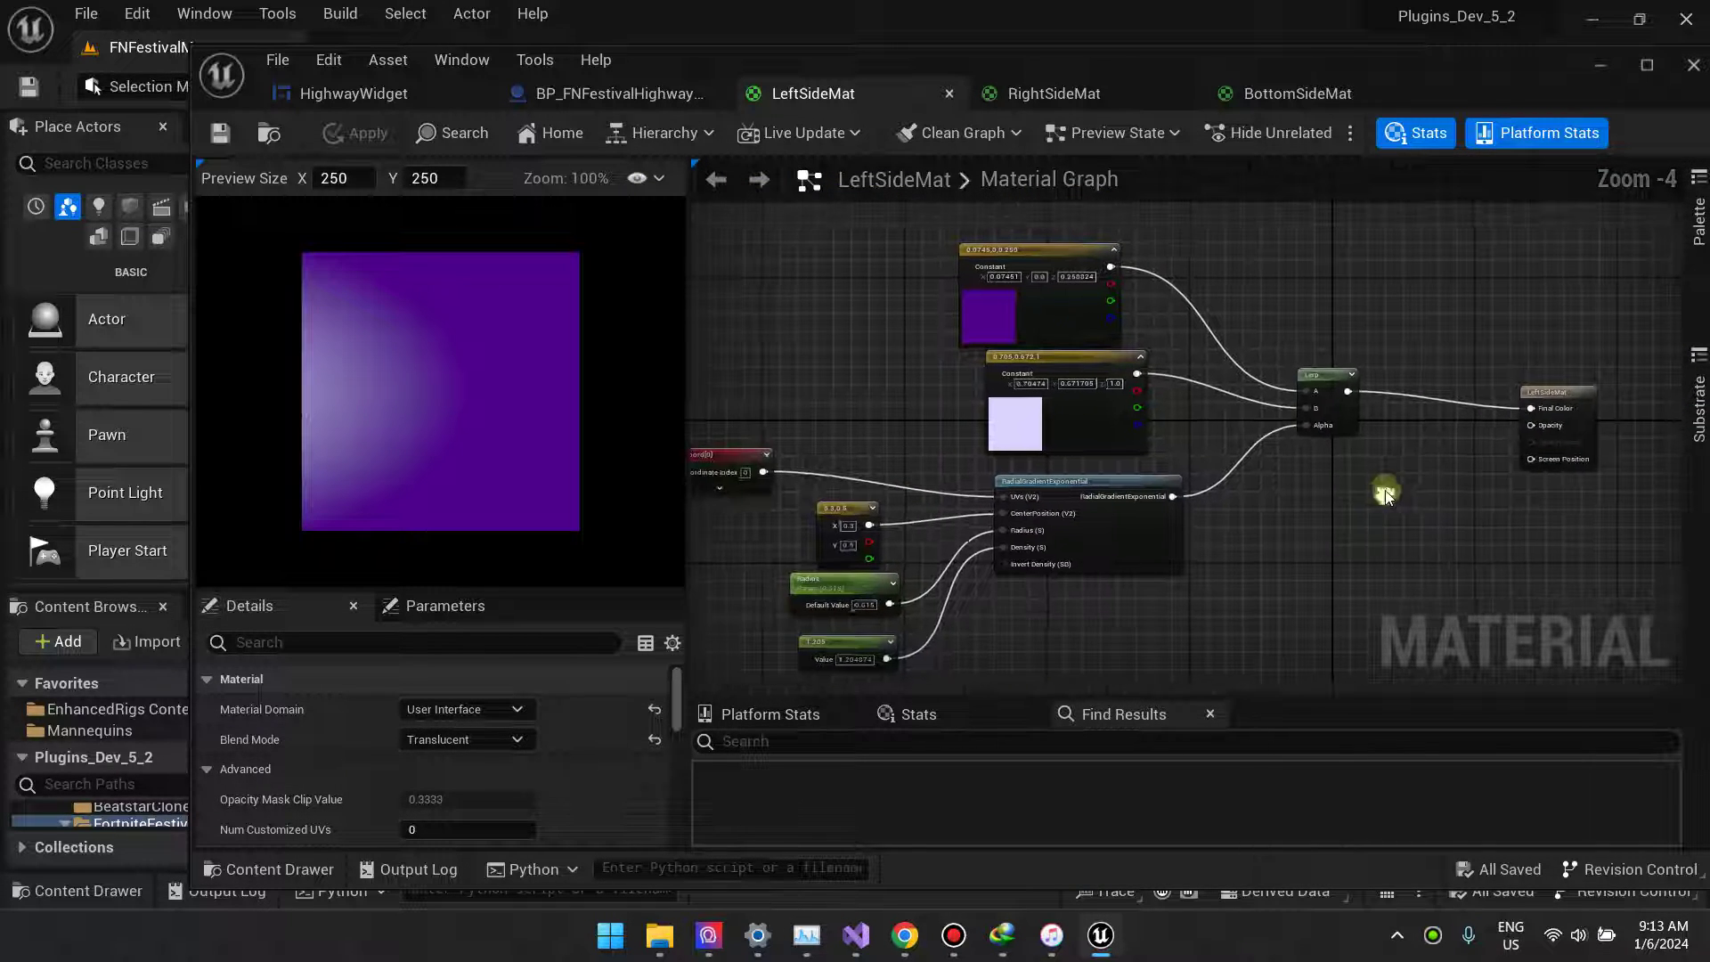
- Leave the HighwayWidget designer minimized and show the Fortnite Festival reference video in Chrome
click(374, 93)
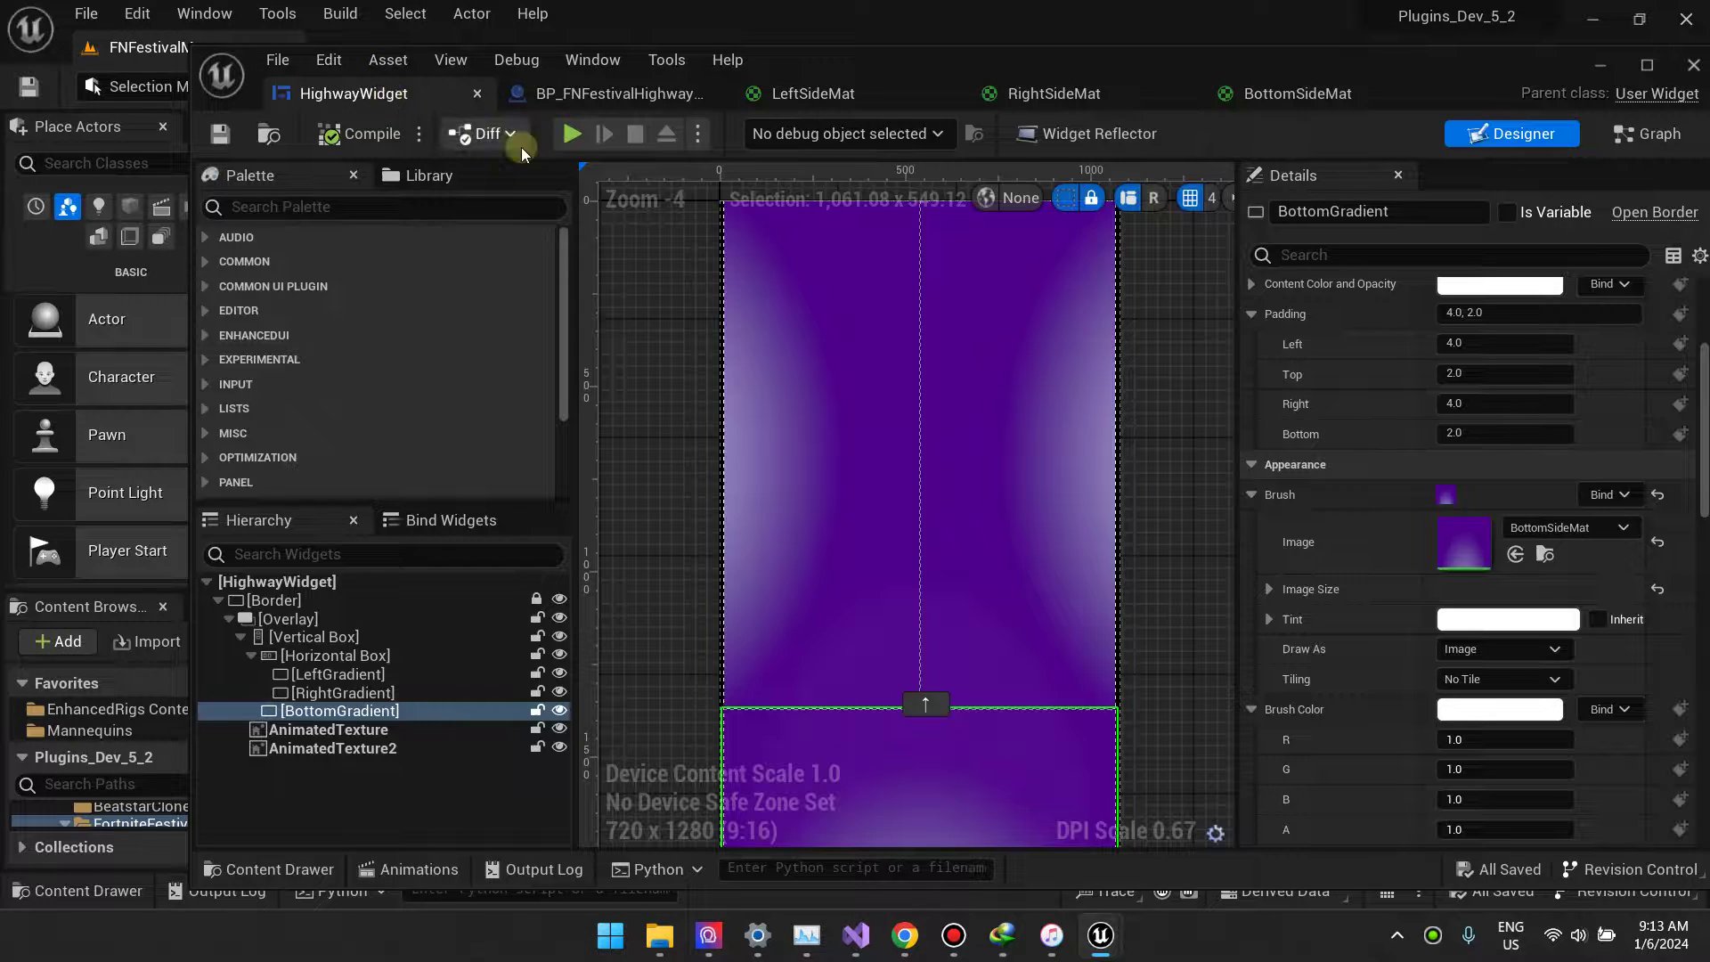
click(1594, 68)
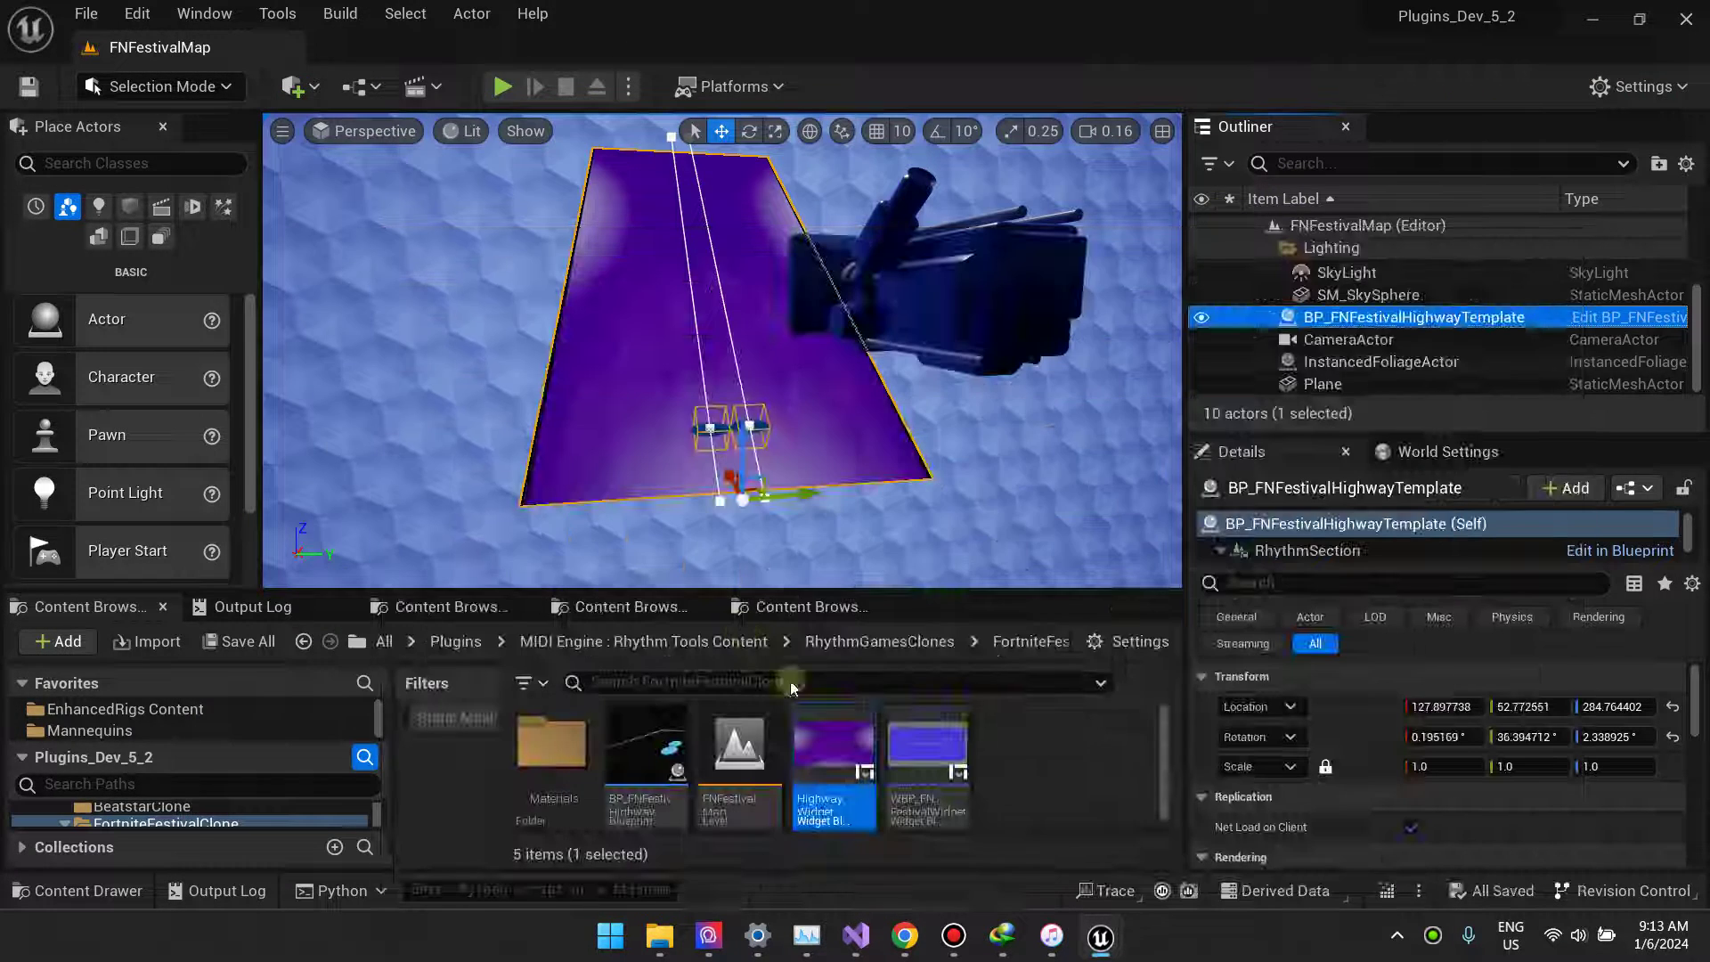
click(895, 947)
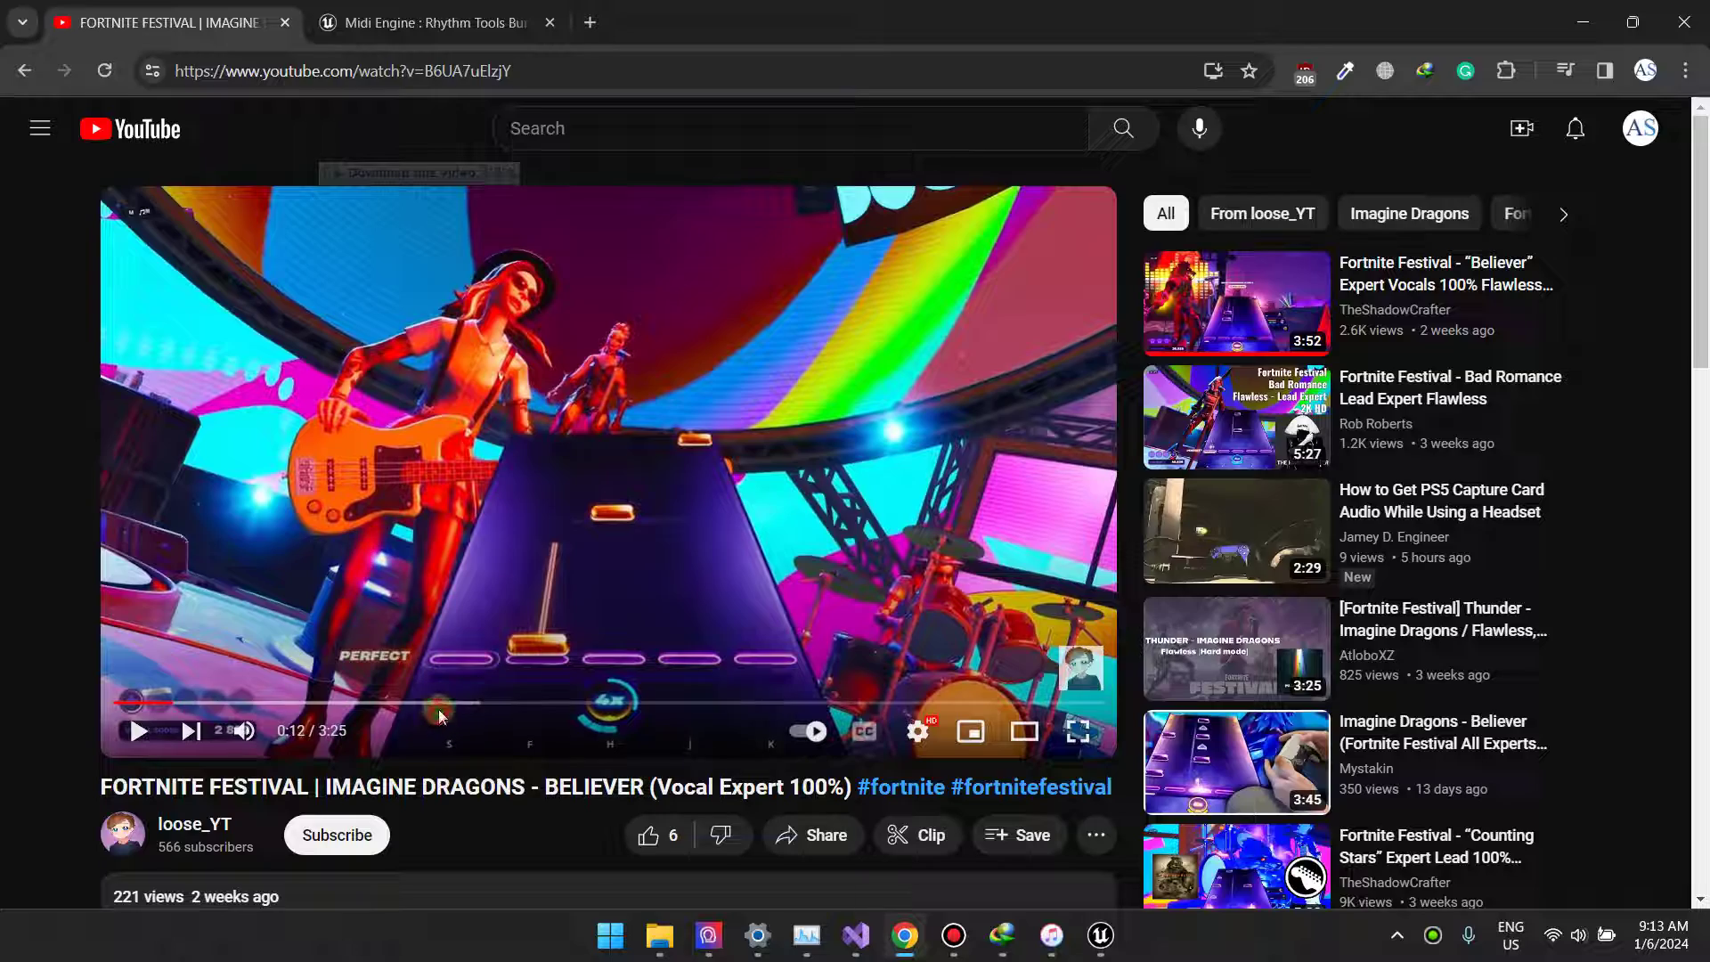
- Skip the Believer reference video ahead, pause it at 1:09, and return to Unreal's main level editor
drag(421, 703, 423, 705)
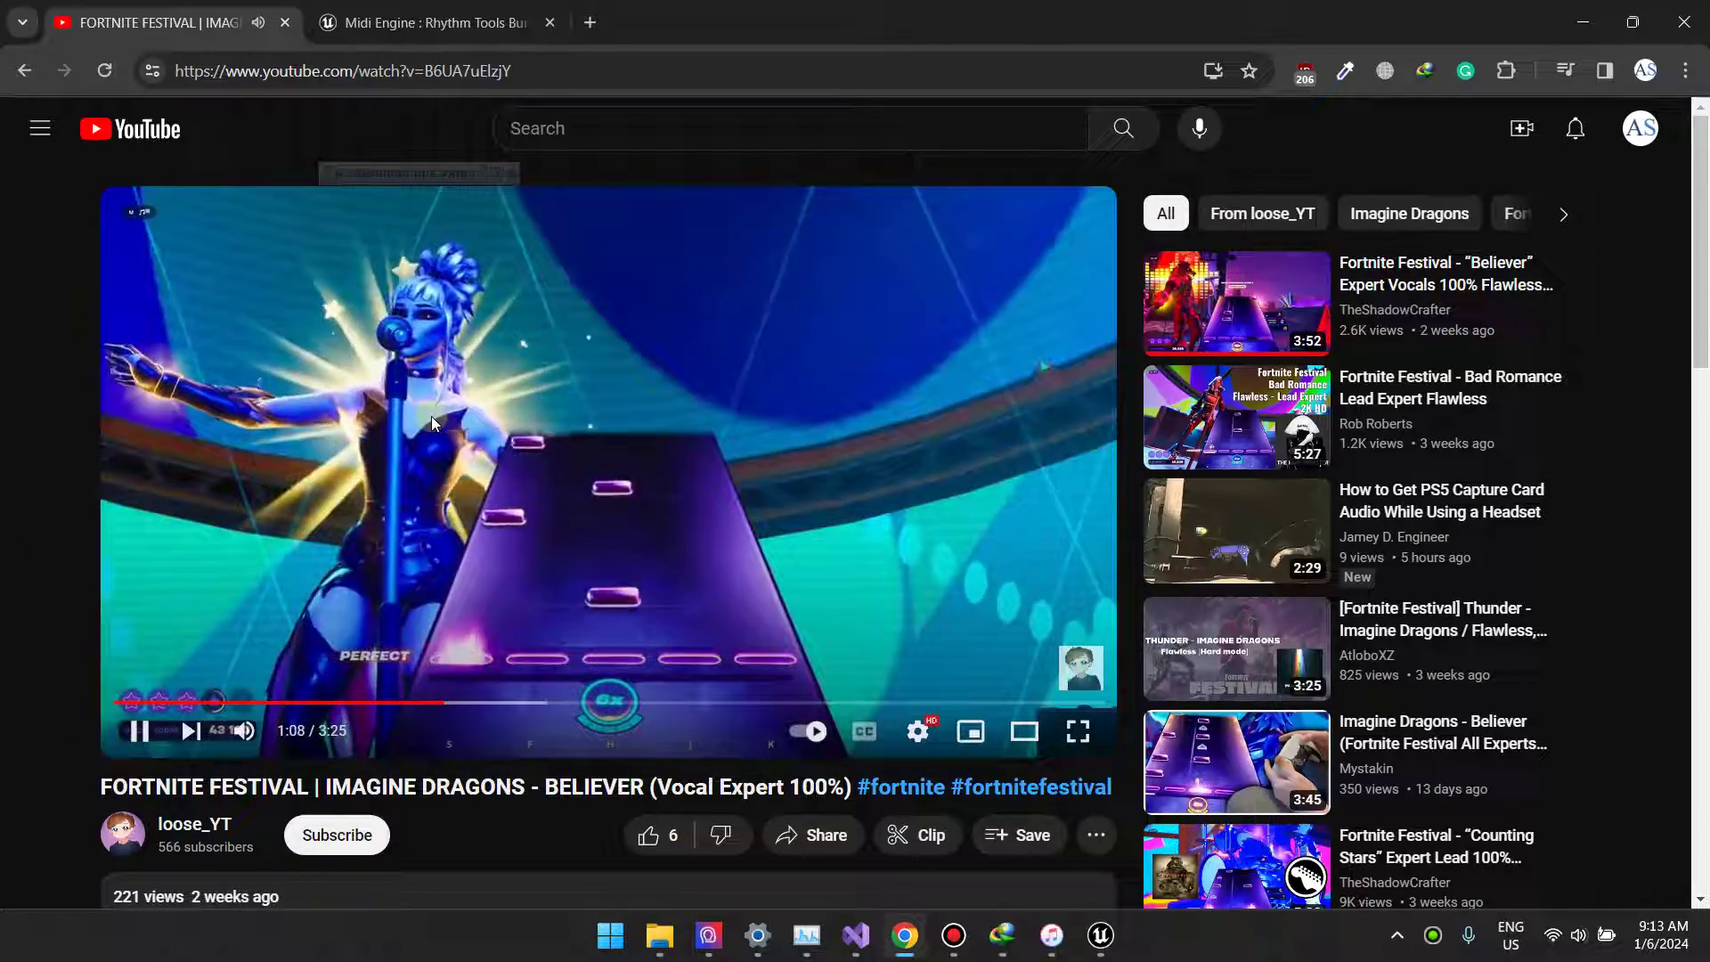
click(632, 561)
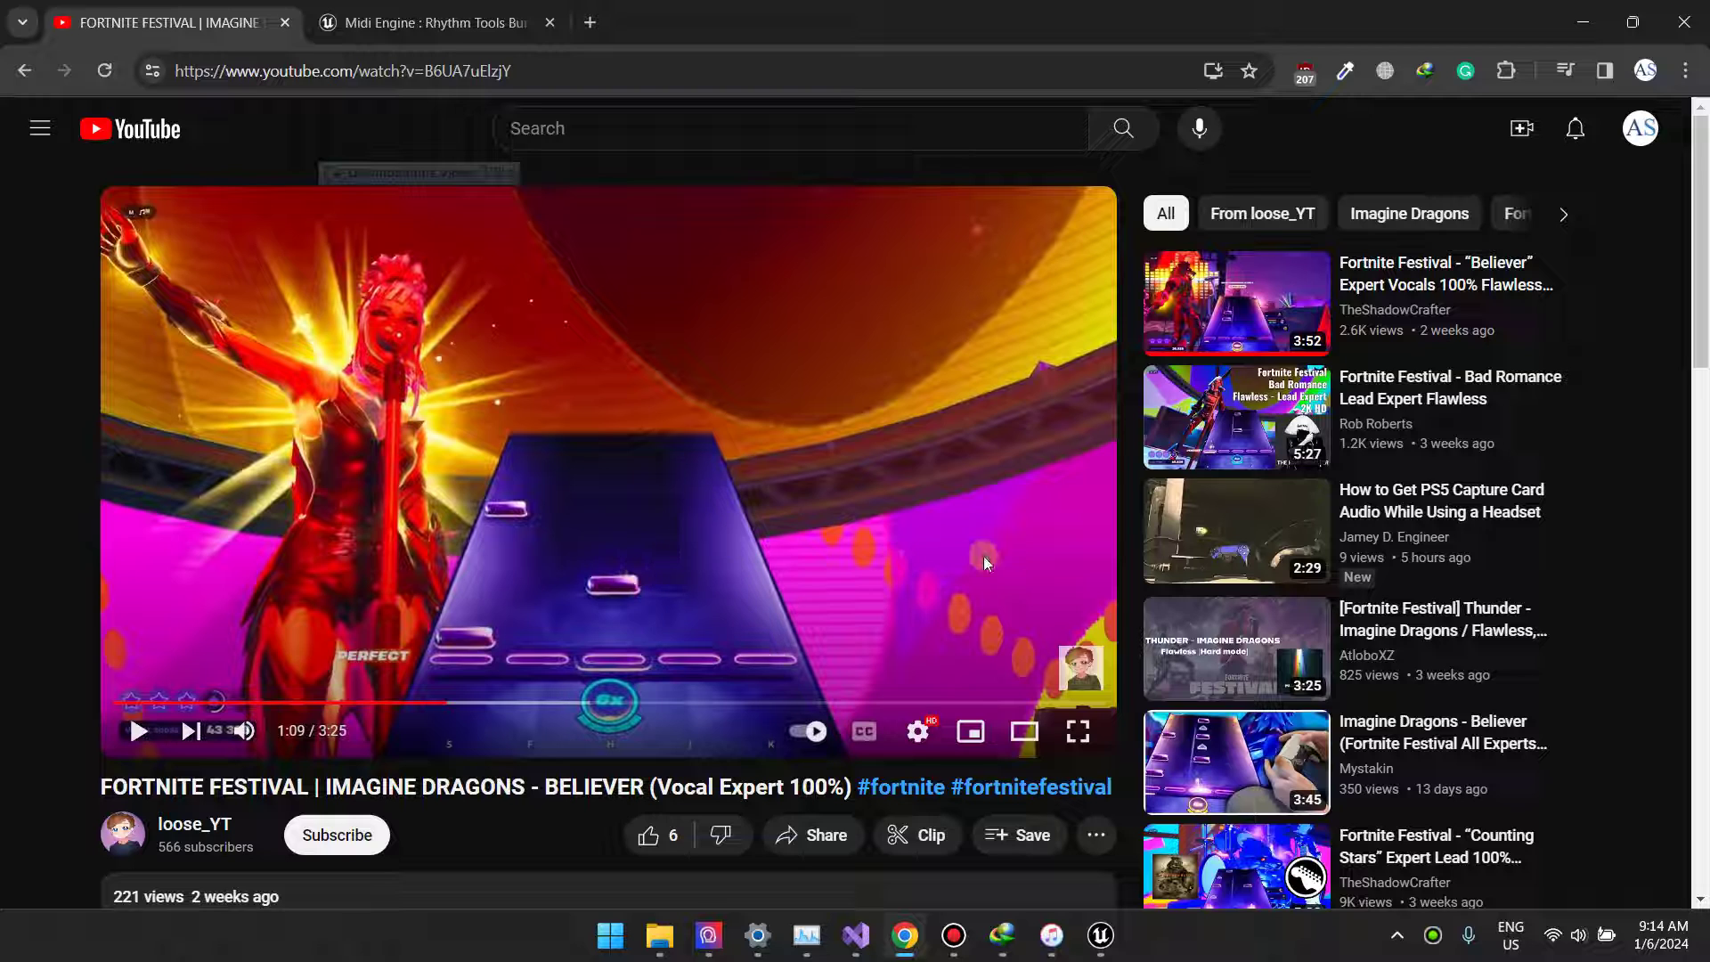
click(1101, 935)
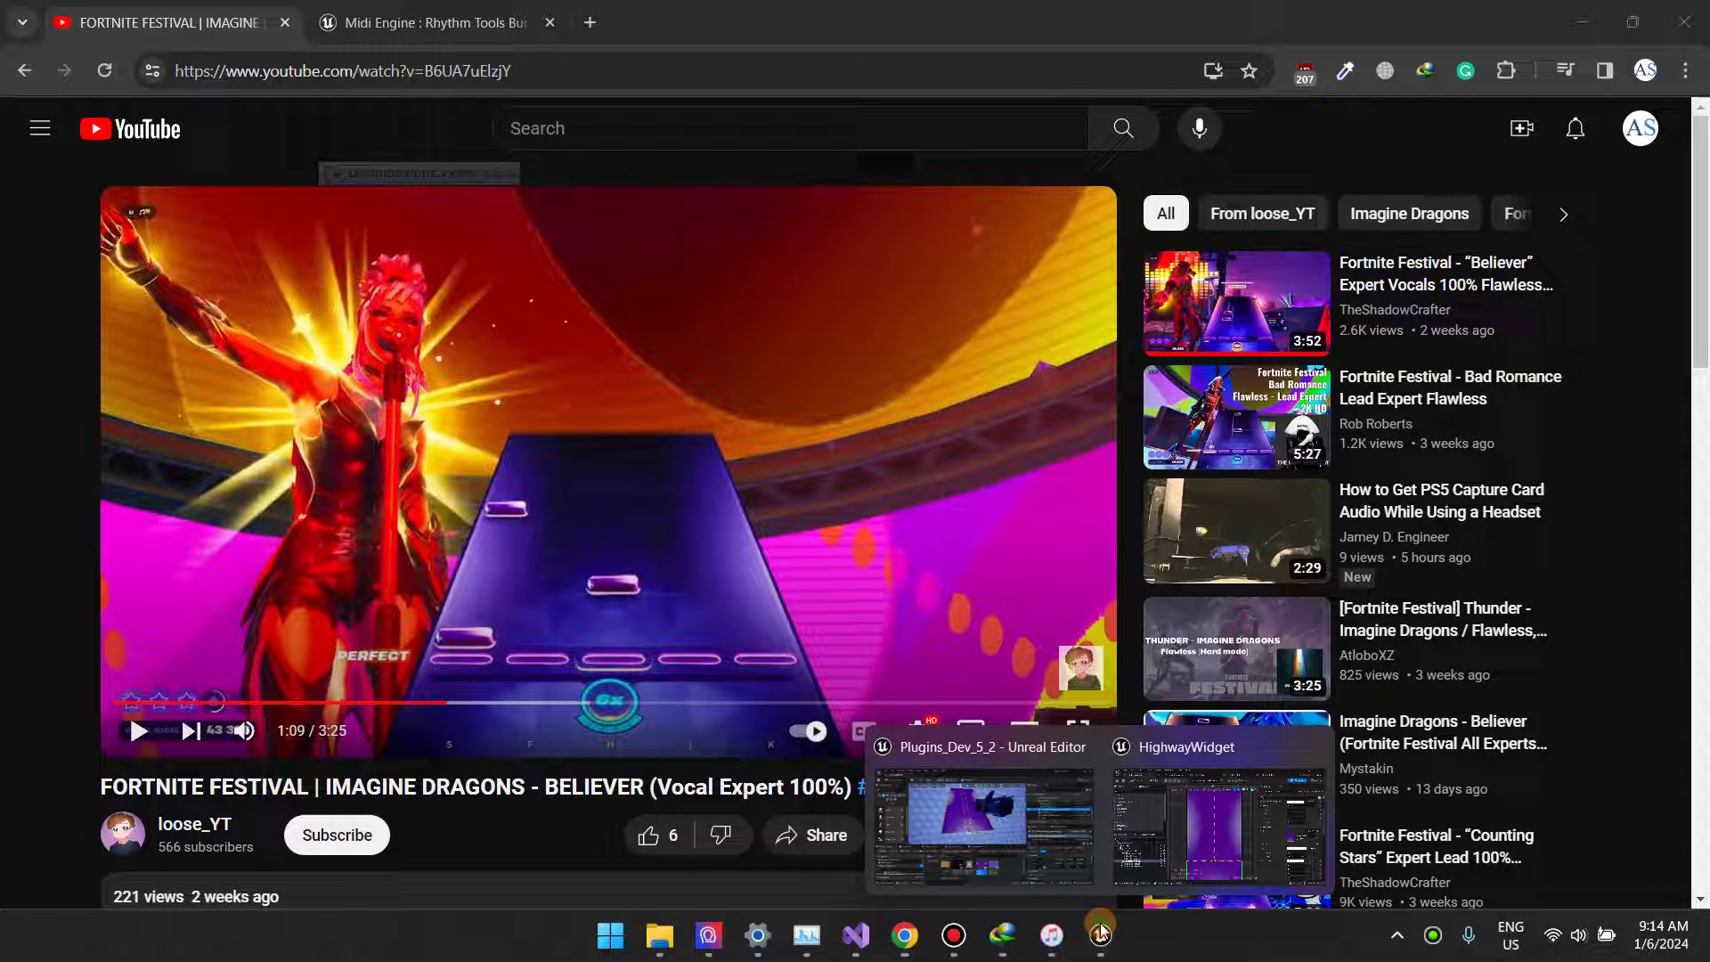
click(1027, 810)
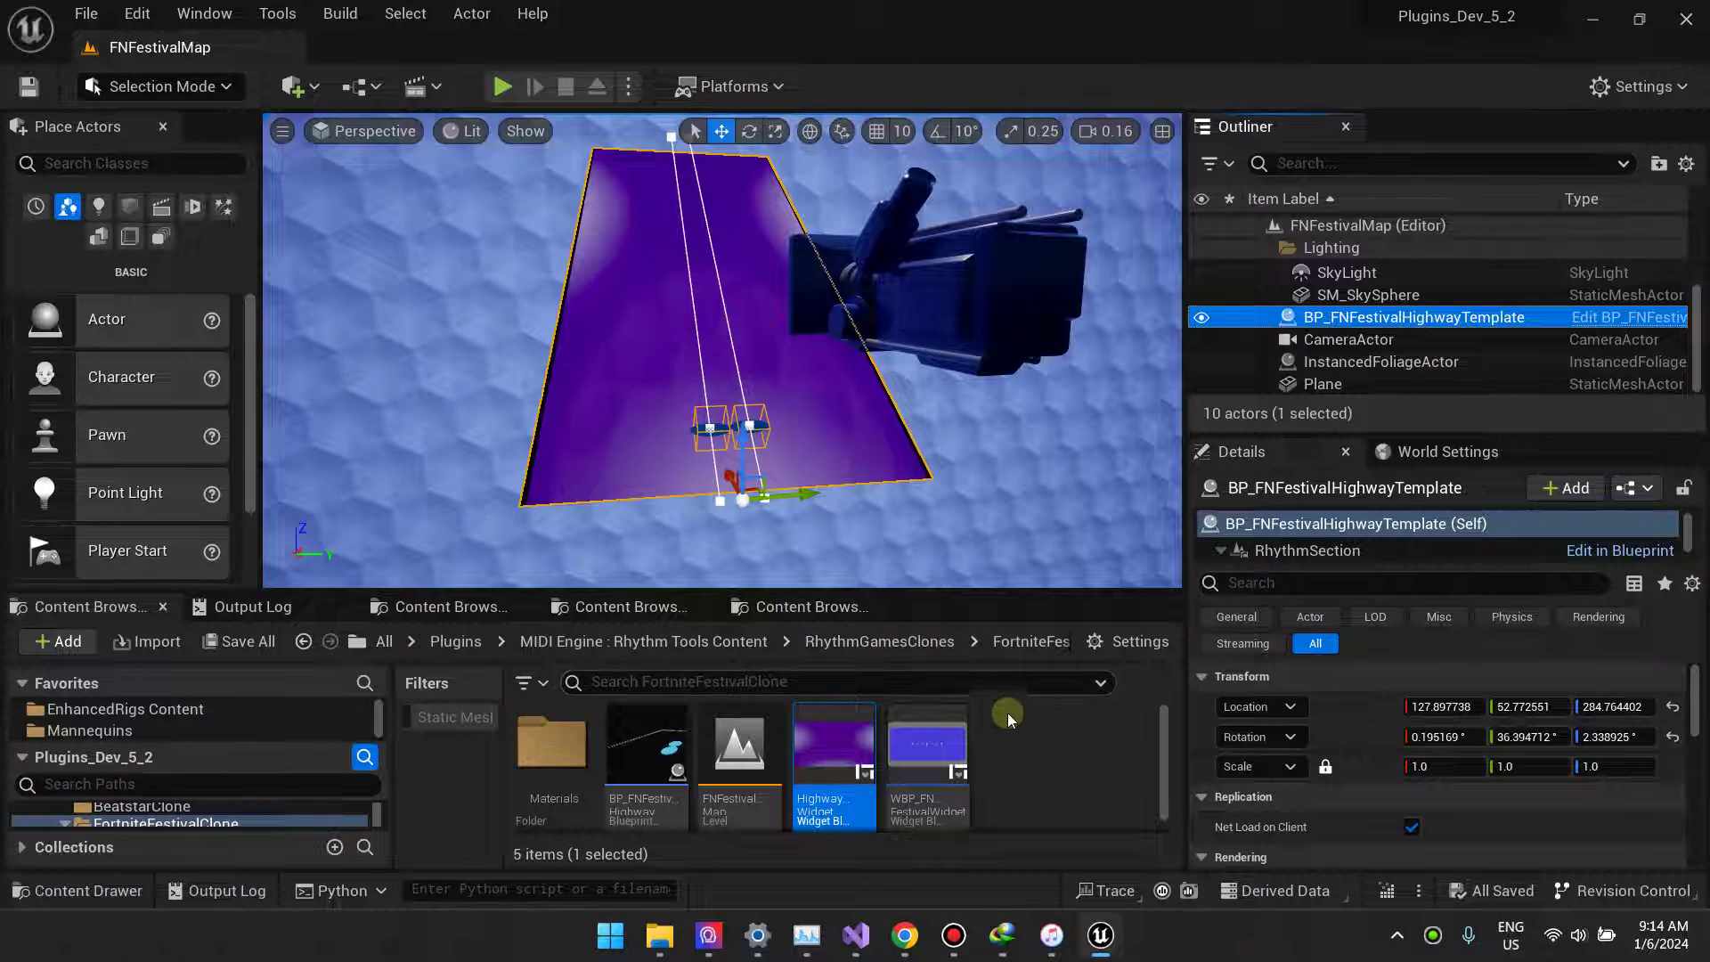
- Minimize the HighwayWidget editor, open Materials > HighwayPlaneMats, and enlarge the asset panel
mouse_move(1101, 935)
click(1193, 837)
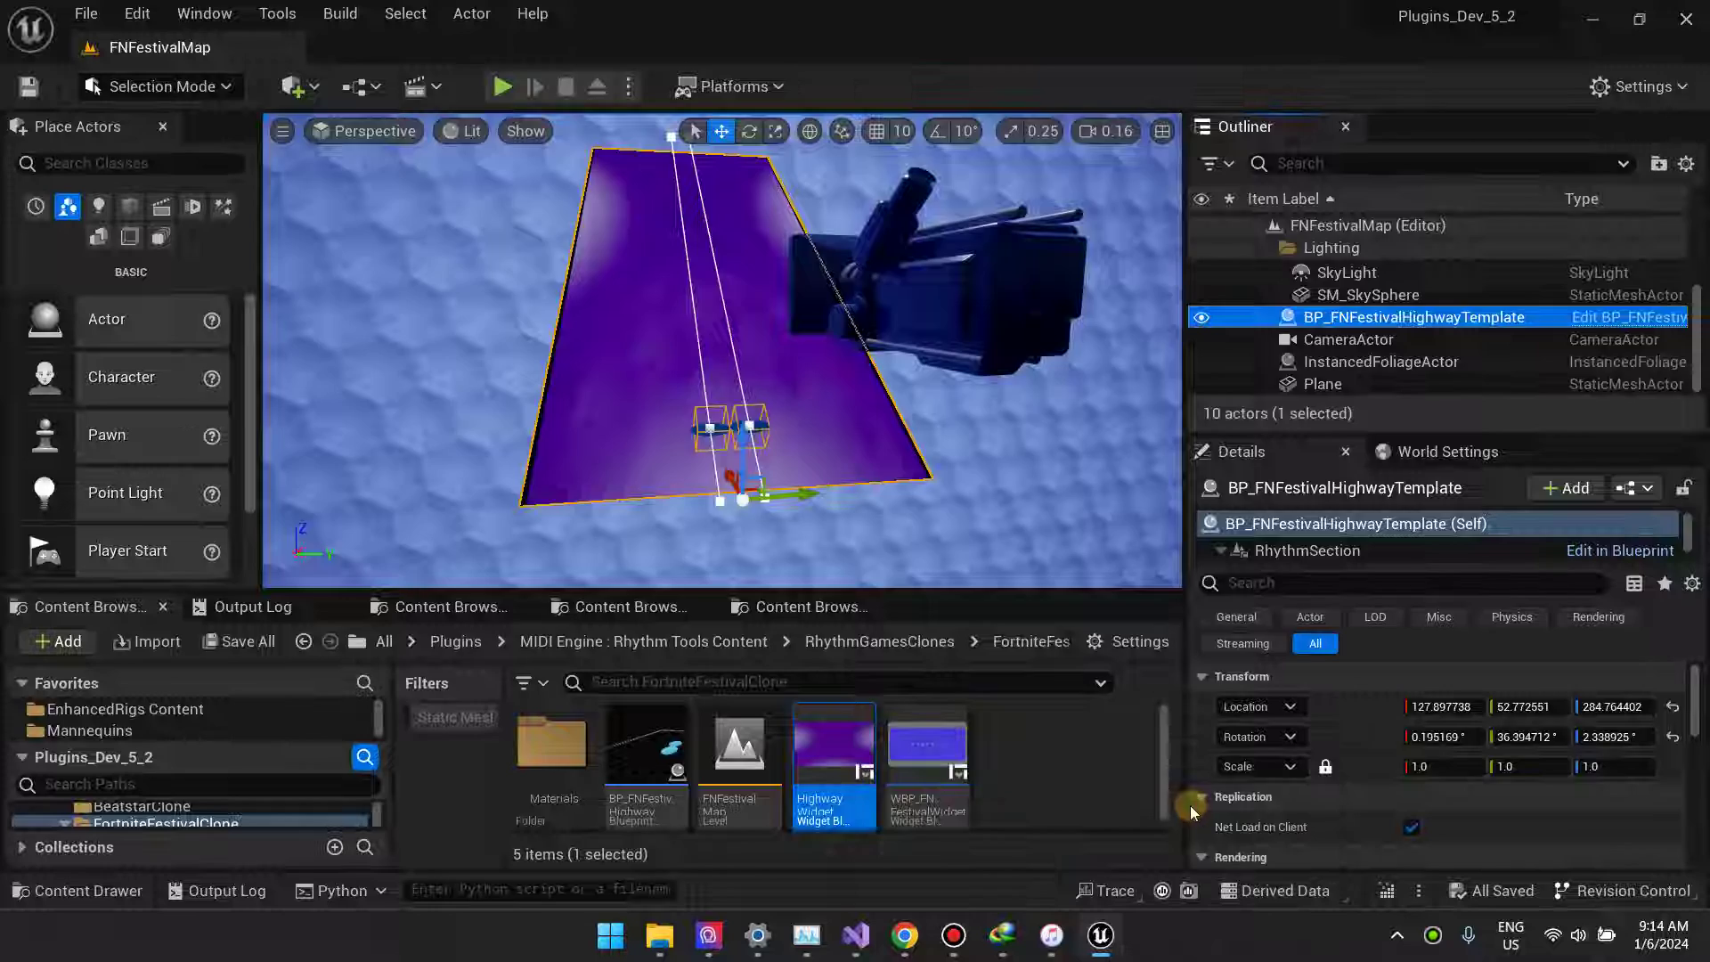
scroll(894, 548, down, 1)
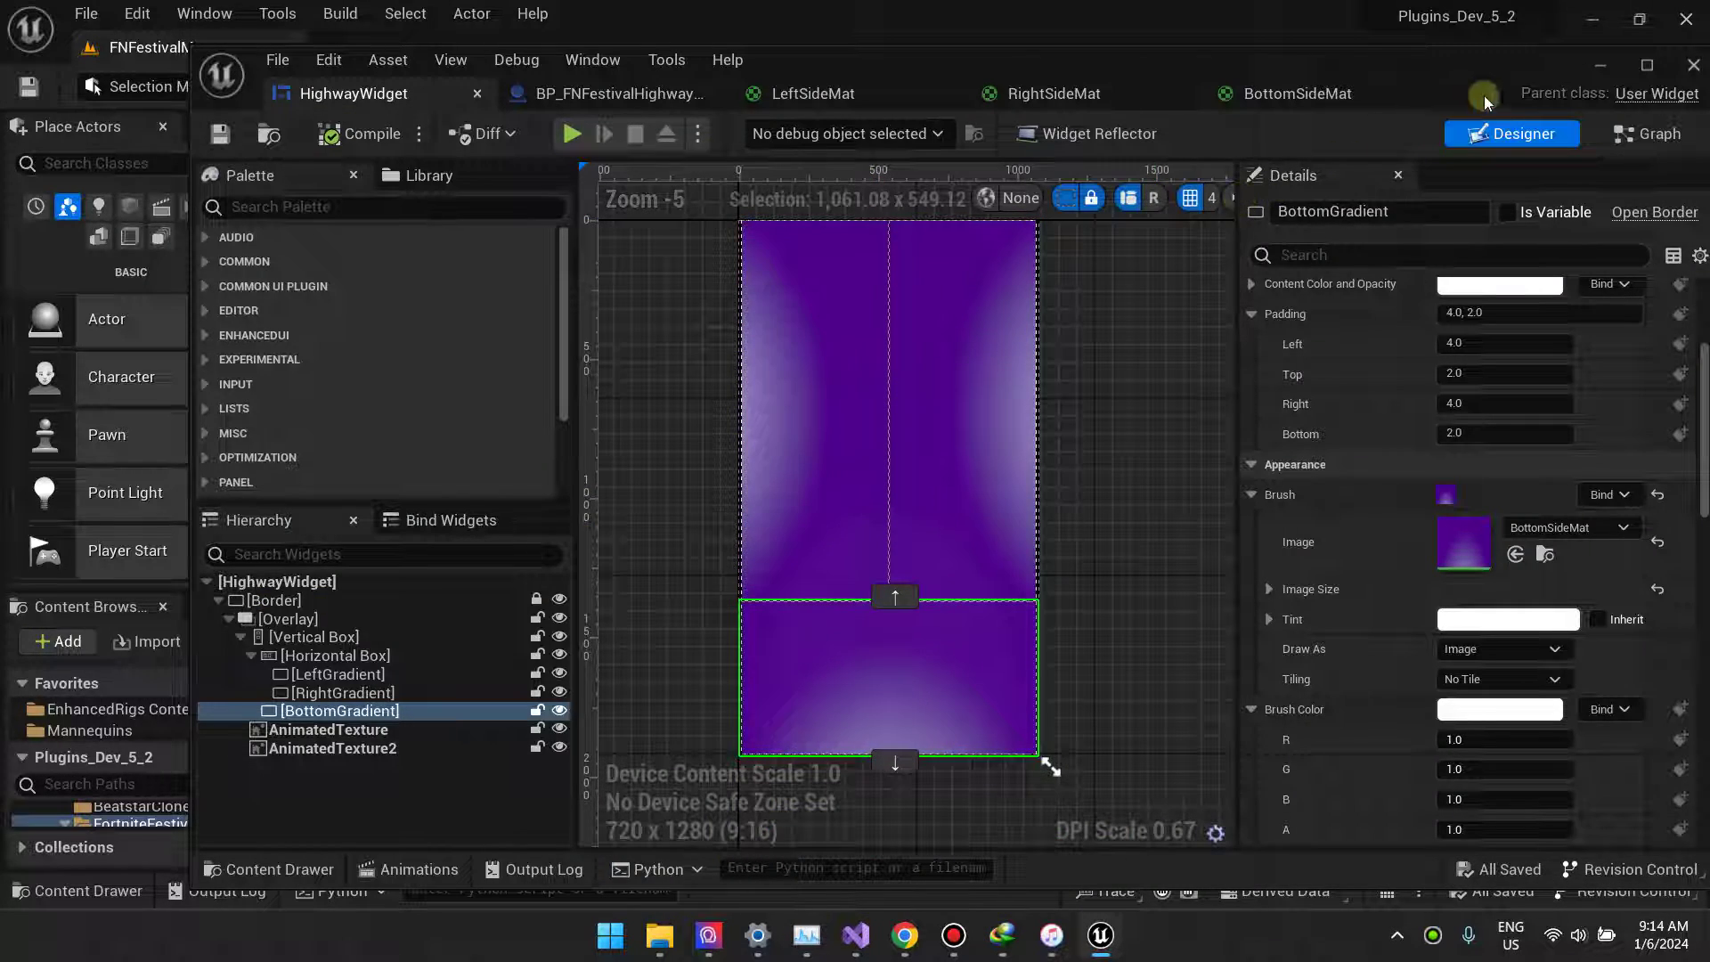
click(1595, 67)
double_click(557, 770)
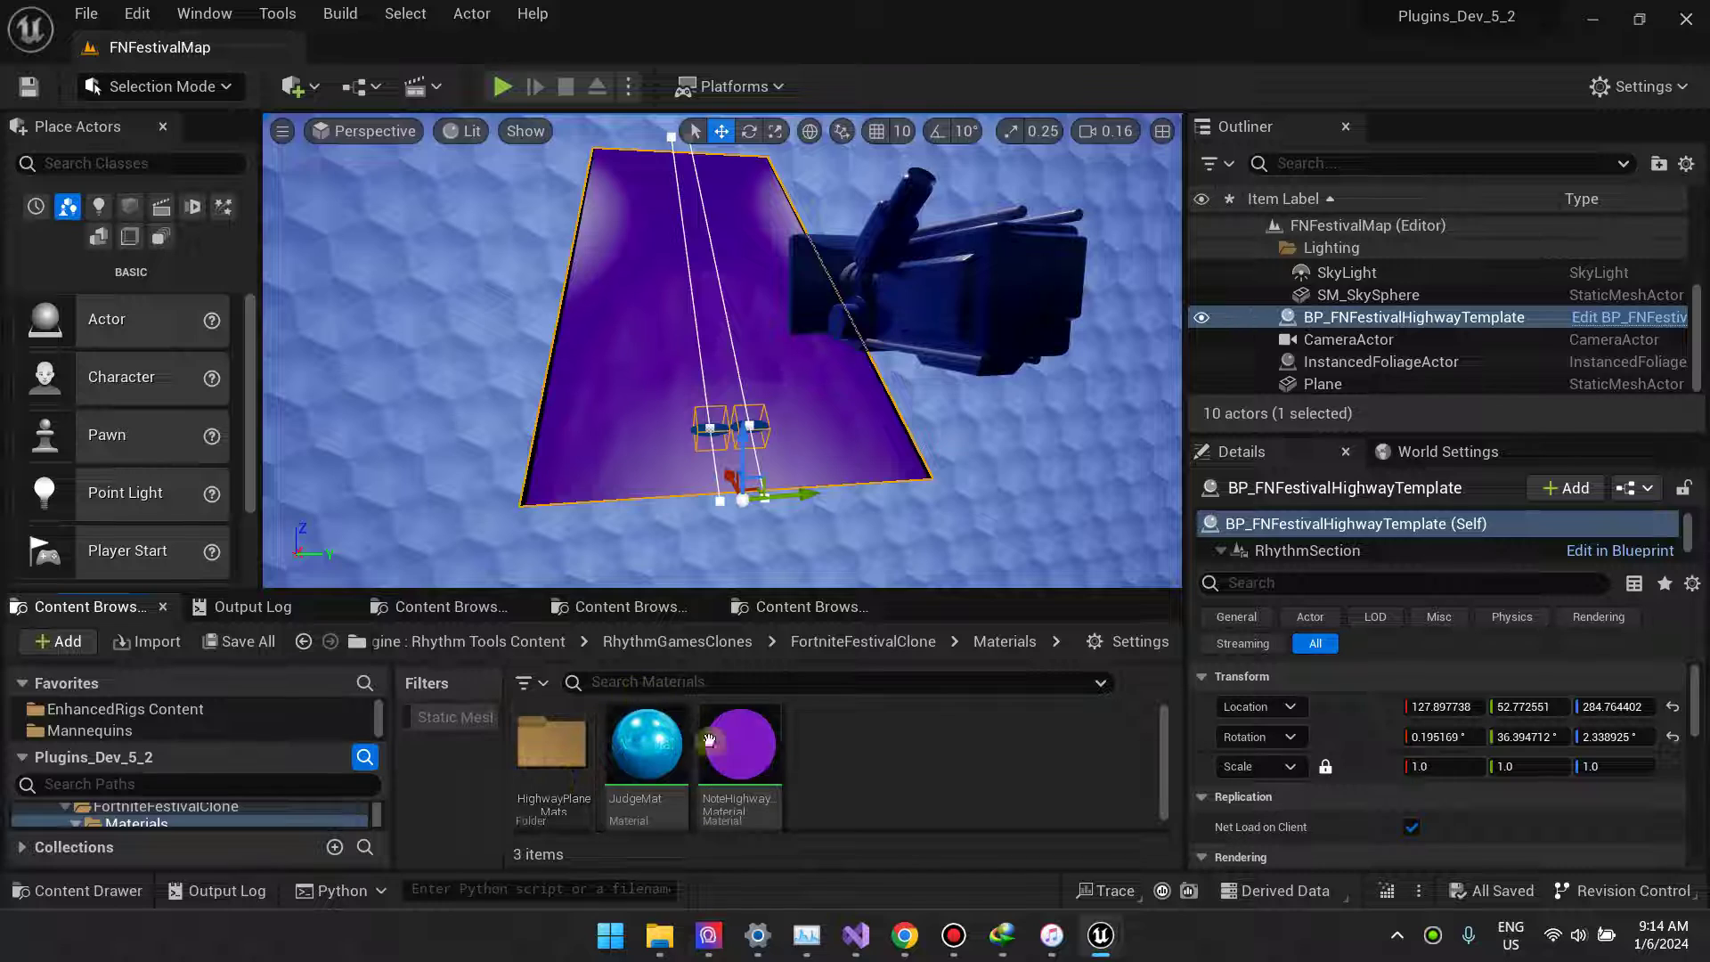
double_click(565, 784)
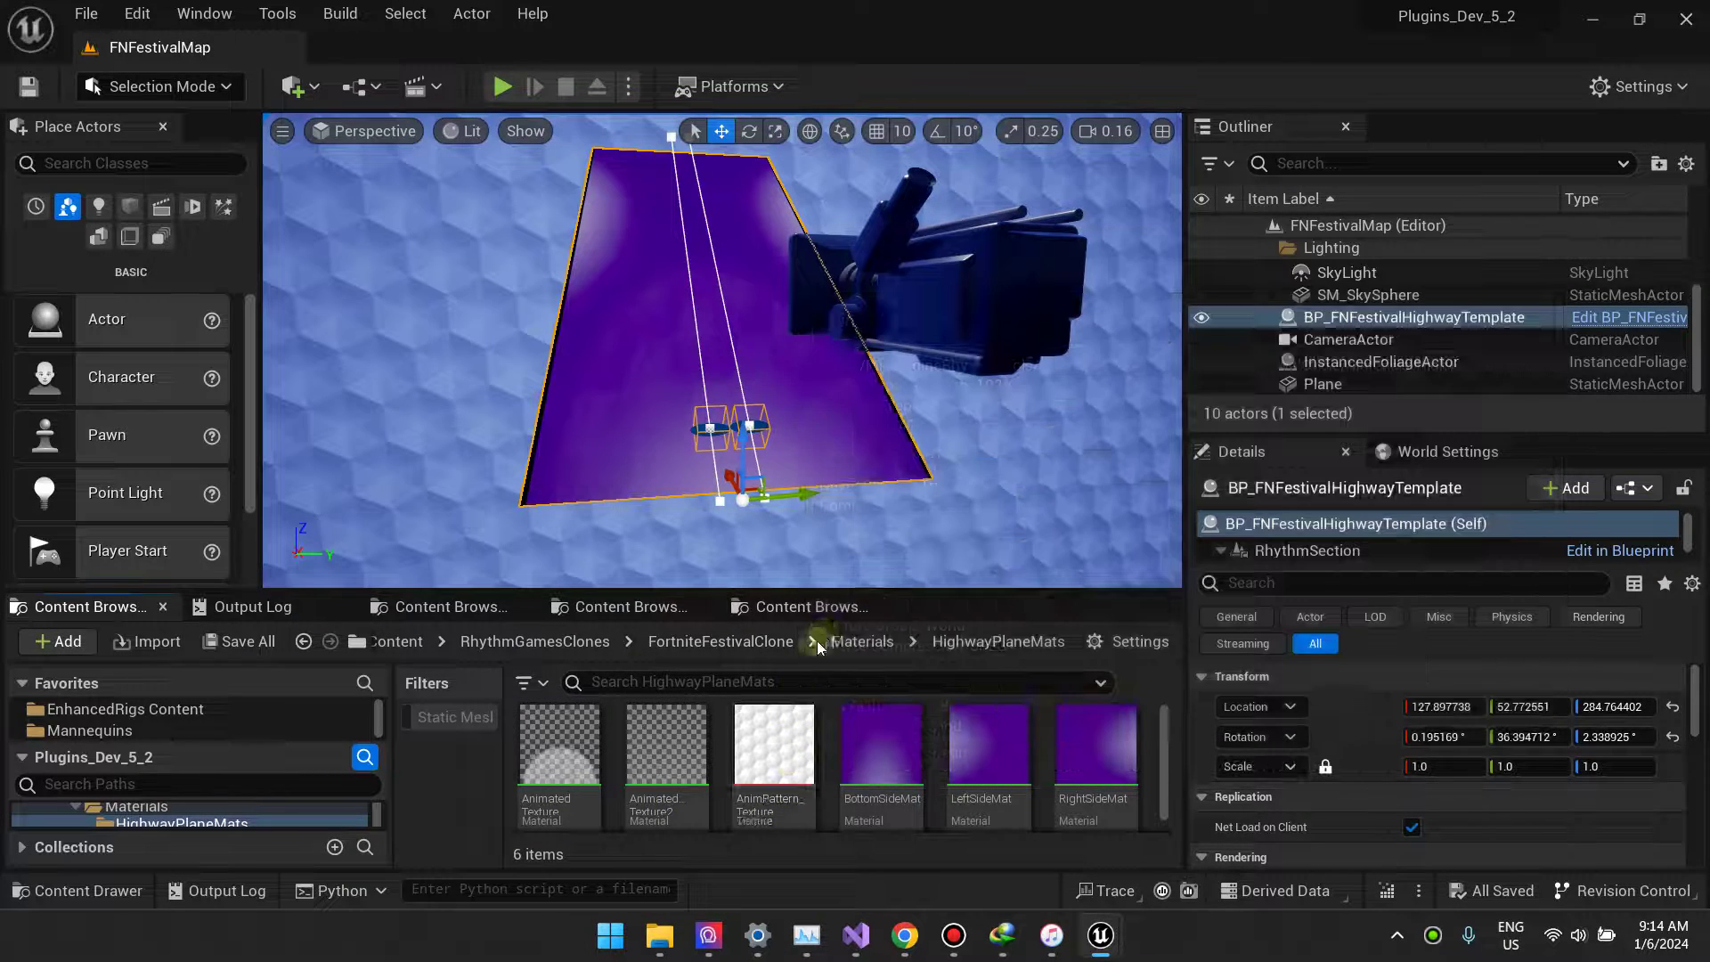
drag(858, 590, 857, 511)
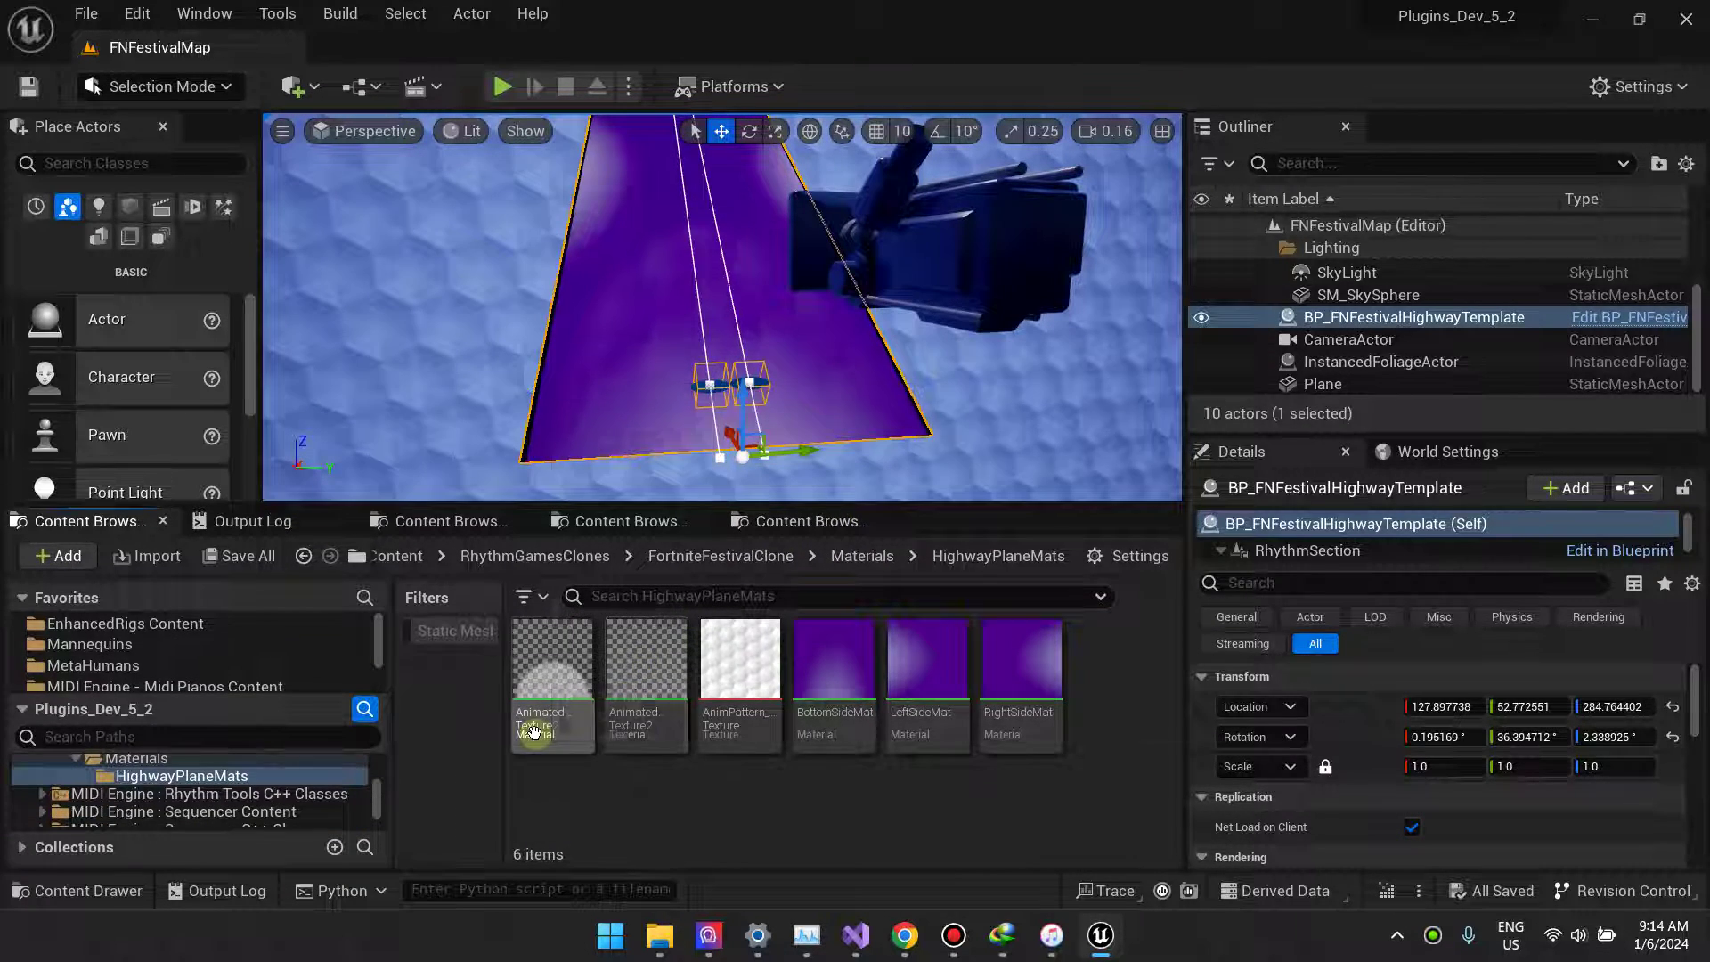
- Open the AnimatedTexture material and inspect the Panner node's speed, nudging it slightly upward
double_click(586, 752)
scroll(840, 409, down, 7)
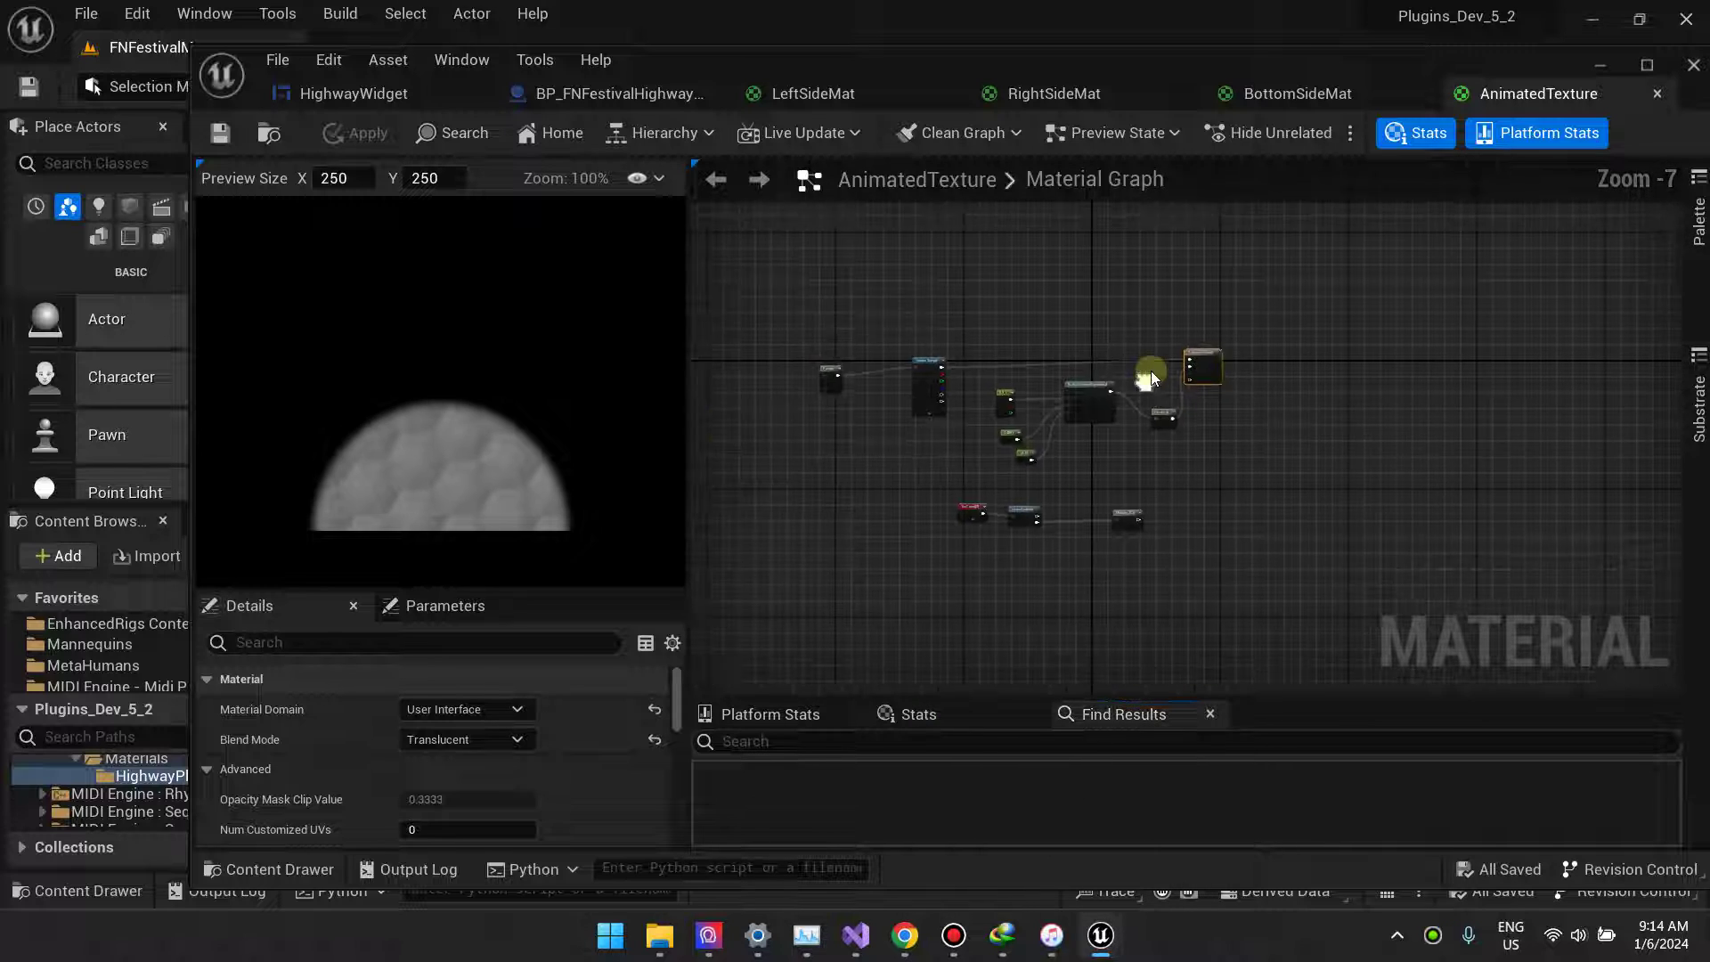
scroll(1049, 455, up, 7)
scroll(926, 410, down, 2)
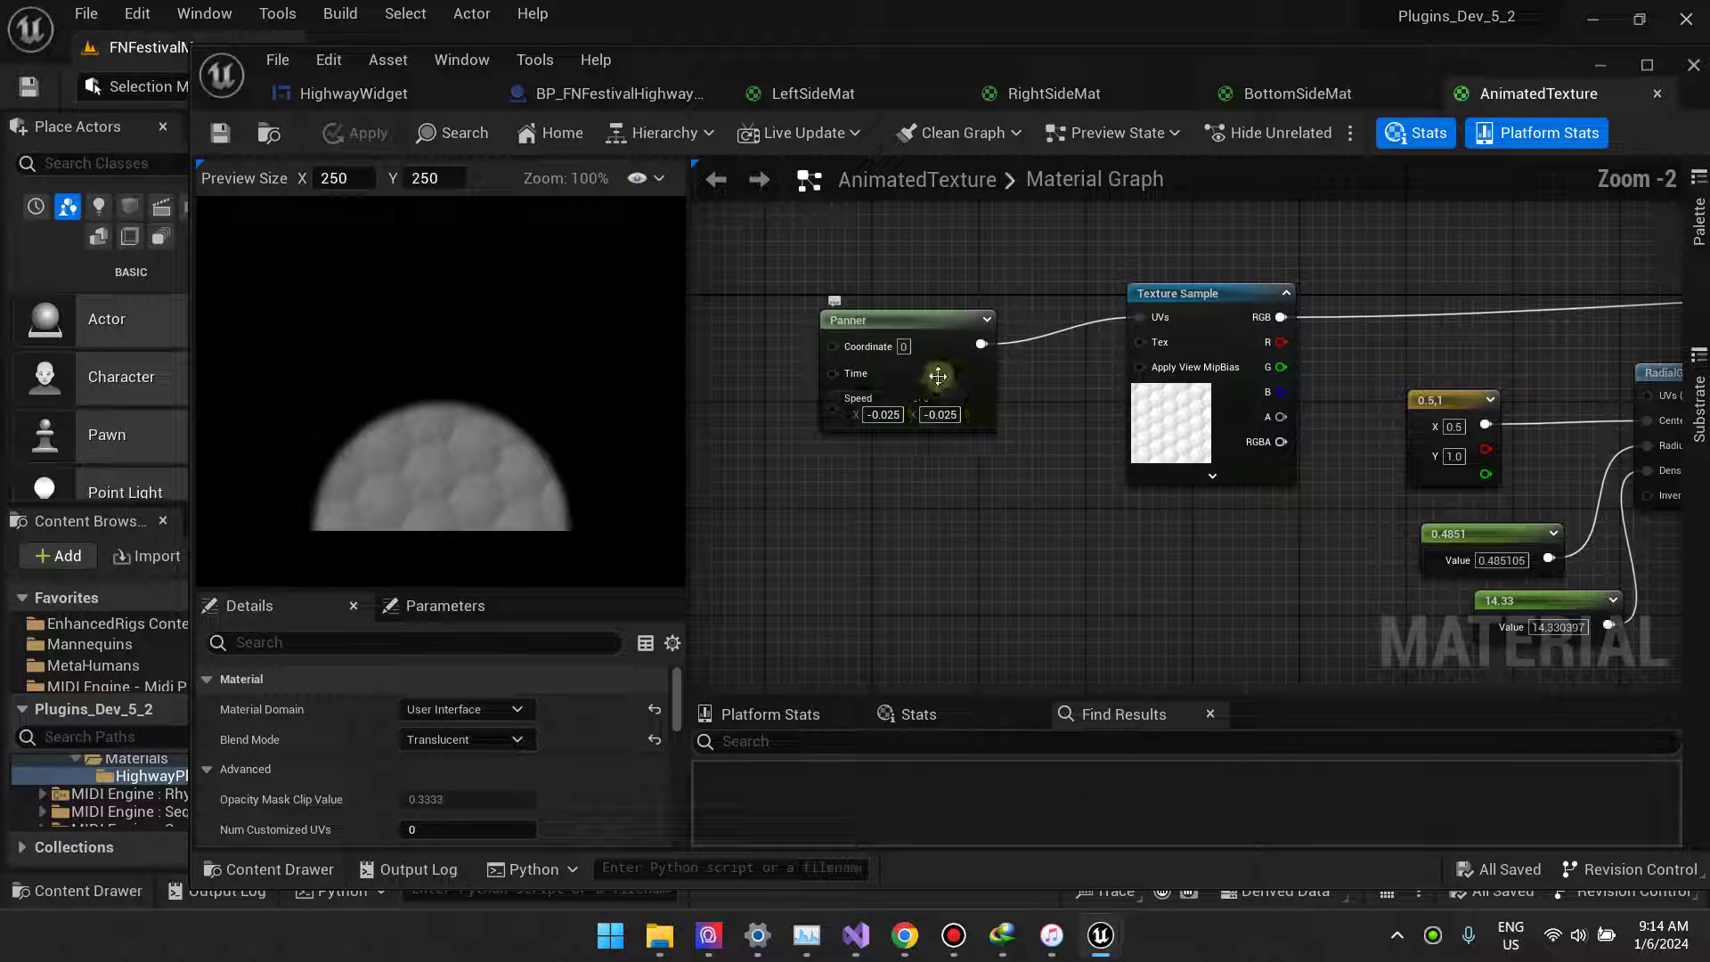
click(941, 327)
drag(941, 328, 941, 315)
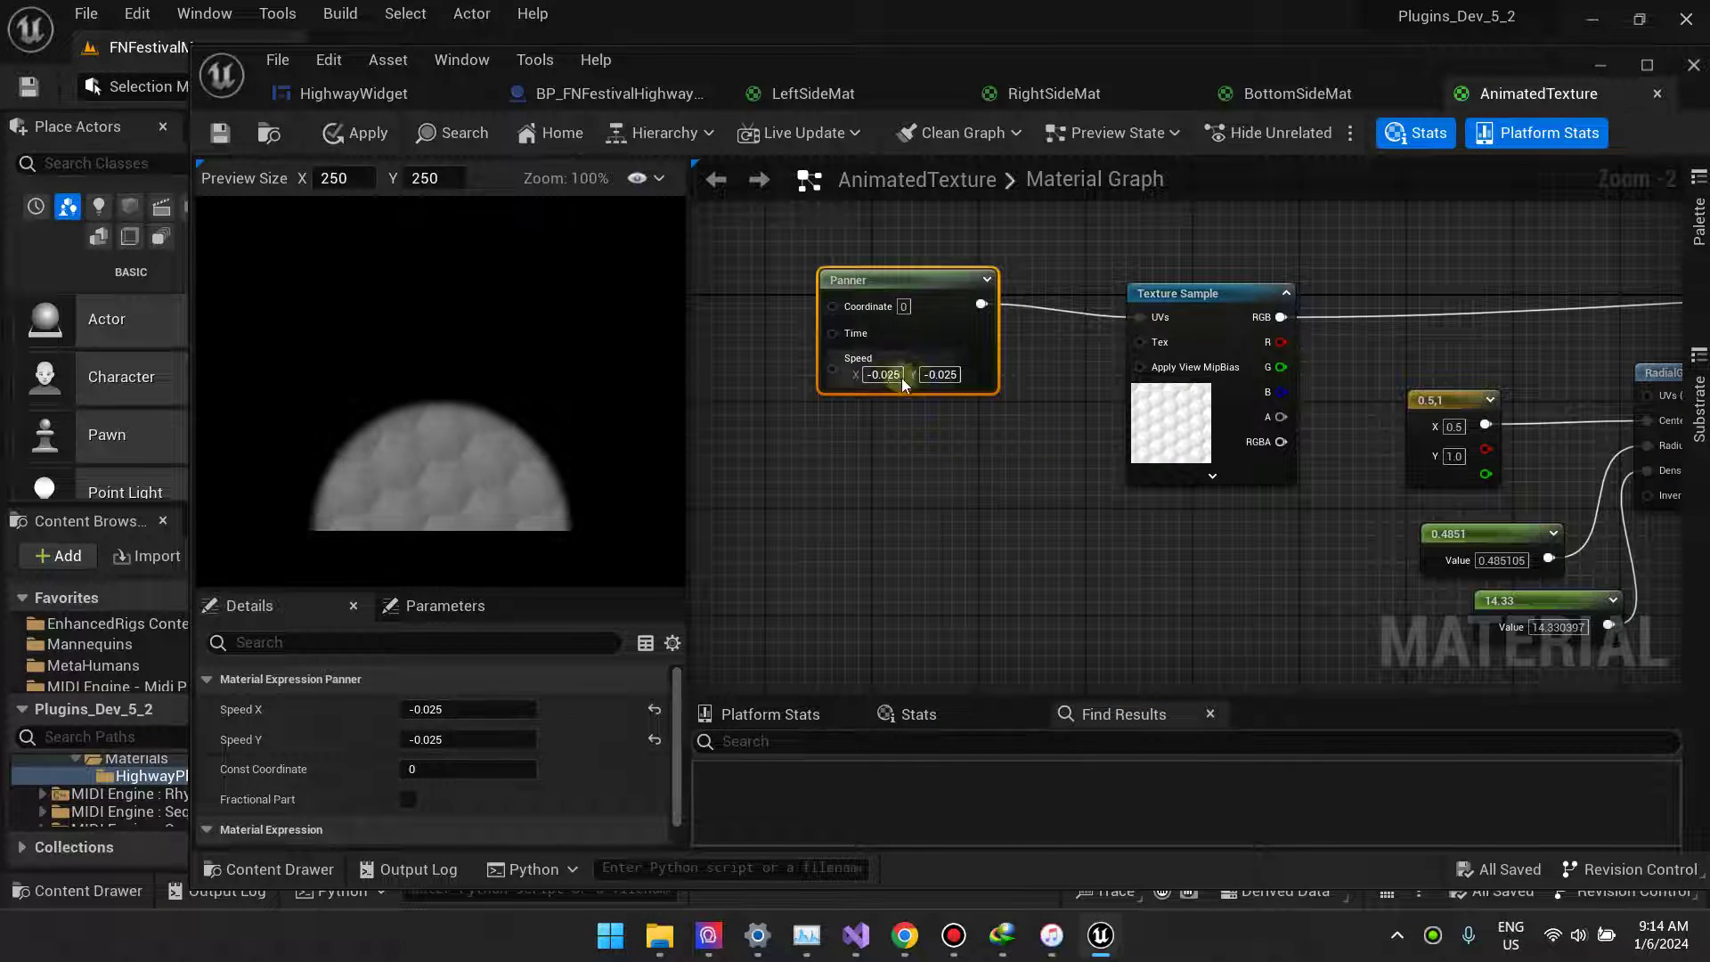
- Pan the AnimatedTexture graph to view the Texture Sample, RadialGradientExponential and output nodes
scroll(978, 439, down, 1)
right_drag(1316, 440, 969, 365)
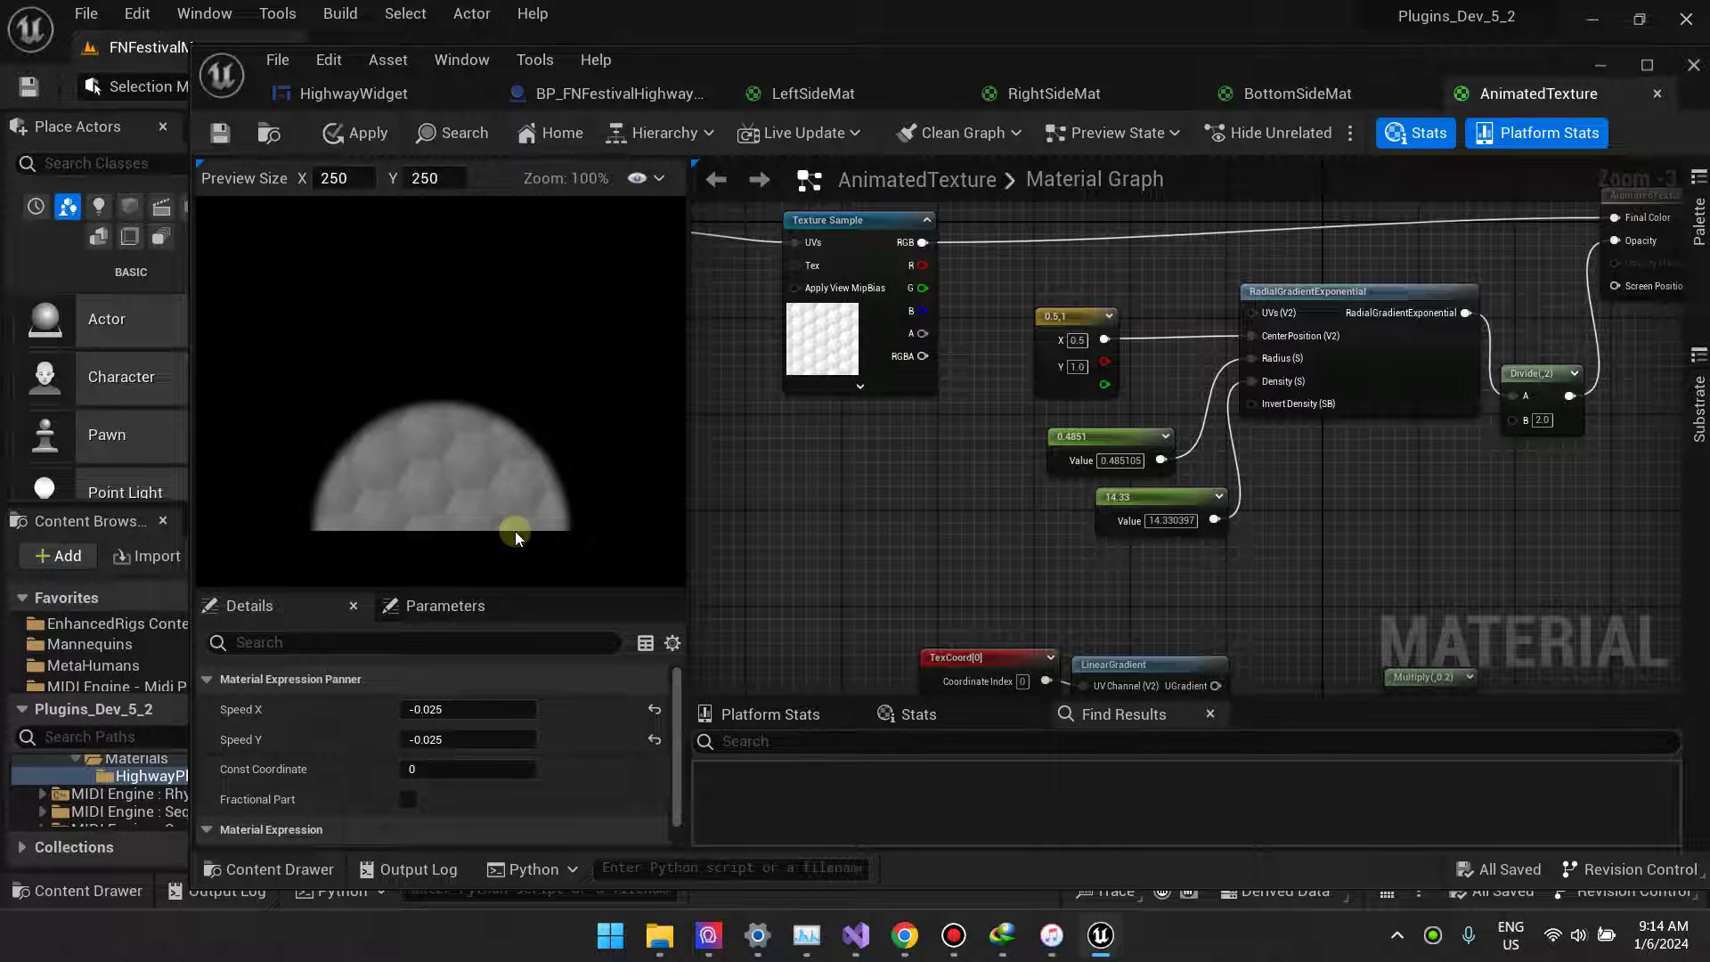
right_drag(1260, 451, 922, 575)
scroll(1229, 445, up, 1)
scroll(1167, 570, up, 2)
scroll(1176, 433, down, 2)
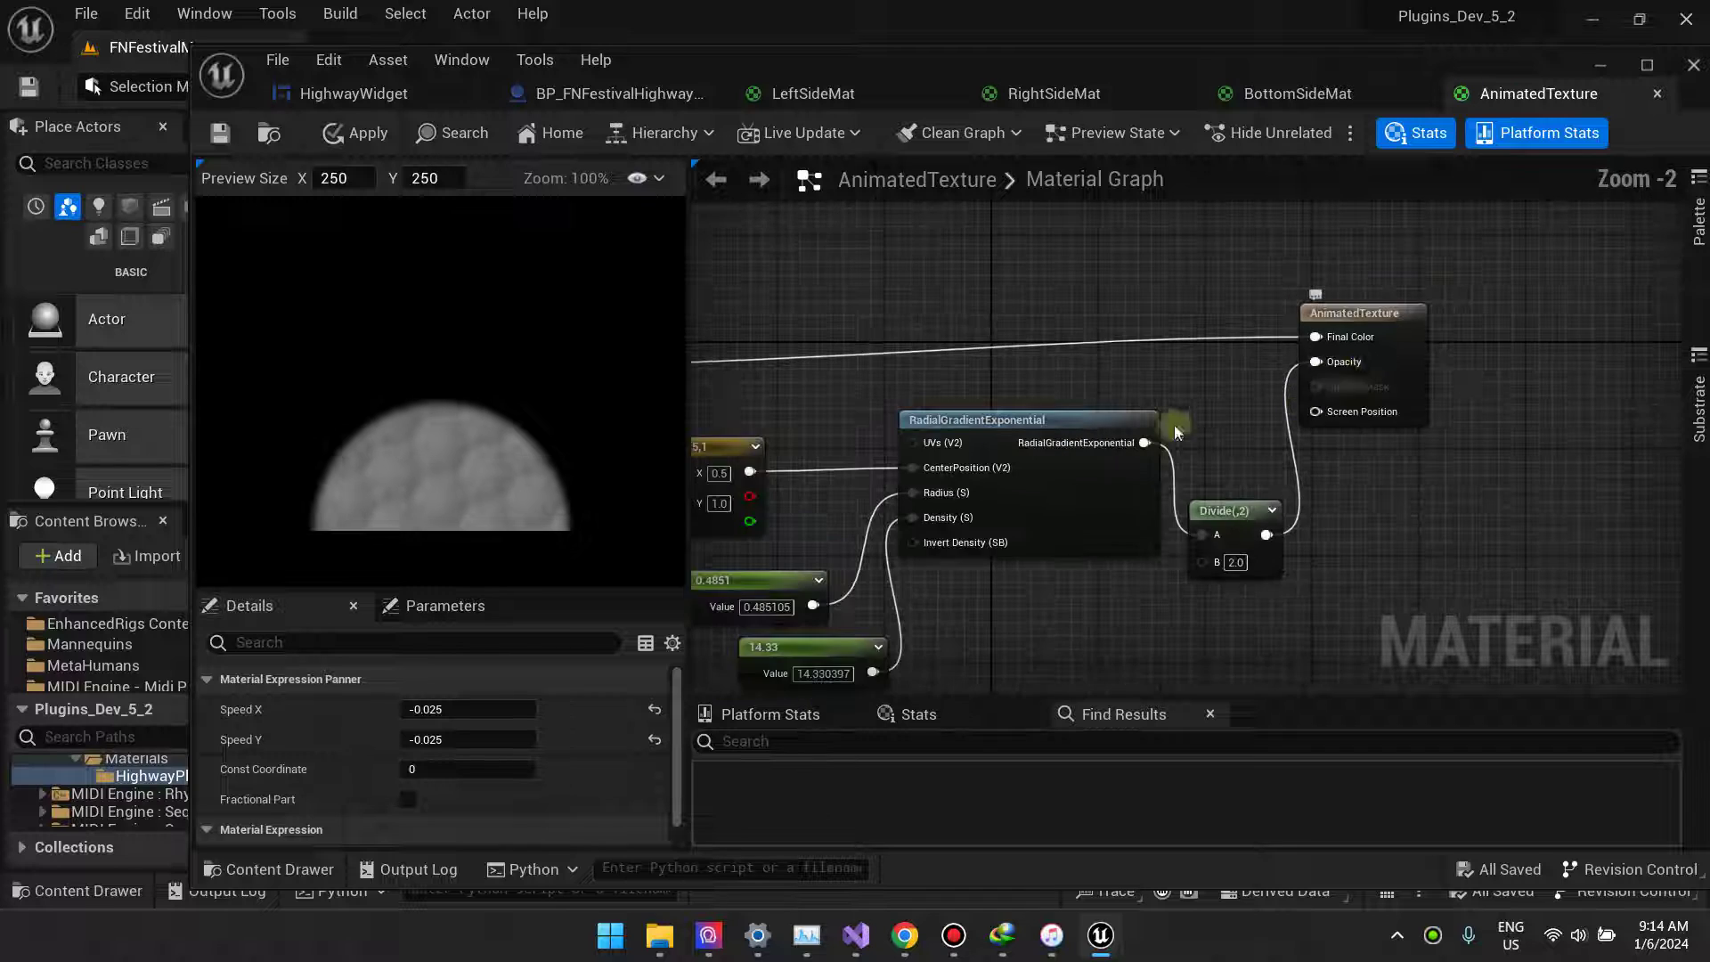
right_drag(1175, 433, 1394, 285)
right_drag(1060, 349, 718, 388)
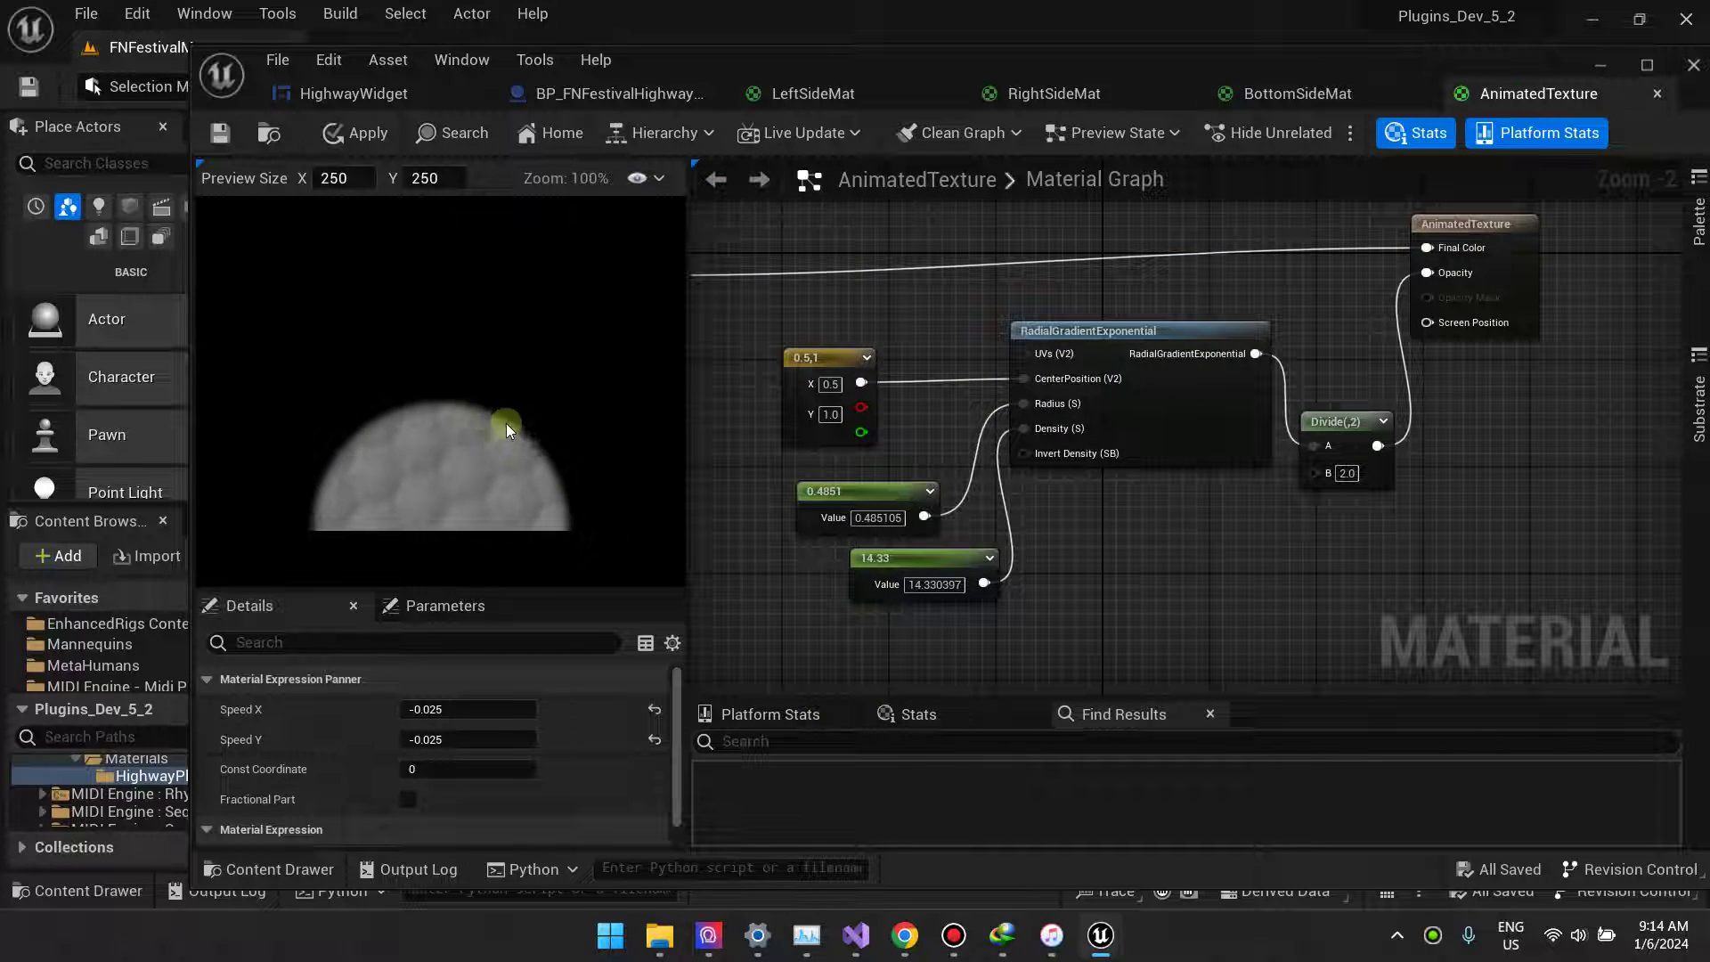
- Minimize the material editor to compare against the Fortnite Festival reference video, then return to Unreal
click(1594, 68)
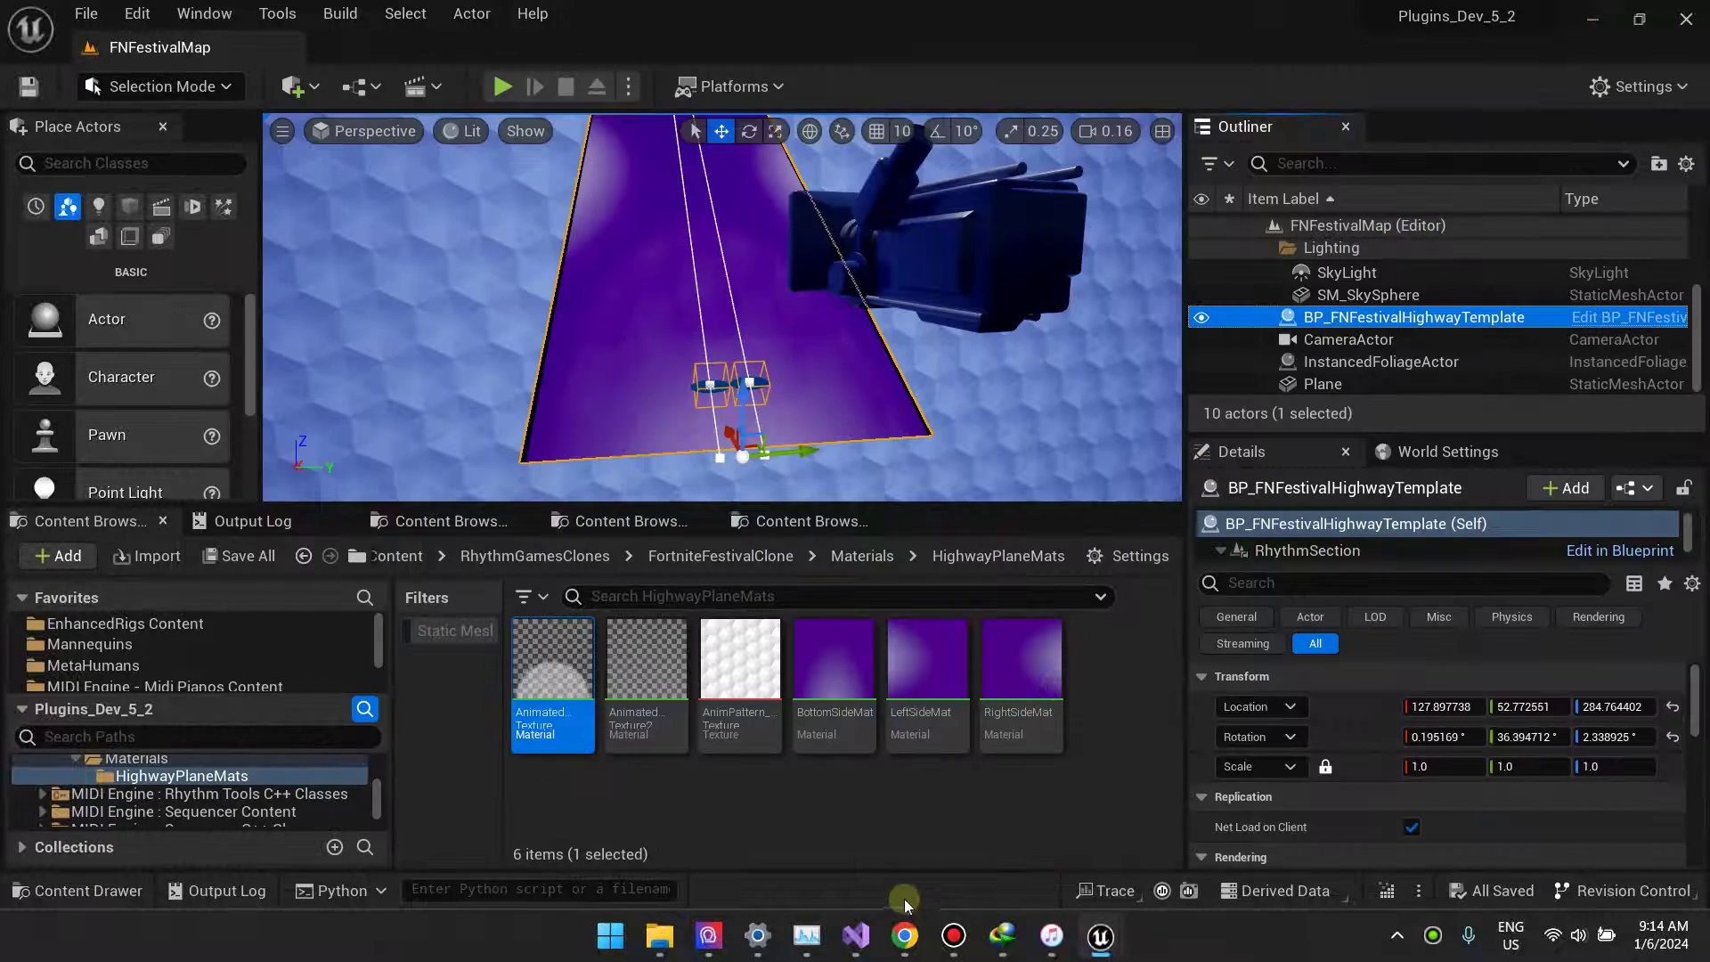
click(905, 934)
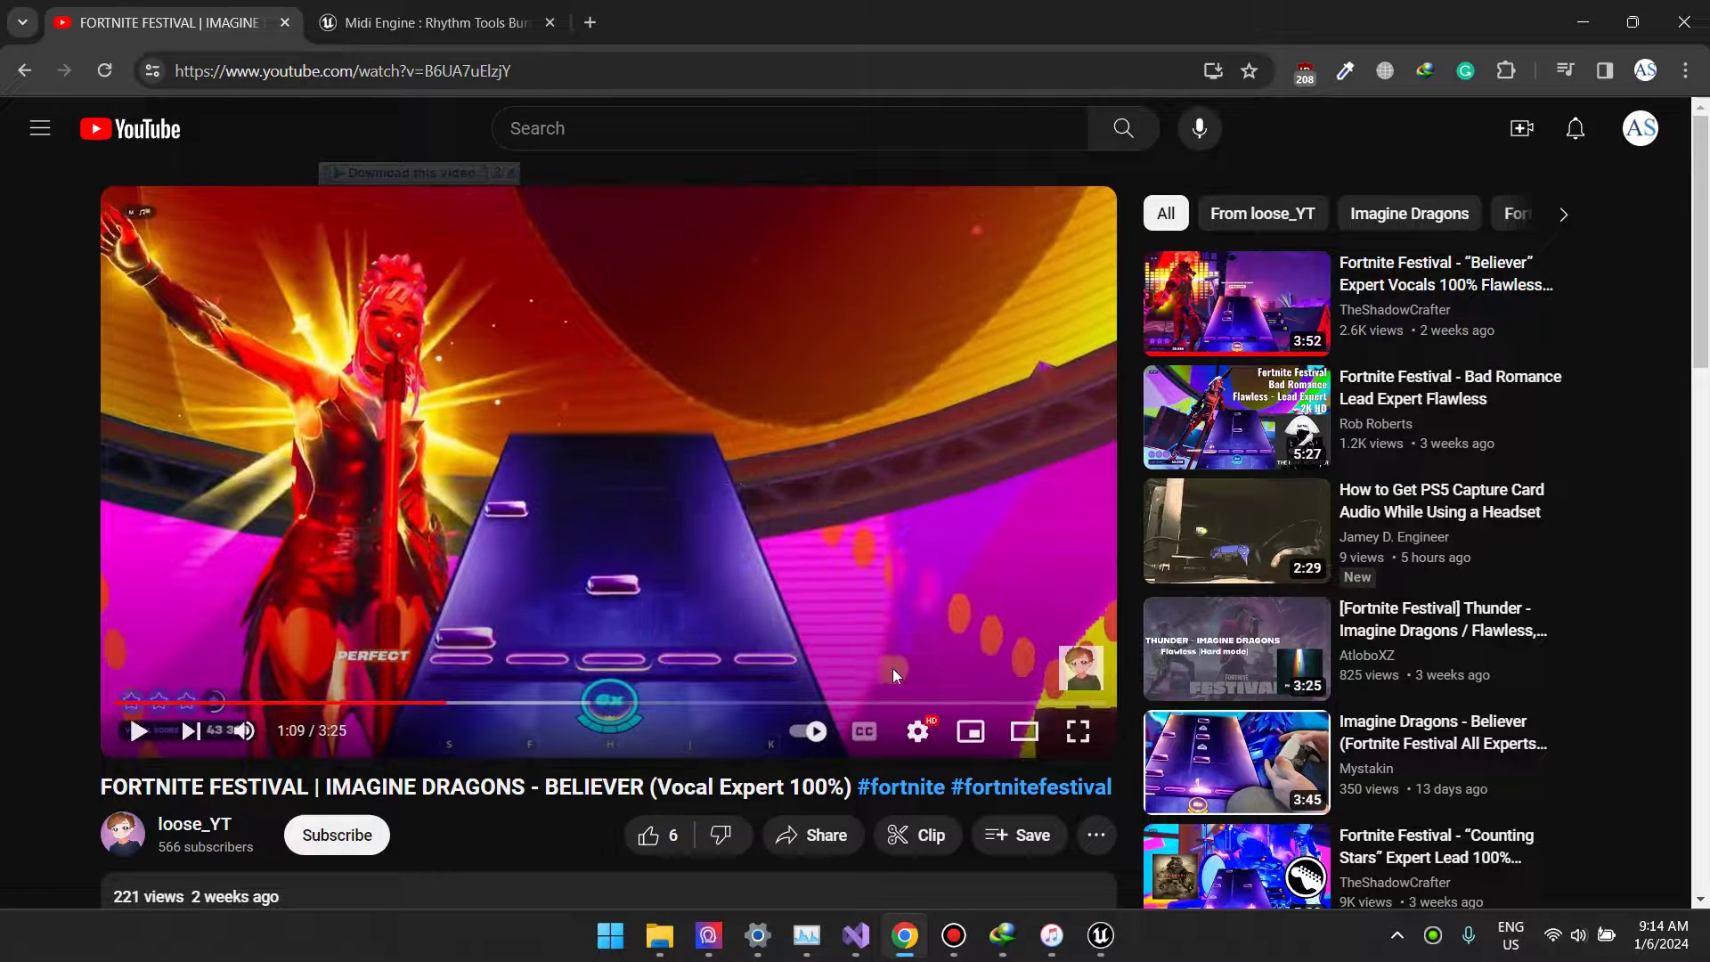
click(1101, 934)
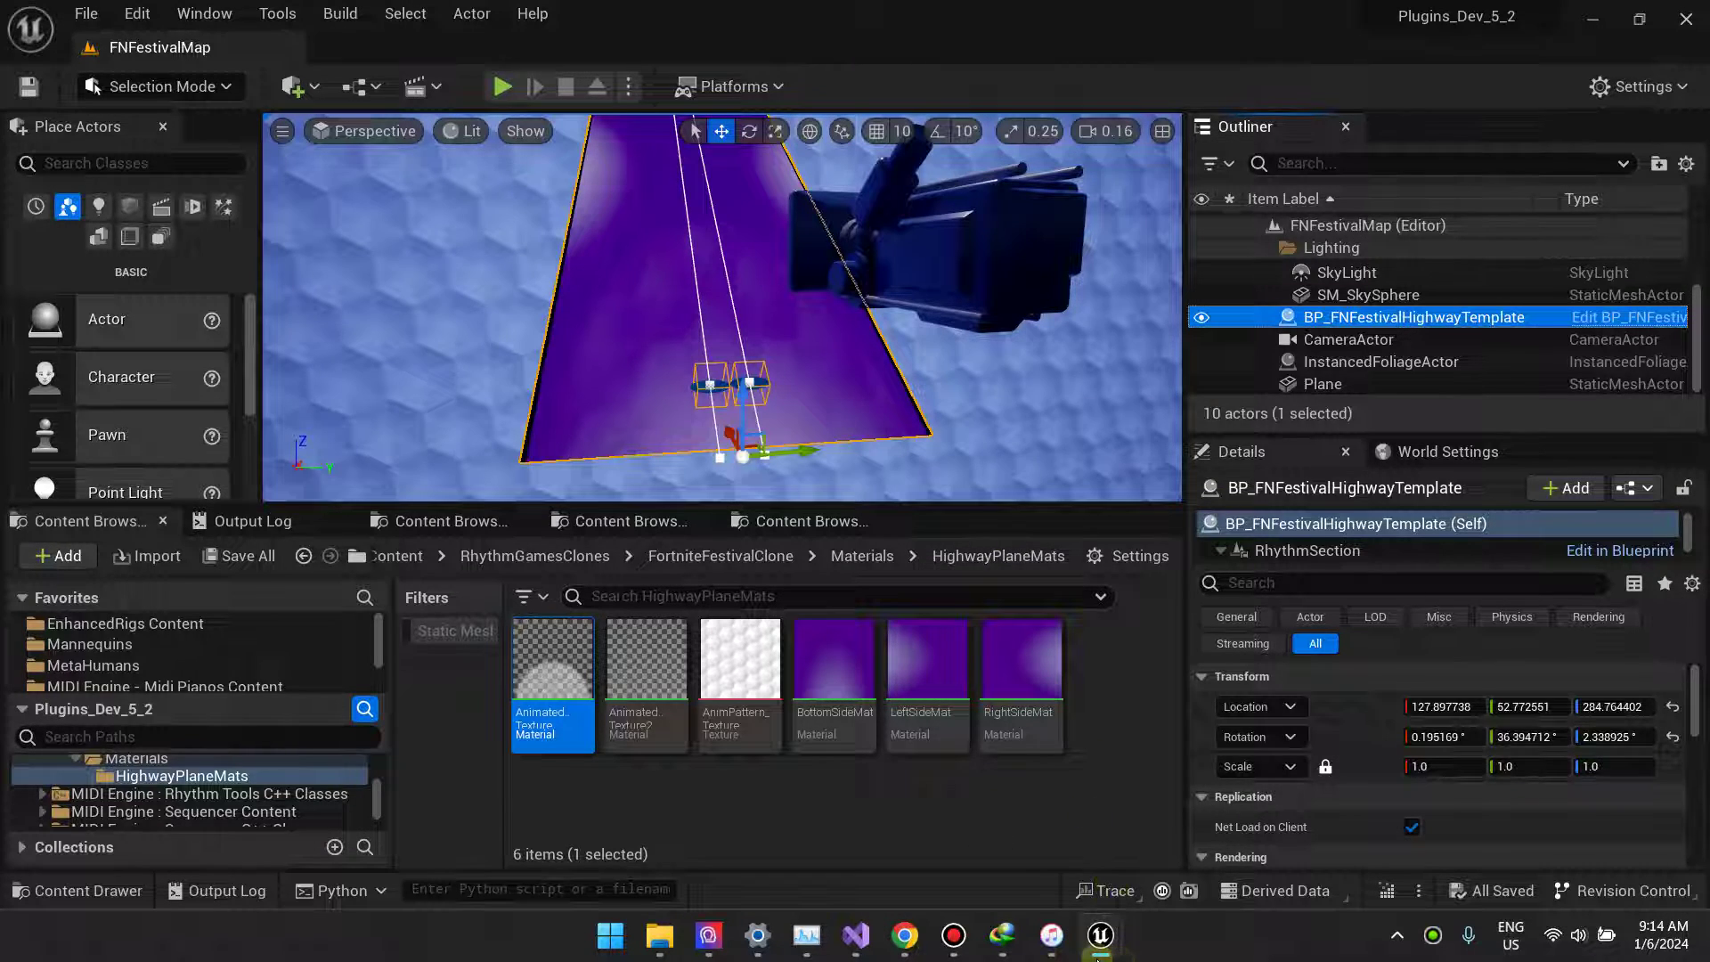
- Box-select AnimatedTexture's radial gradient mask nodes, then view the level looking down the highway
mouse_move(1101, 934)
click(1216, 839)
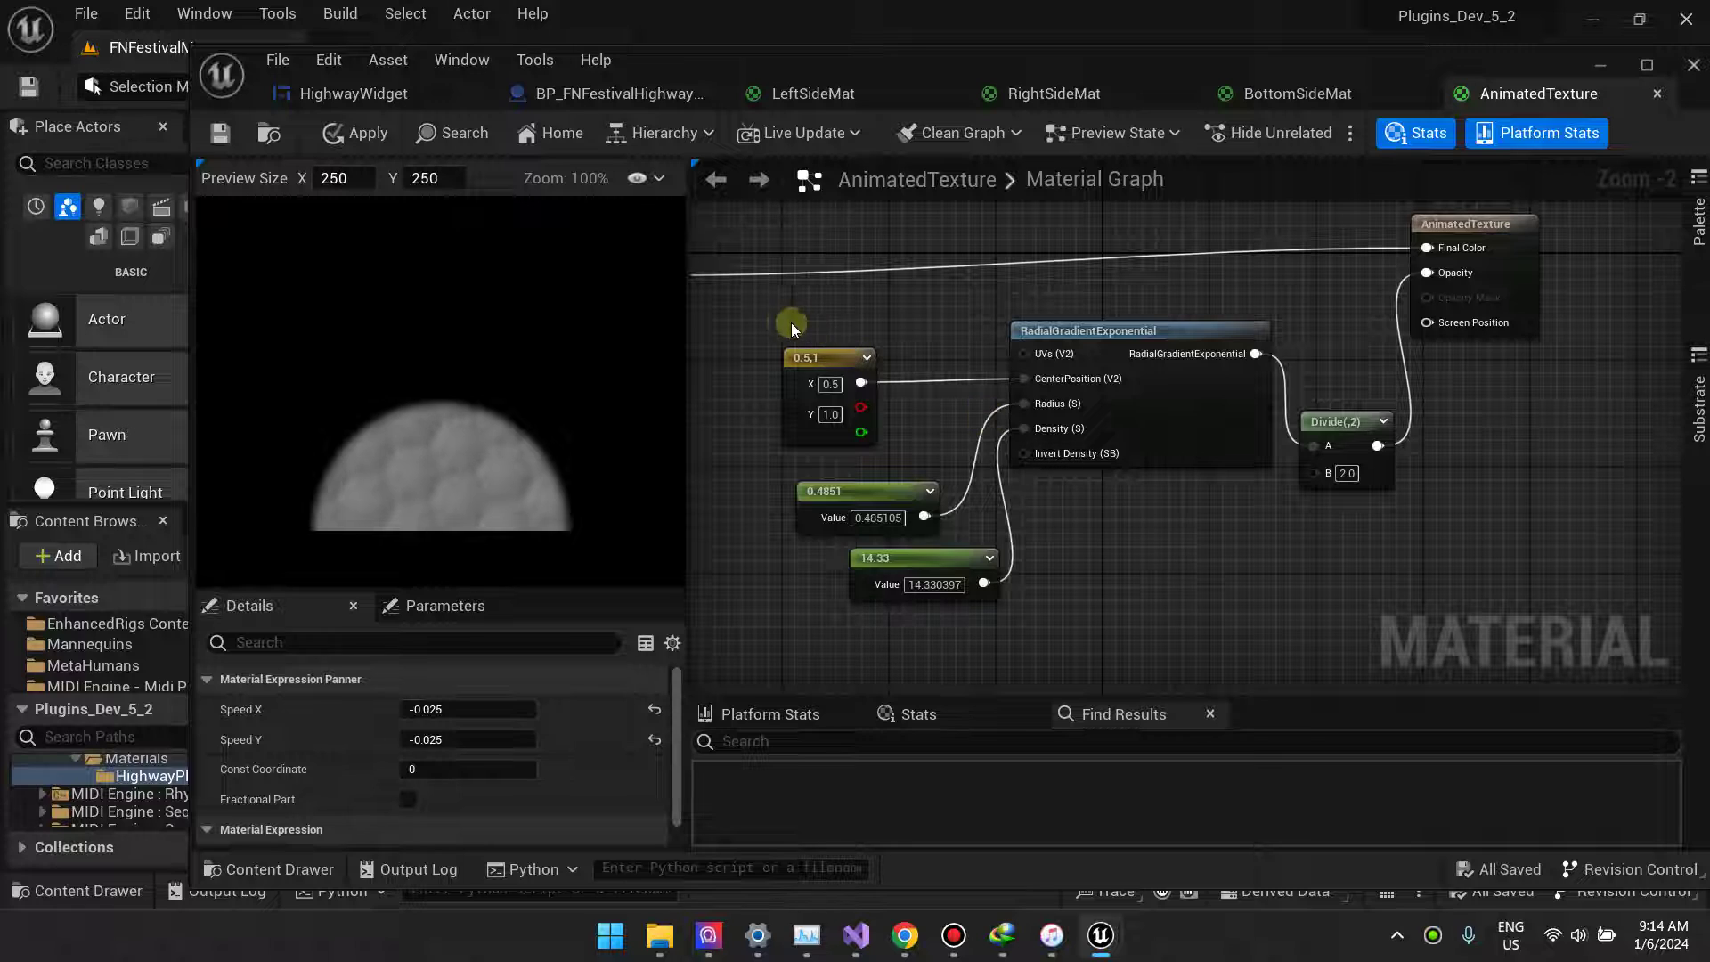
drag(783, 323, 1414, 581)
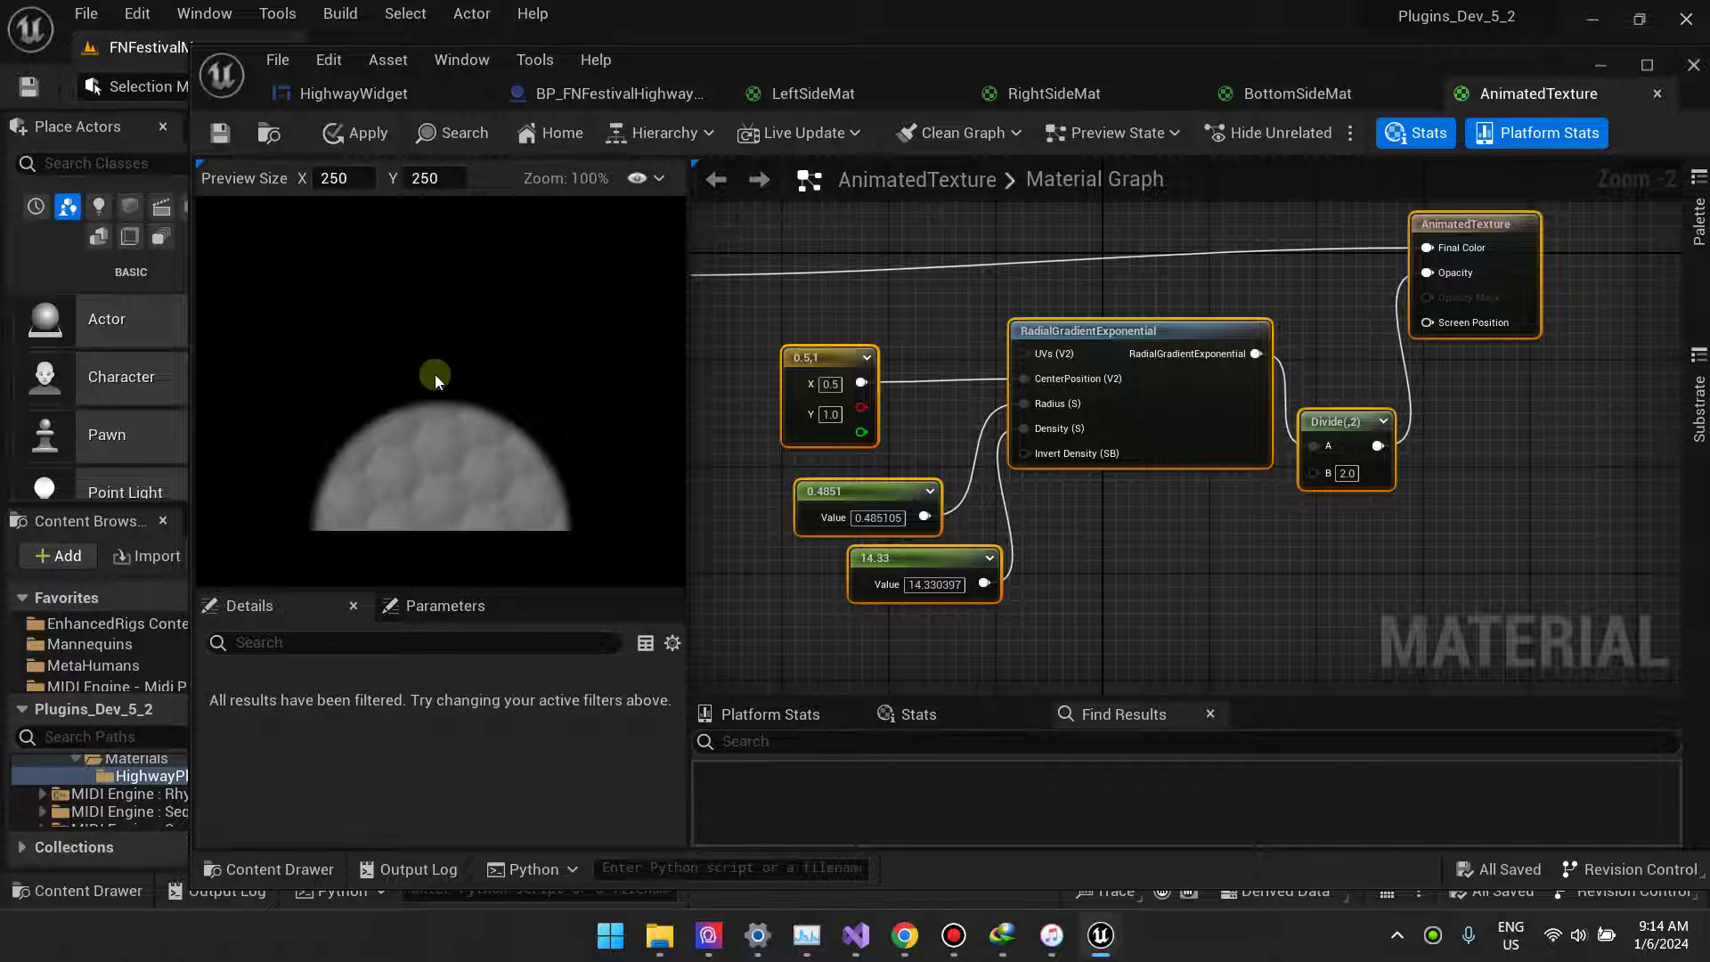
click(1601, 65)
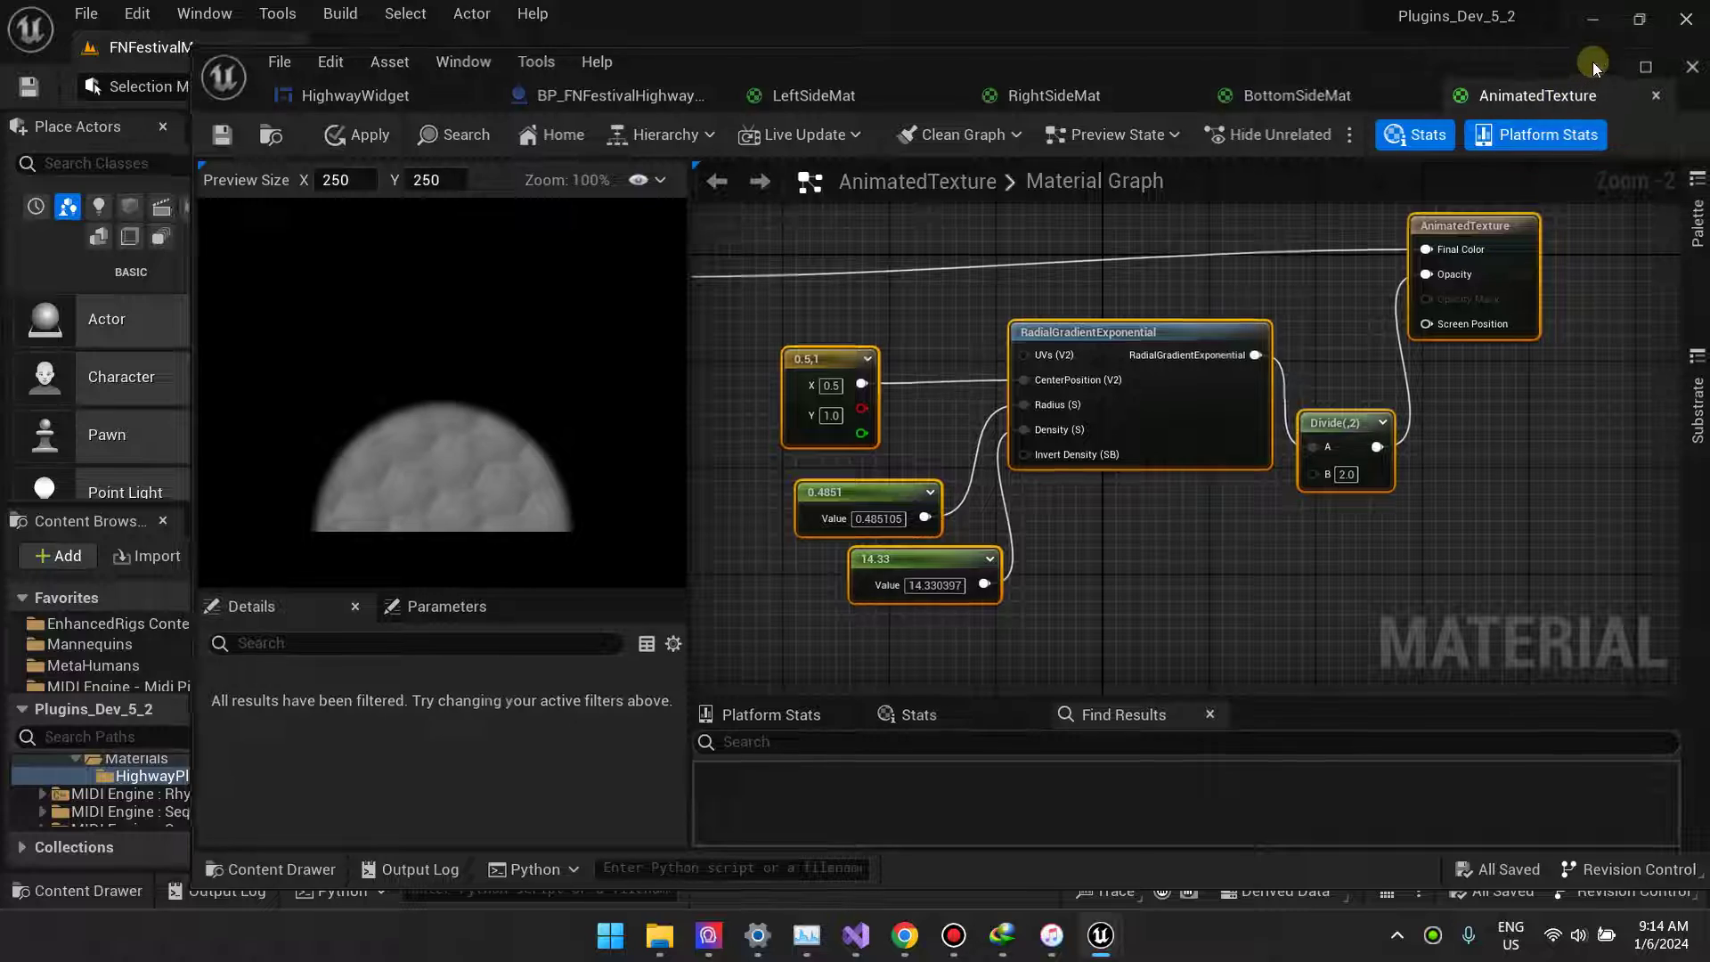
right_drag(866, 331, 829, 318)
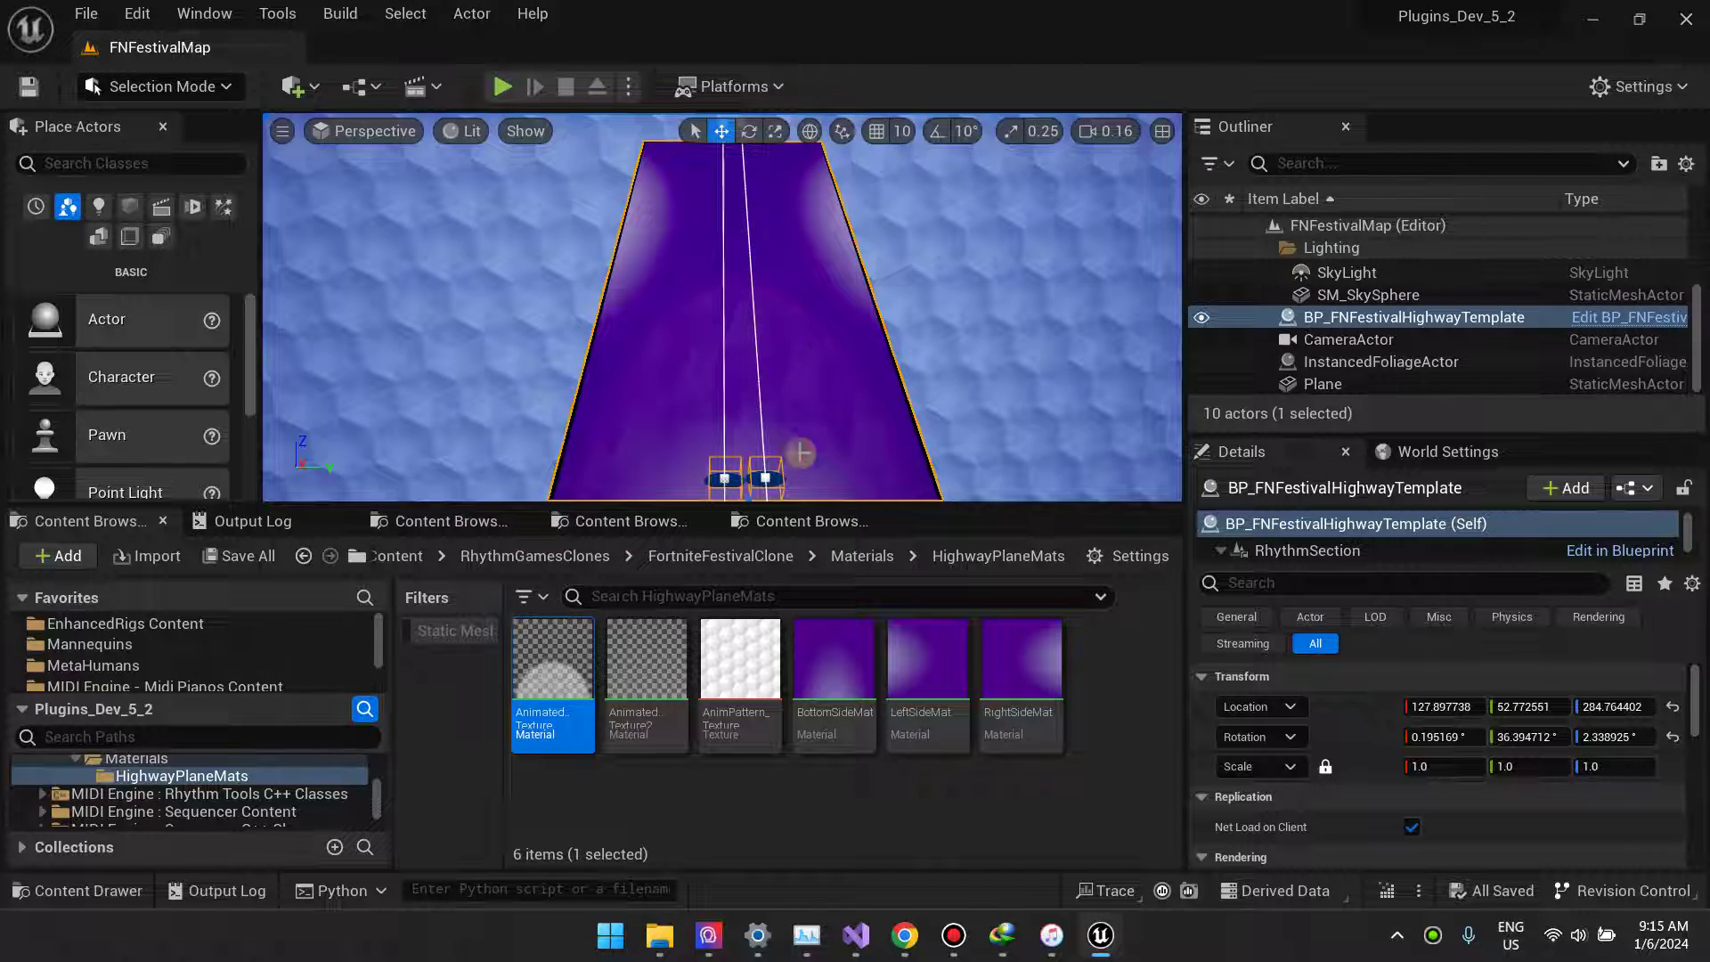
- Clear the asset selection, go up to FortniteFestivalClone, and show the Believer video paused at 1:09
click(857, 778)
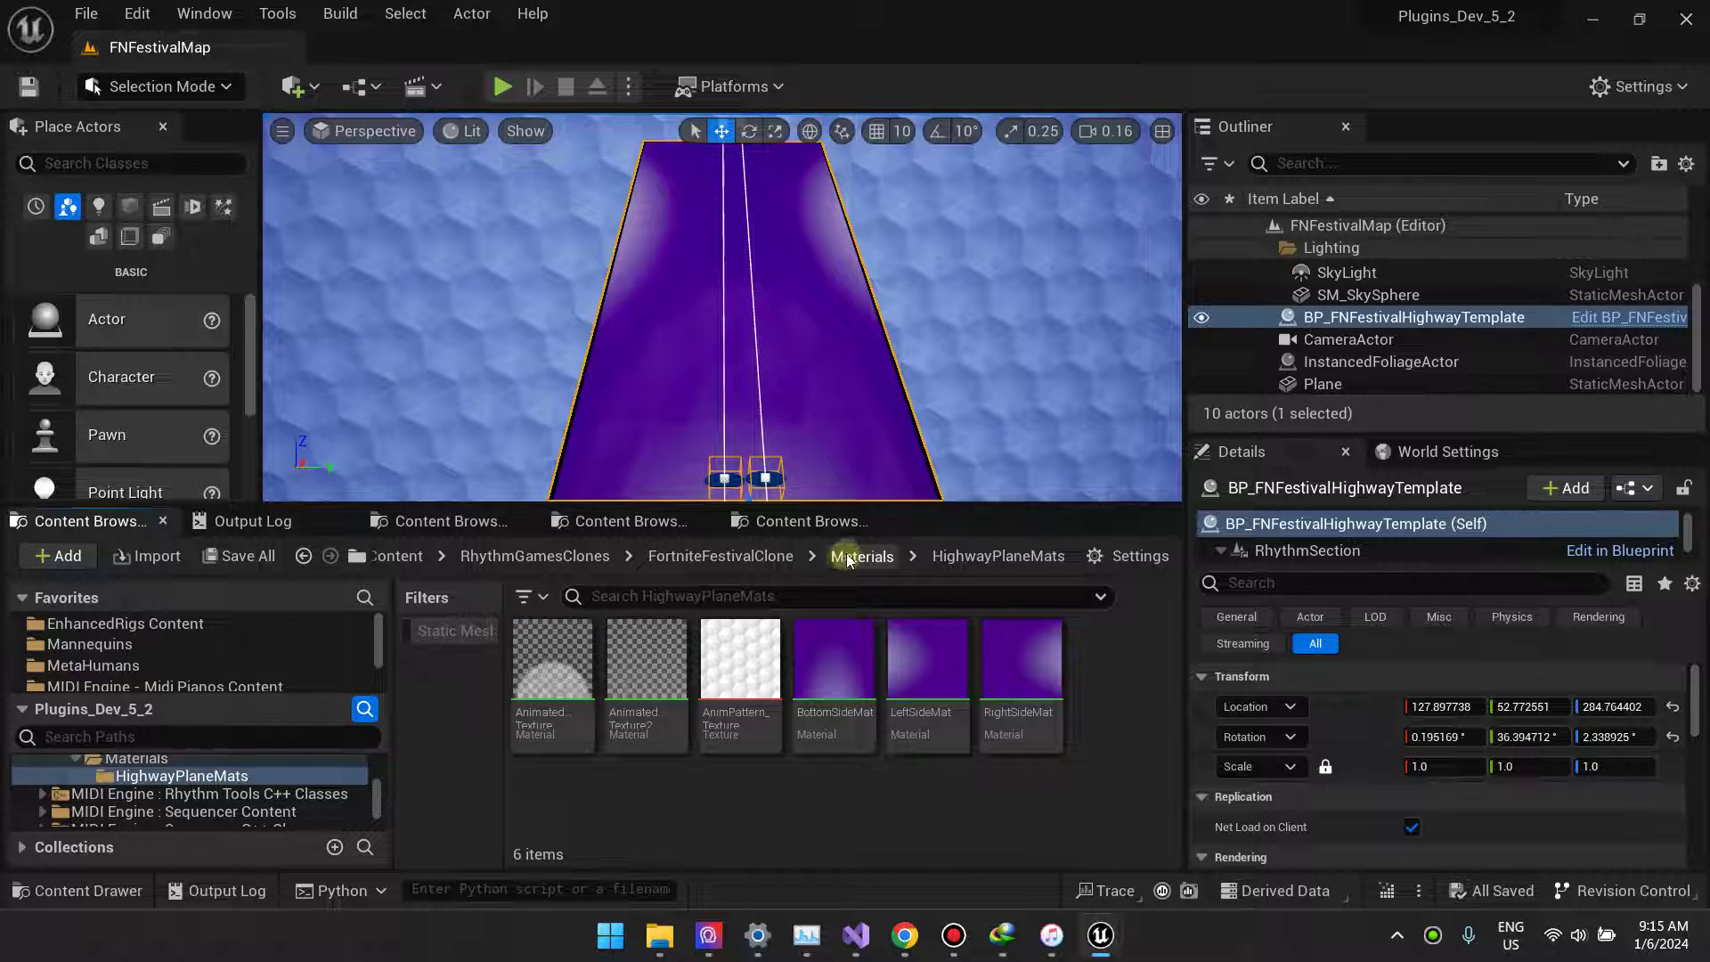
click(775, 557)
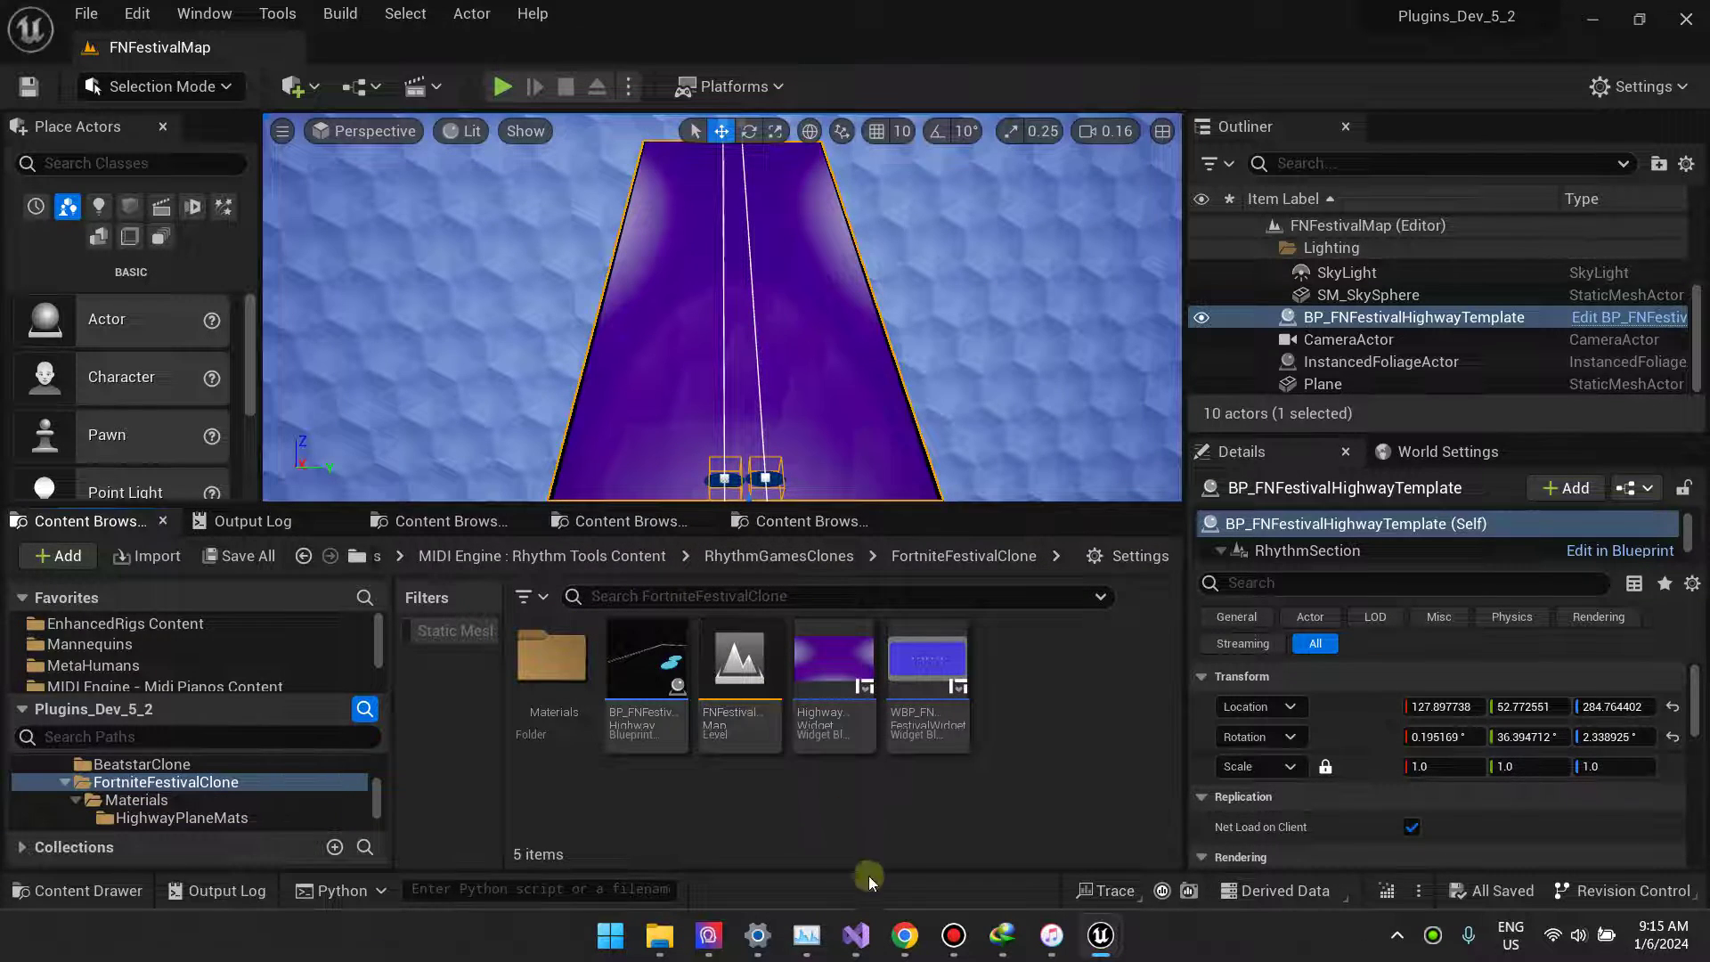
click(905, 936)
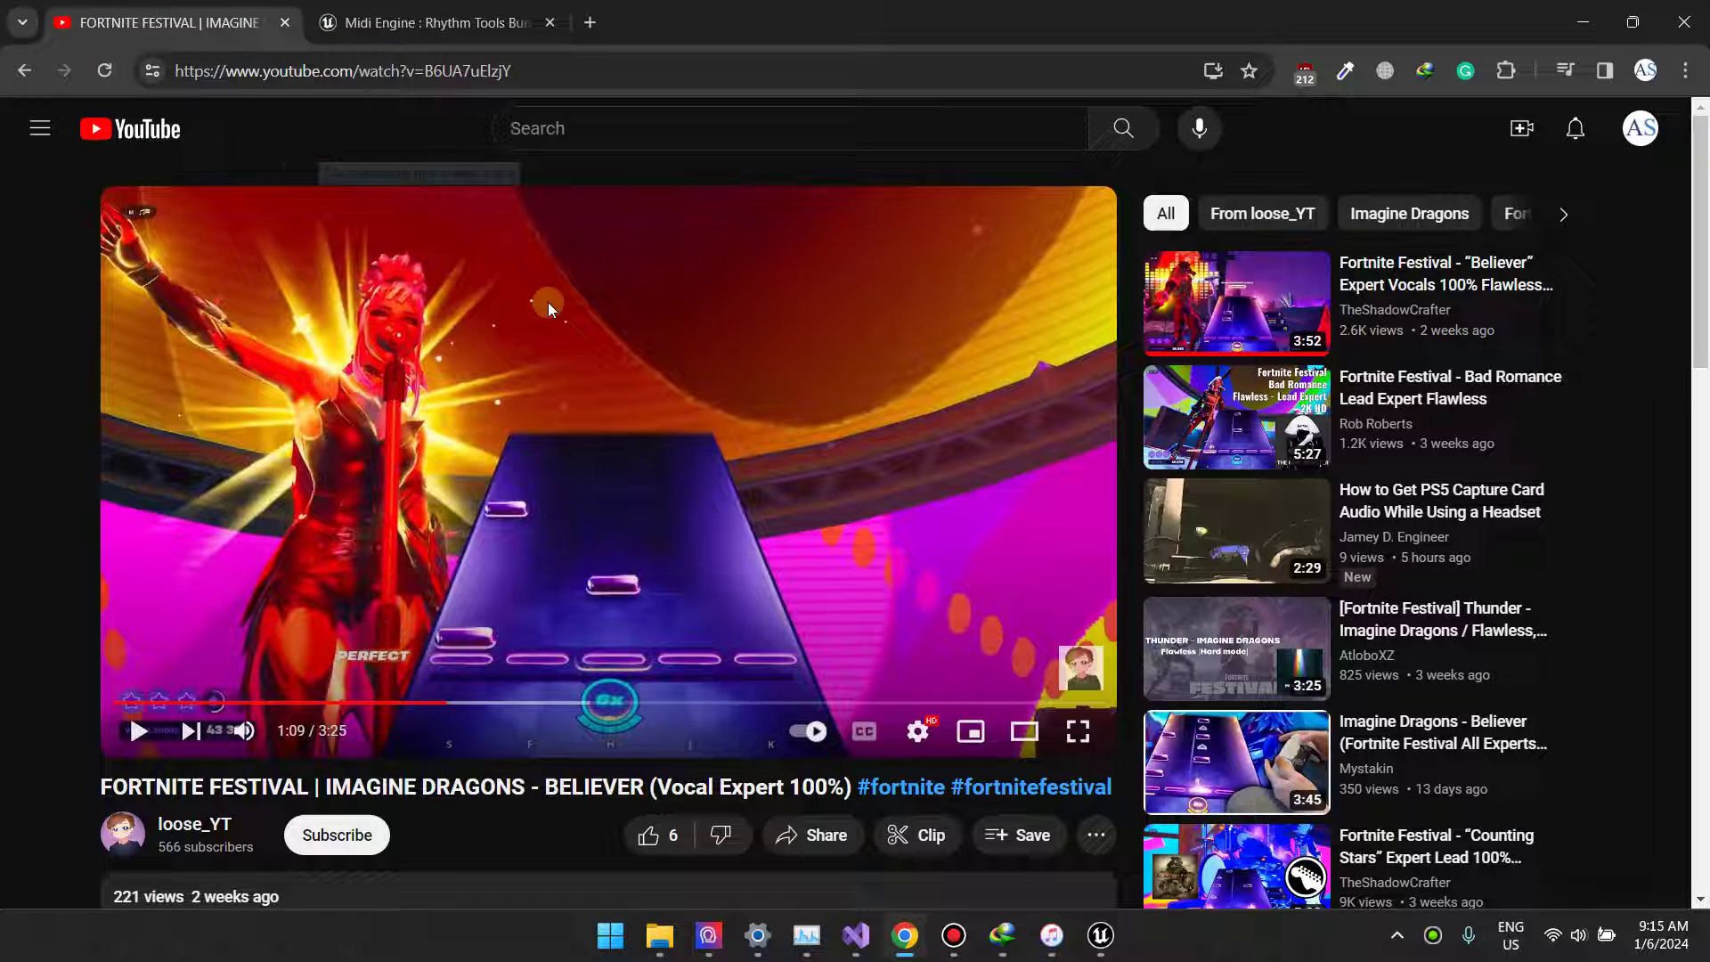
click(403, 24)
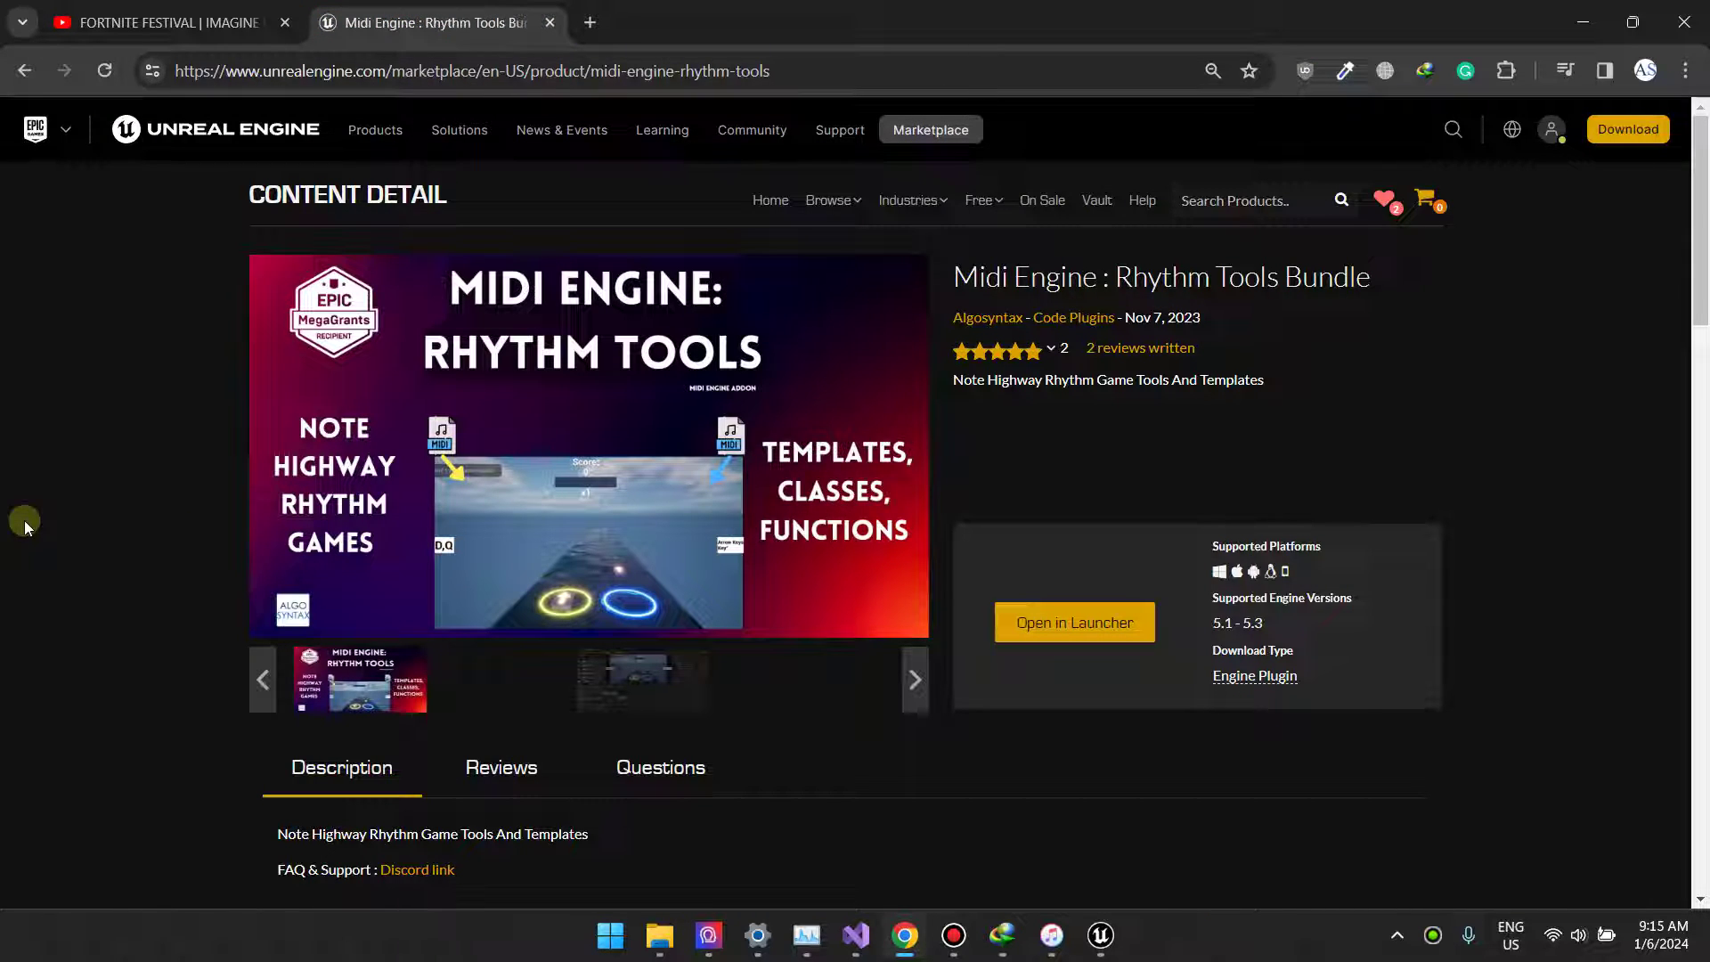
click(161, 23)
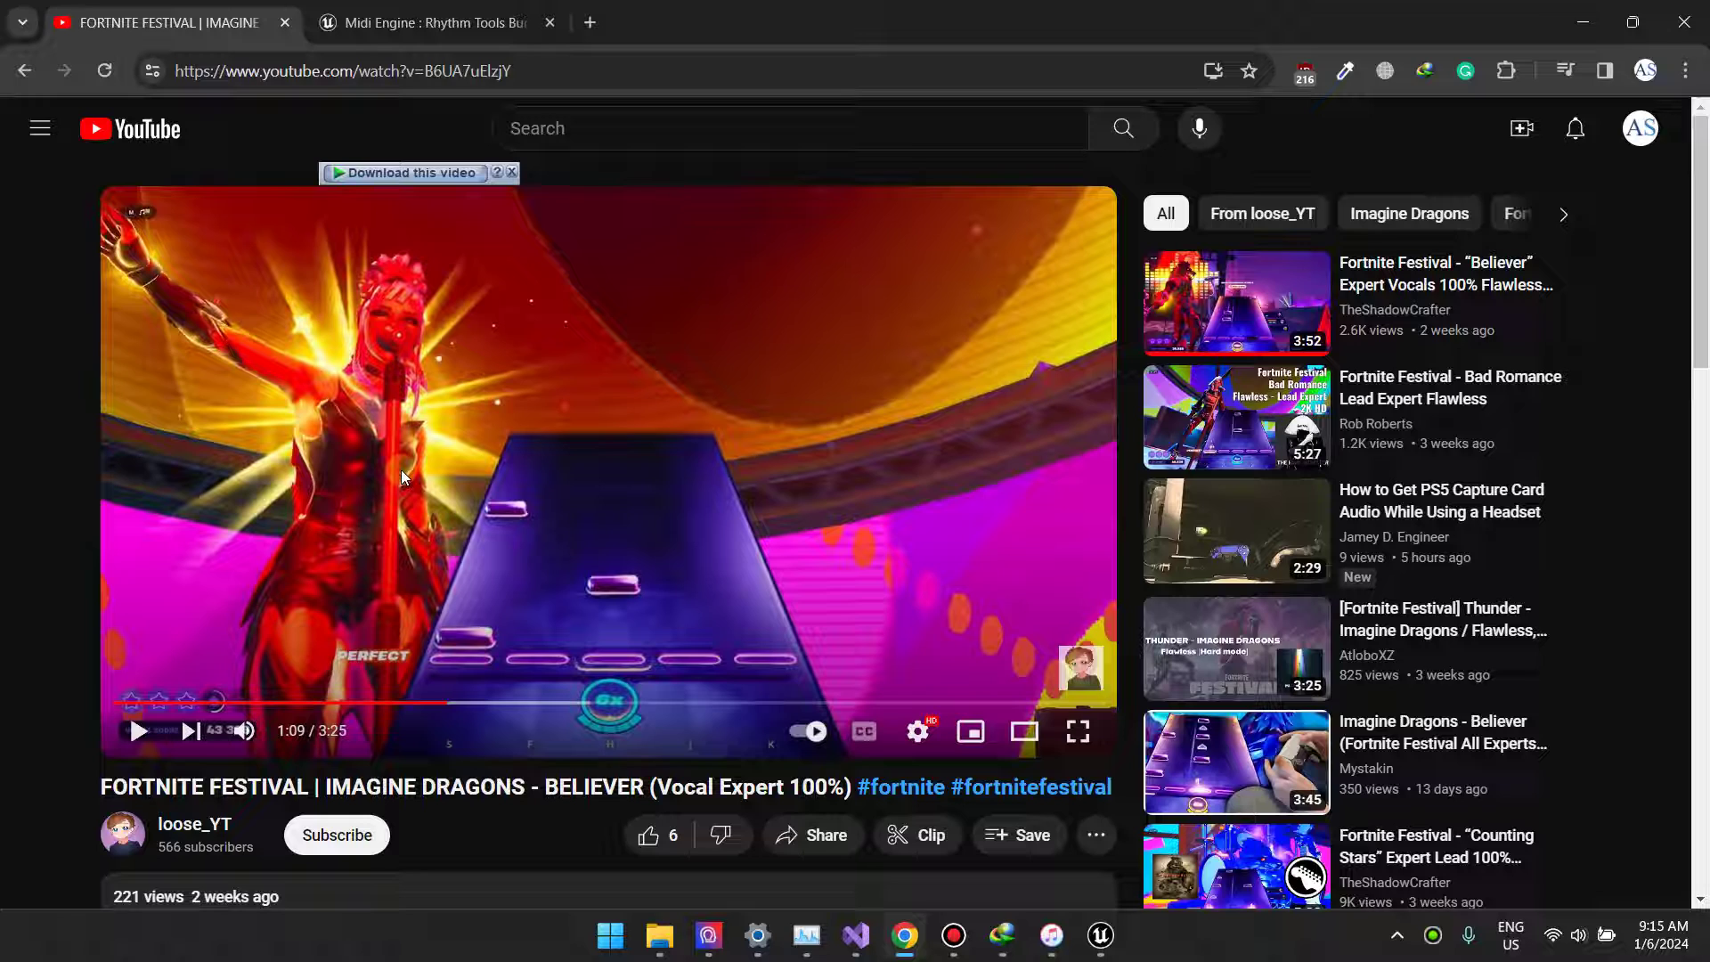
click(419, 23)
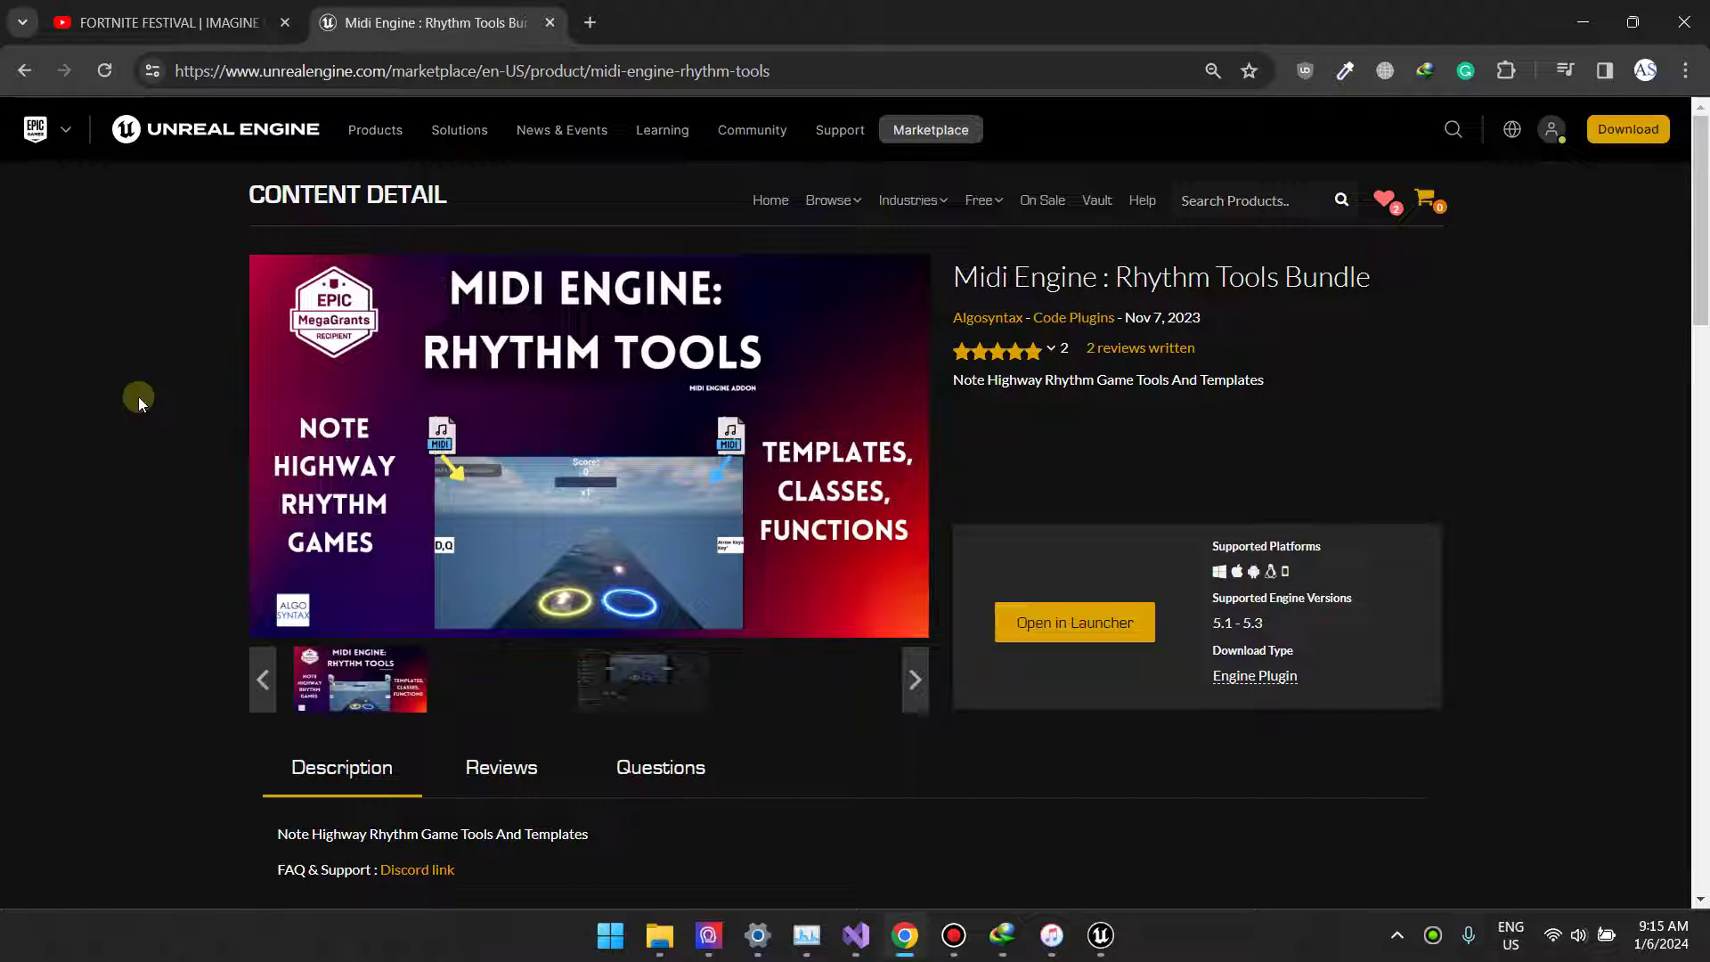
click(193, 18)
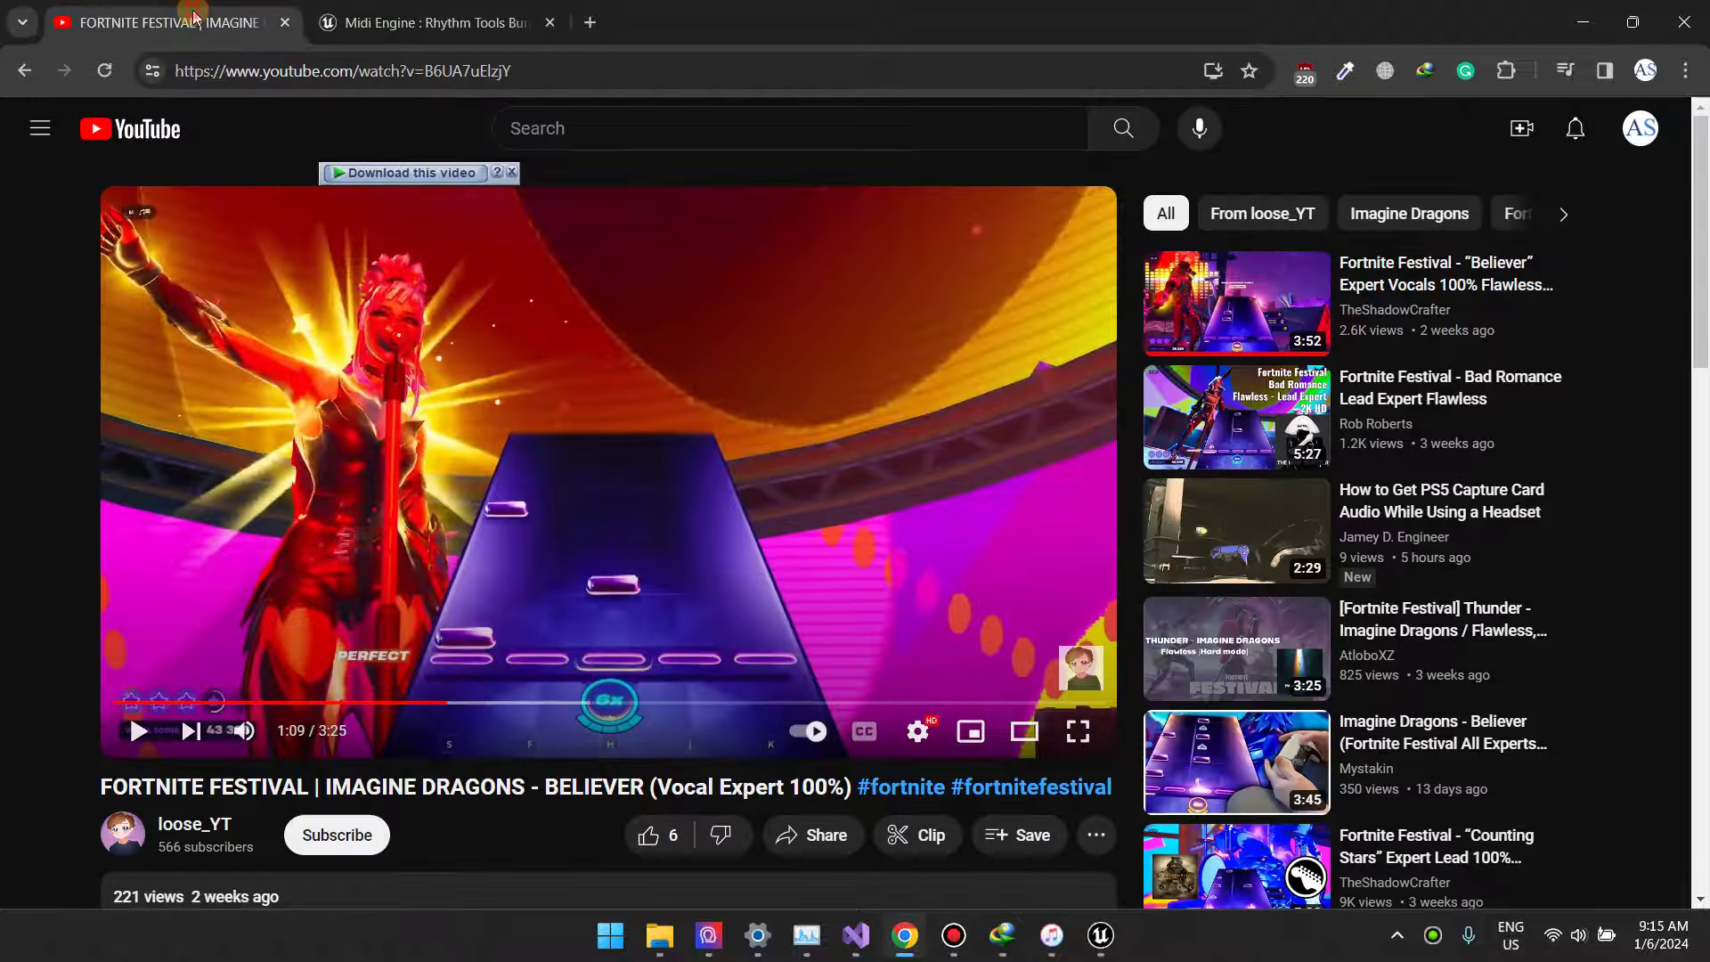